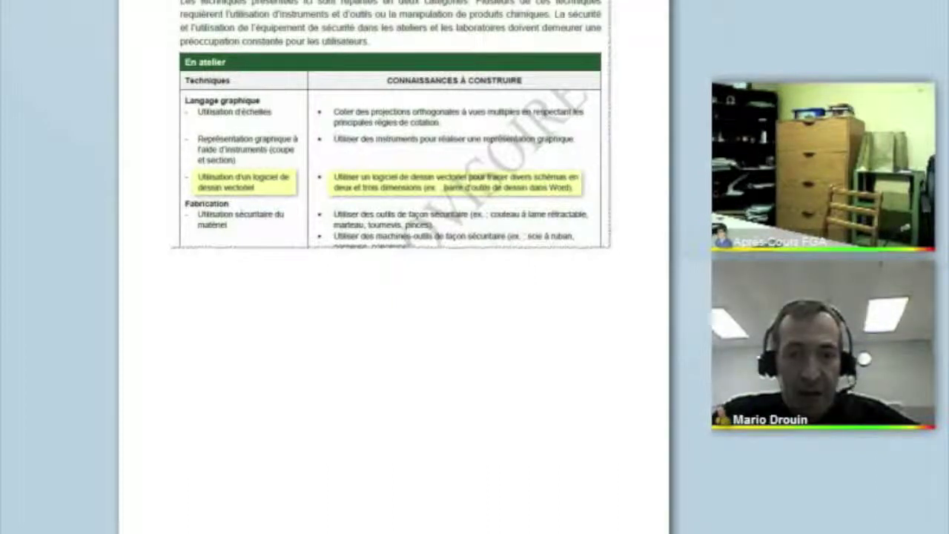
Circle the 'Utilisation d'un logiciel de dessin vectoriel' cell in blue and mark its 'trois dimensions' wording
left_click_drag(237, 152, 334, 178)
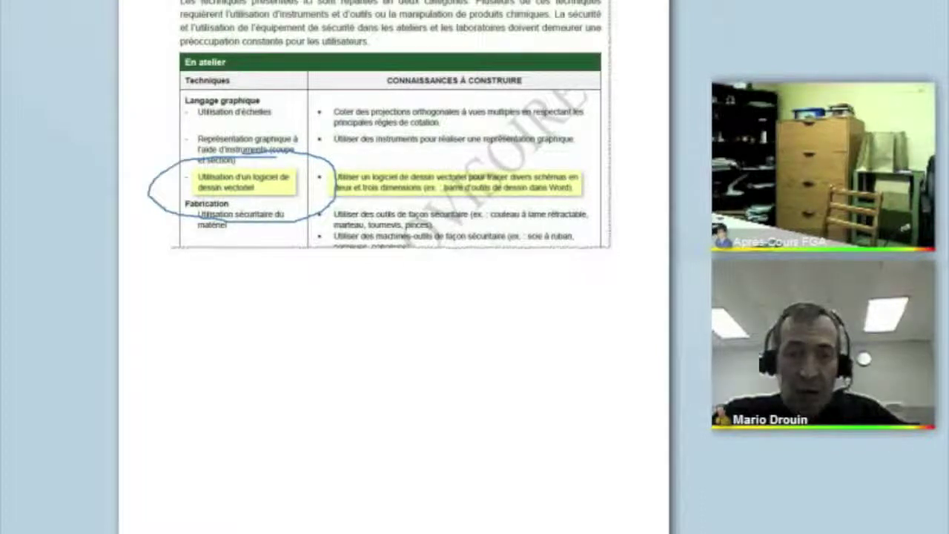
left_click_drag(360, 184, 418, 196)
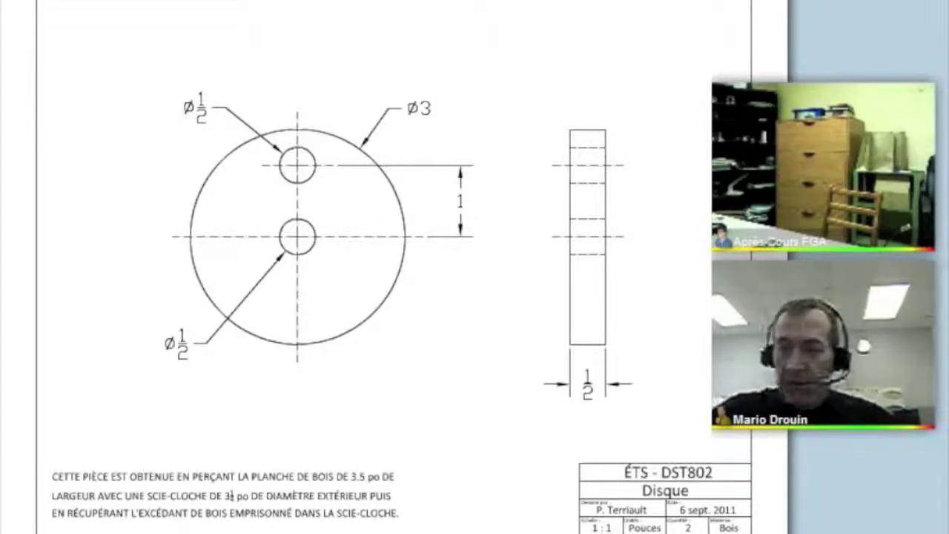
Page forward through the shared part drawings to the Butée drawing
key("Right")
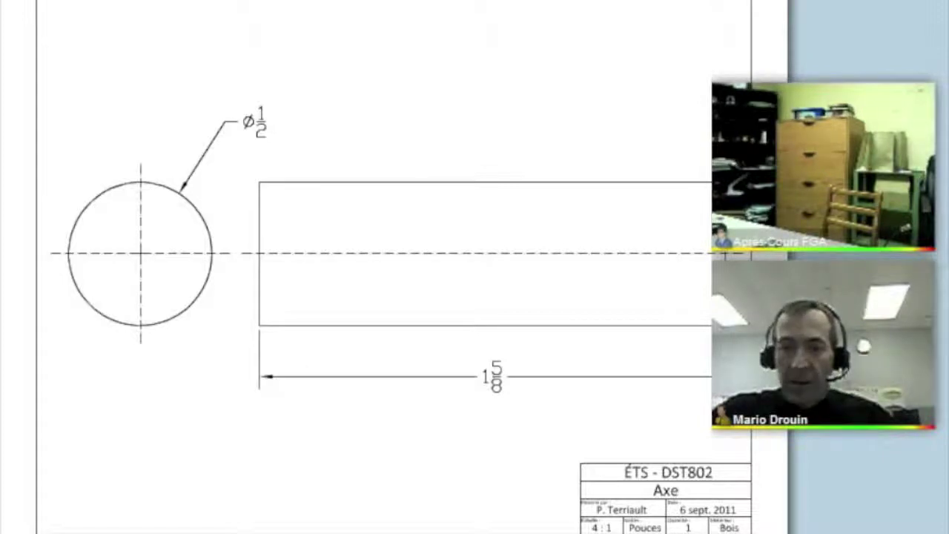
key("Right")
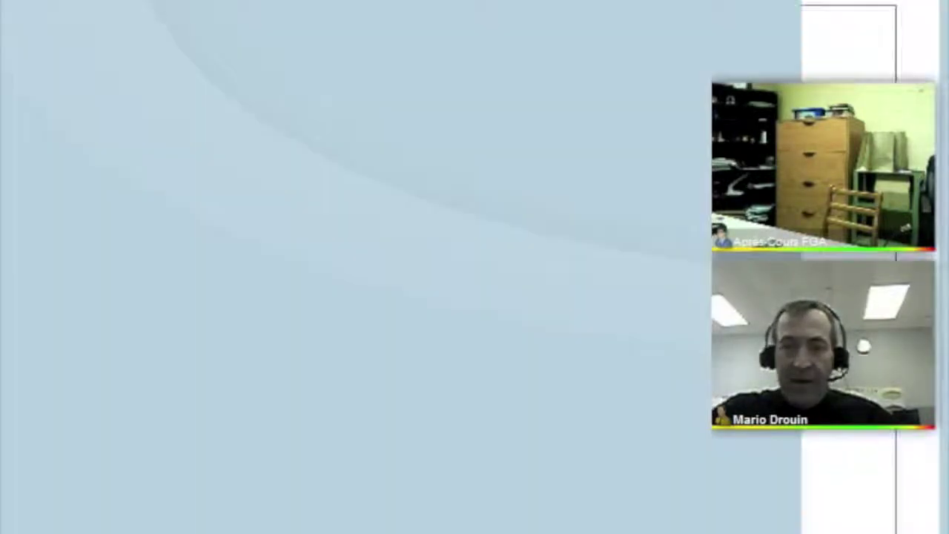
key("Right")
key("Right")
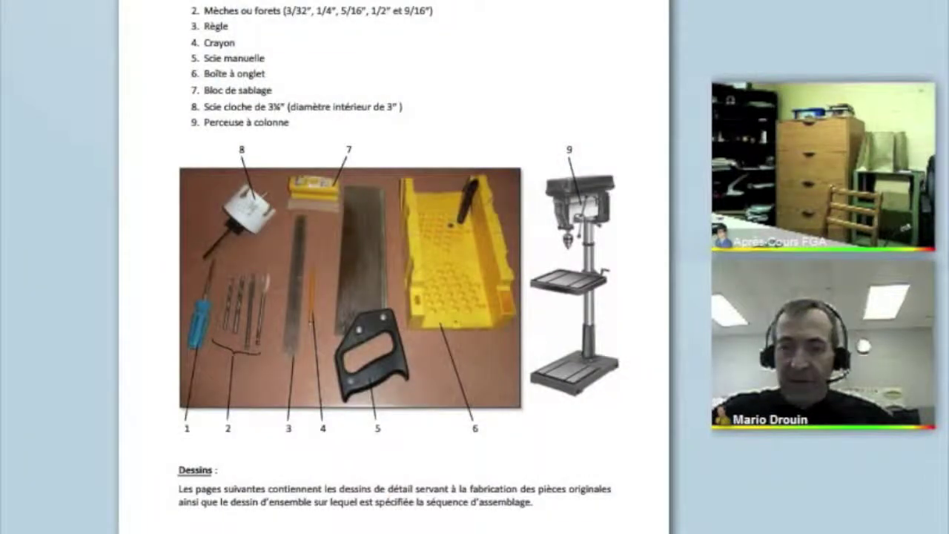
key("Right")
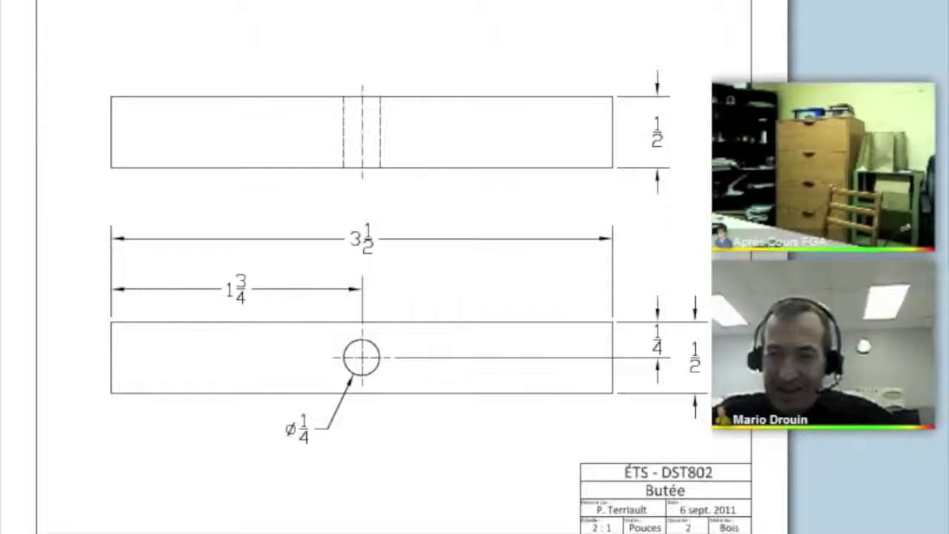
Circle the quantity 2 in the Butée title block, then advance to the Axe drawing
left_click_drag(678, 531, 708, 527)
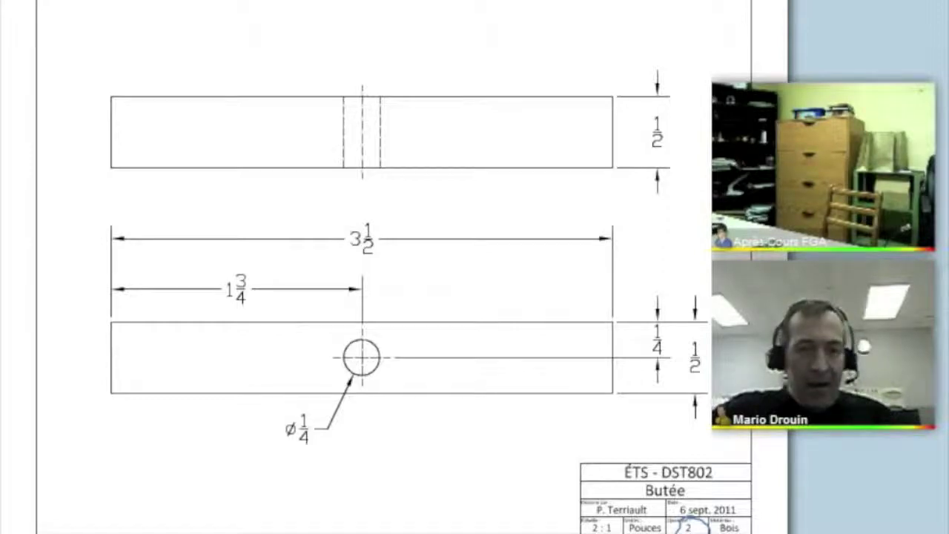
key("Right")
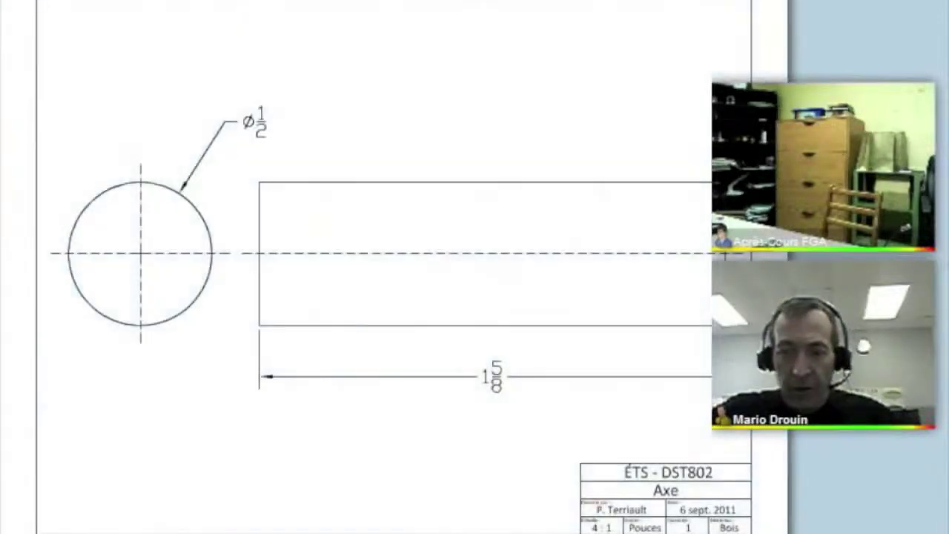
key("Right")
key("Right")
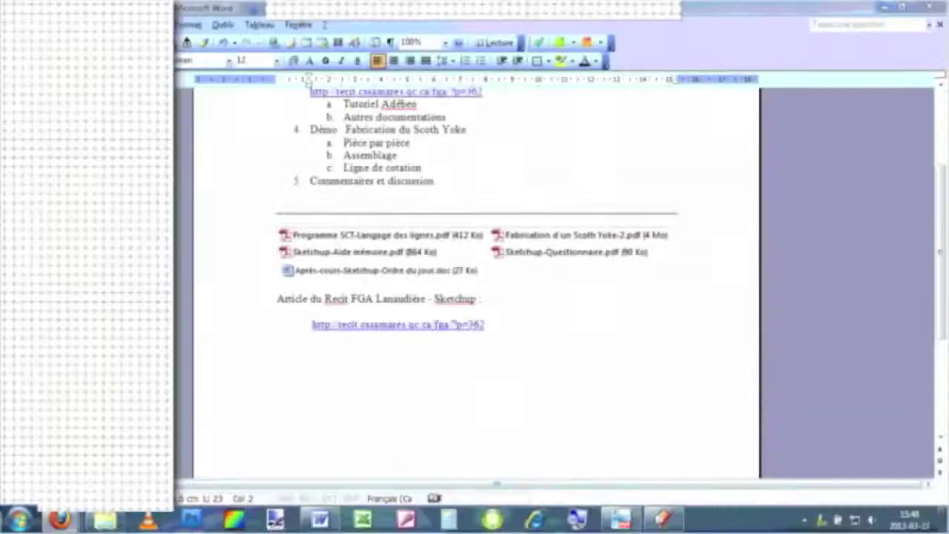
Bring the untitled SketchUp window in front of the Word agenda
left_click(663, 519)
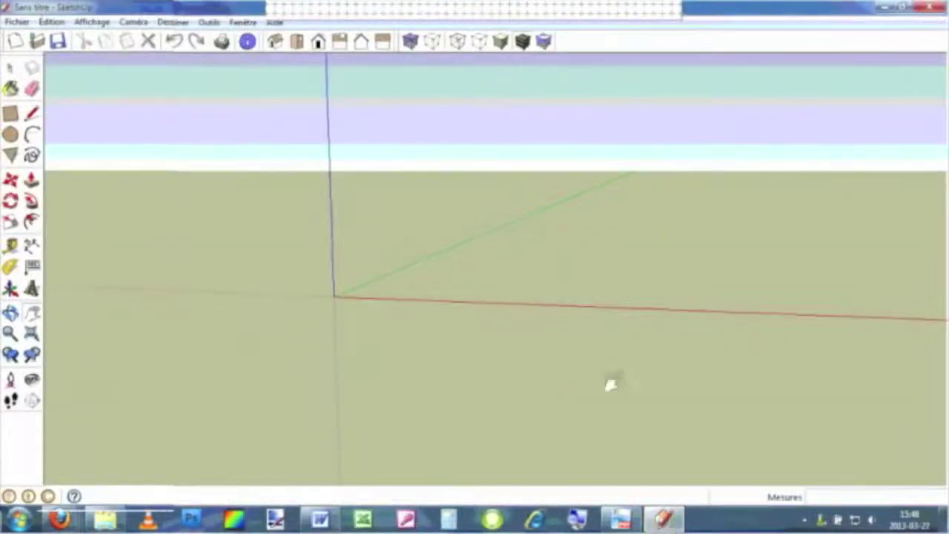
left_click_drag(488, 281, 445, 290)
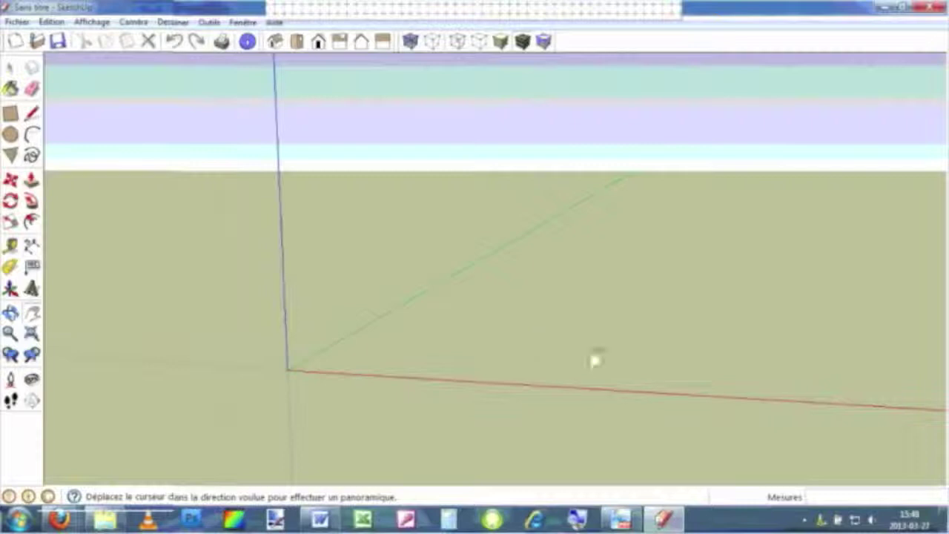
left_click_drag(330, 424, 509, 386)
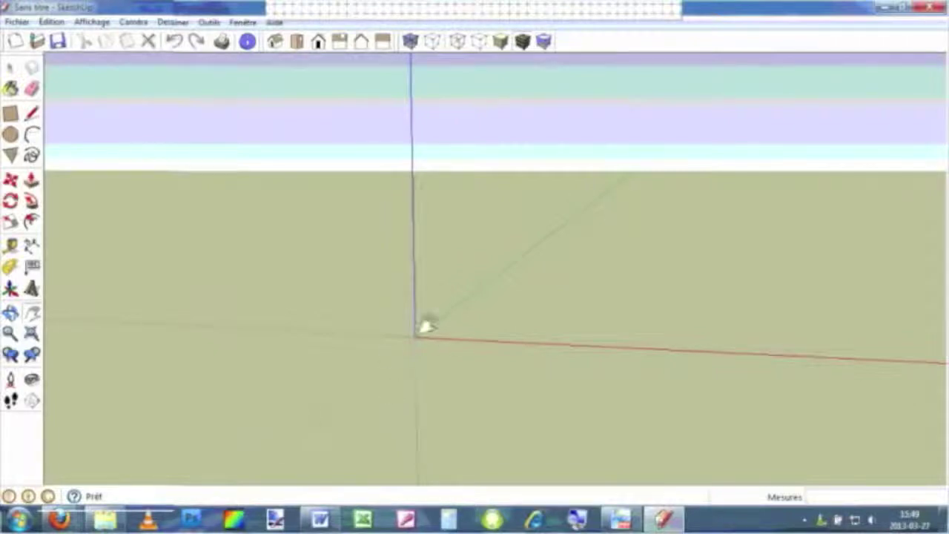
left_click_drag(456, 403, 532, 264)
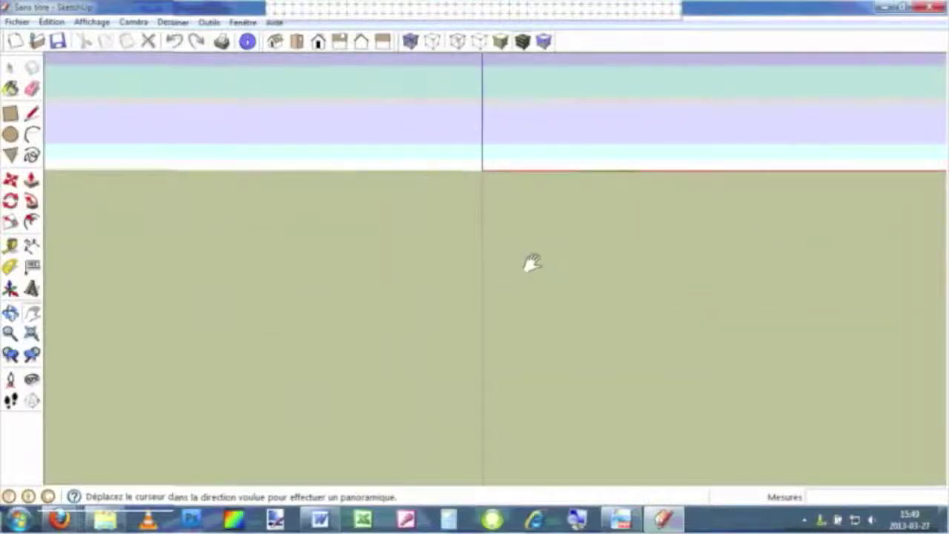
left_click_drag(533, 264, 531, 263)
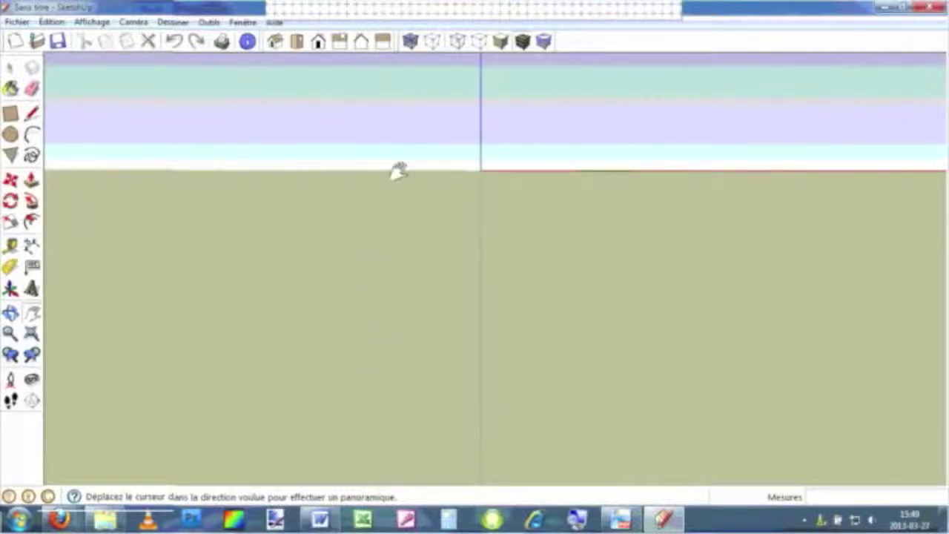
mouse_move(424, 132)
left_mouse_down()
mouse_move(346, 245)
mouse_move(264, 290)
left_mouse_up()
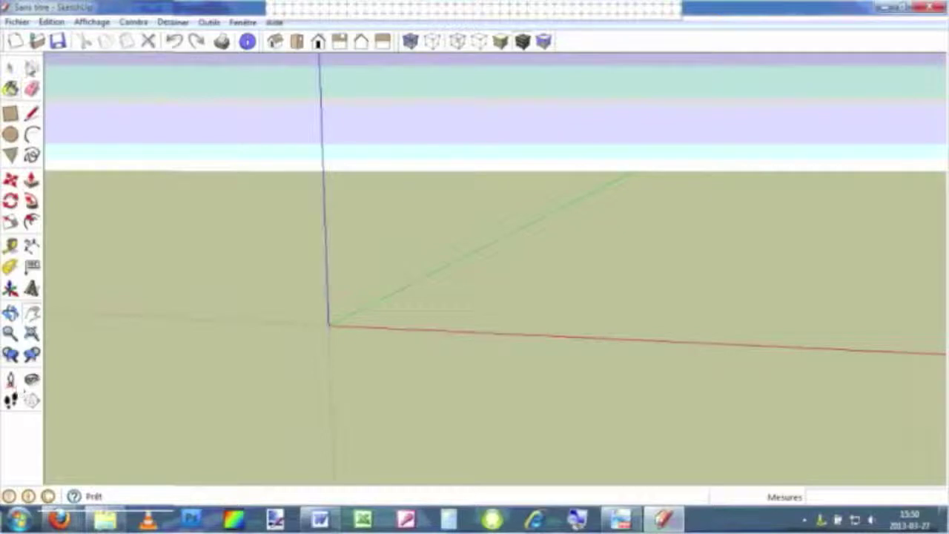
left_click(89, 23)
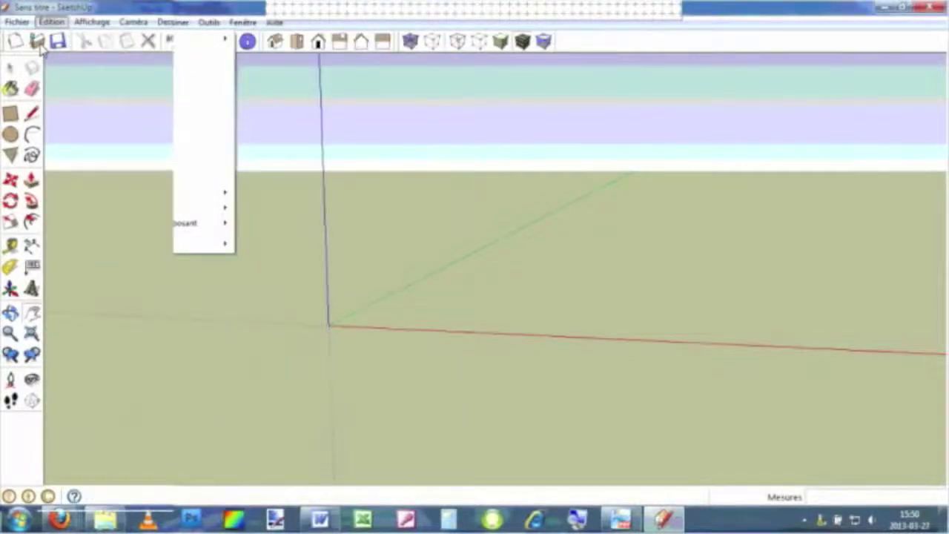
left_click(297, 217)
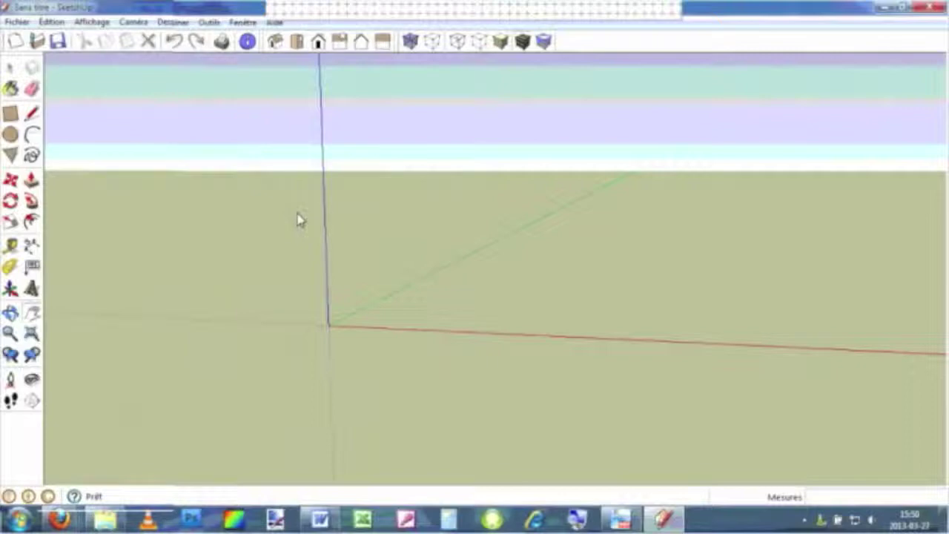
key("h")
left_click_drag(163, 187, 159, 203)
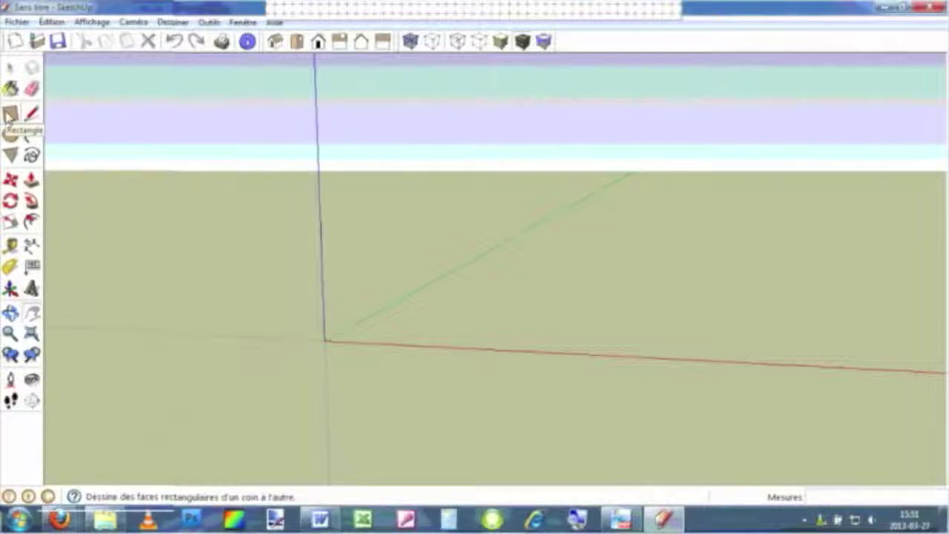
Draw a 5.30 m × 5.09 m rectangular face on the ground from the axes origin
left_click(9, 113)
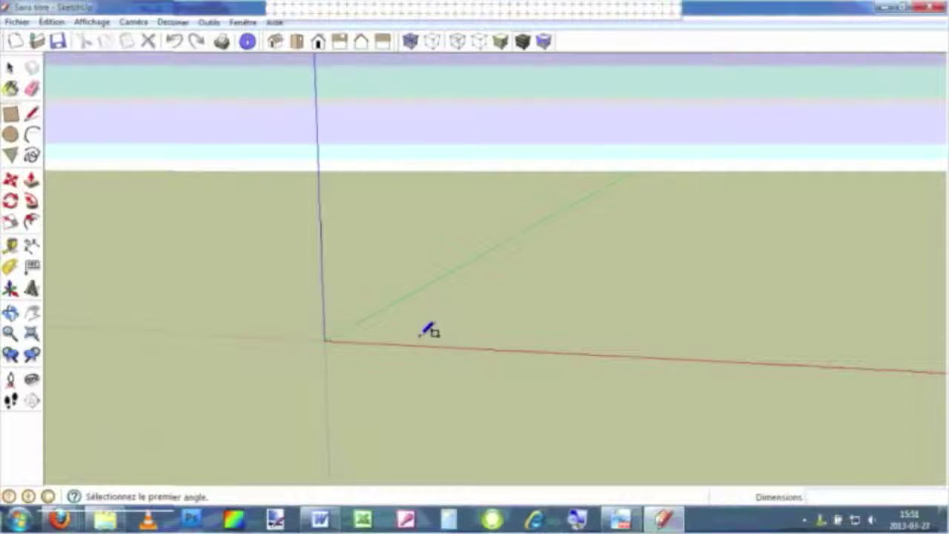
left_click(331, 365)
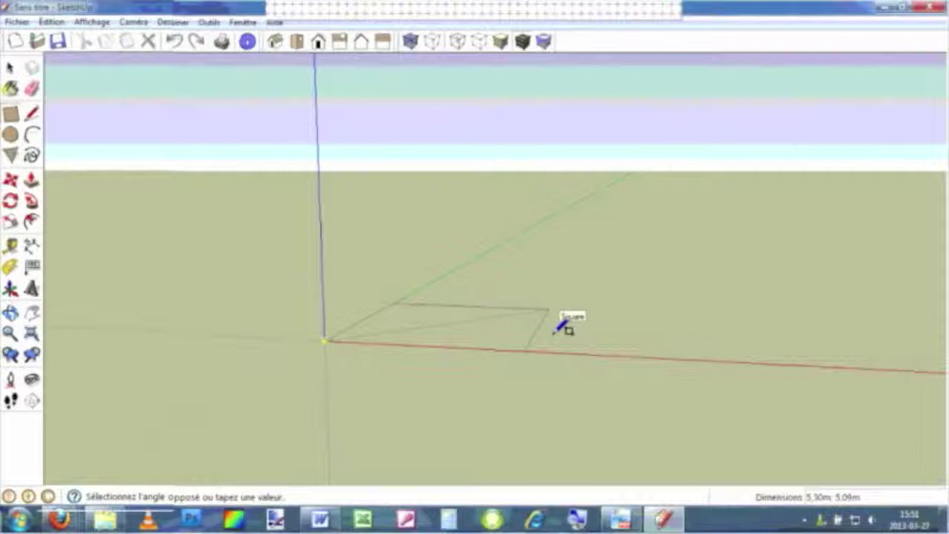
left_click(557, 331)
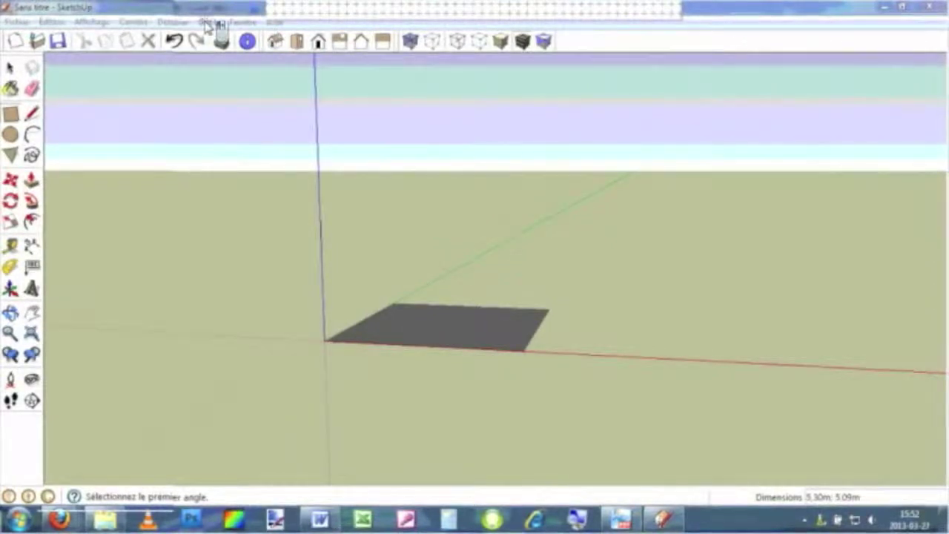
Set model lengths to Architectural inches with 1/8" precision, then select everything in the model
left_click(210, 23)
mouse_move(243, 22)
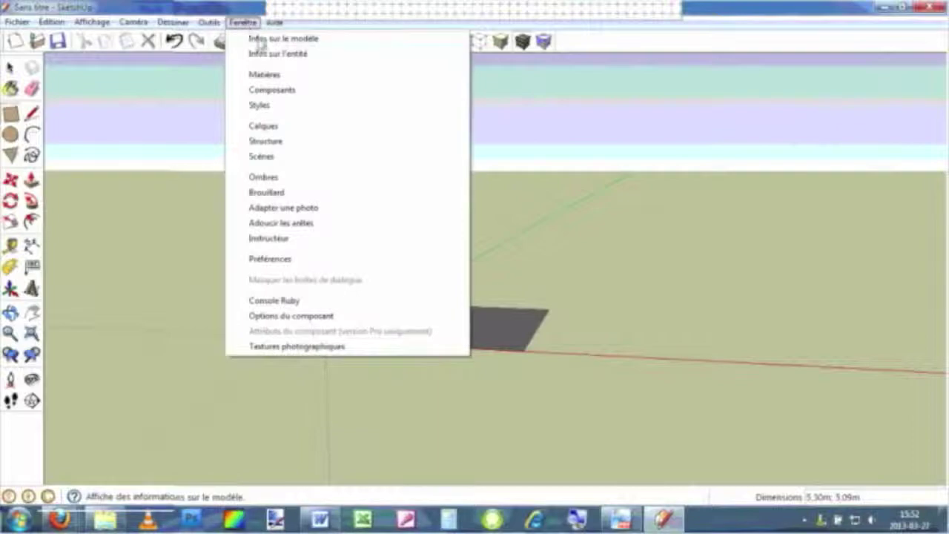
left_click(259, 42)
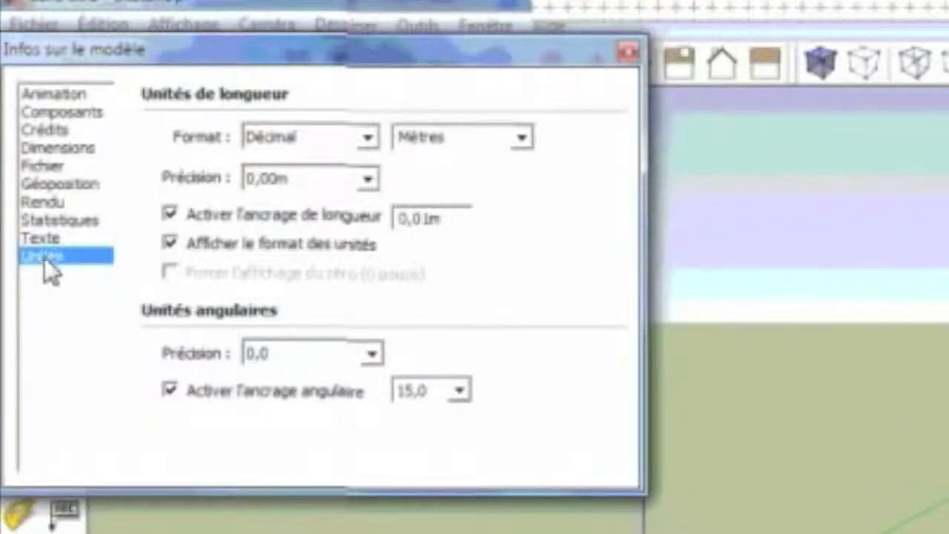
left_click(374, 139)
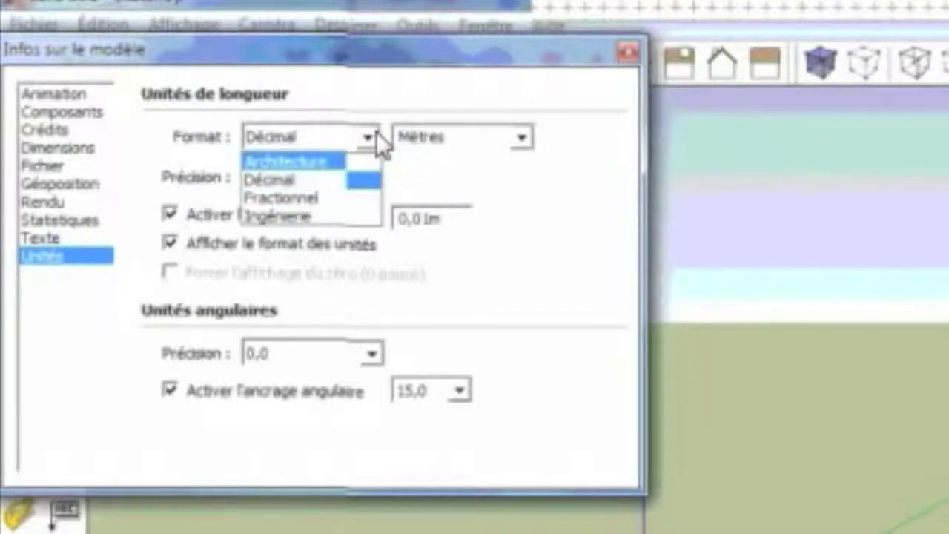
left_click(312, 163)
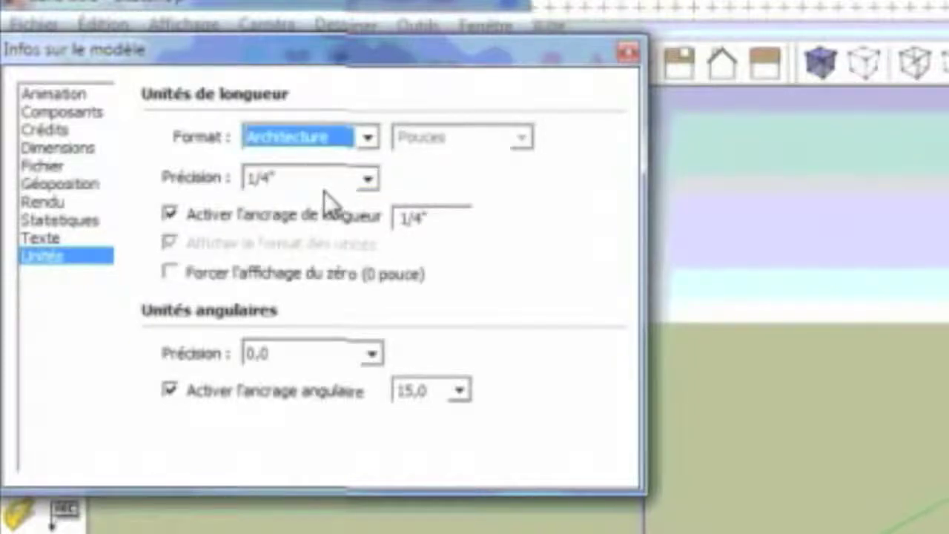
left_click(369, 180)
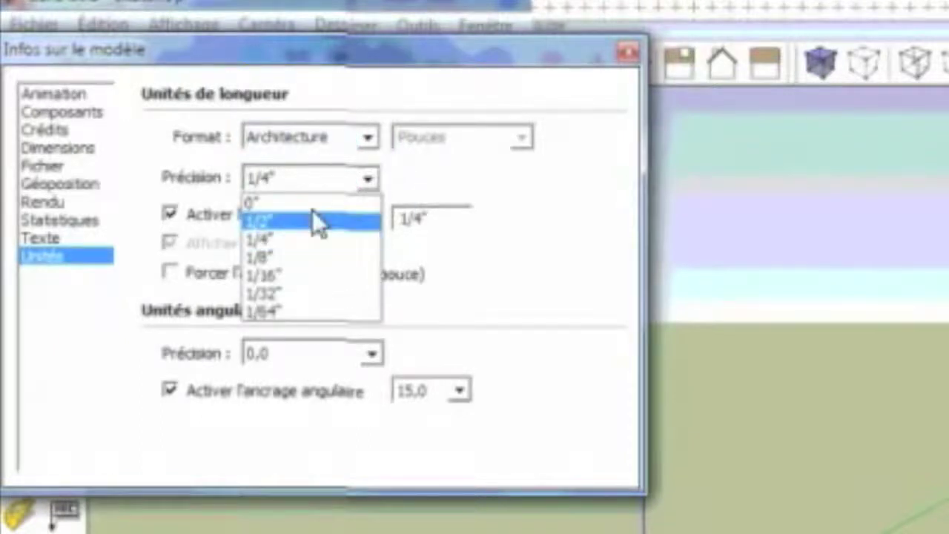
left_click(279, 243)
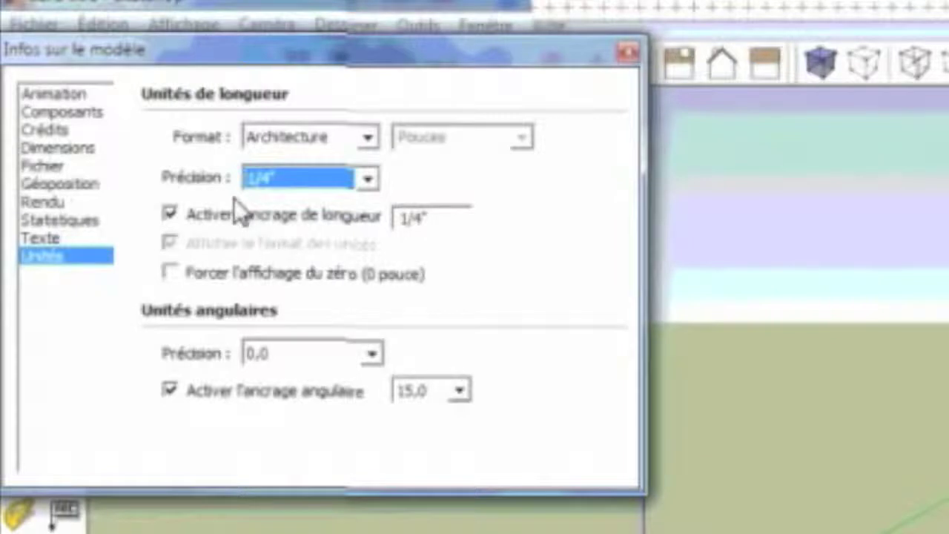
left_click(367, 180)
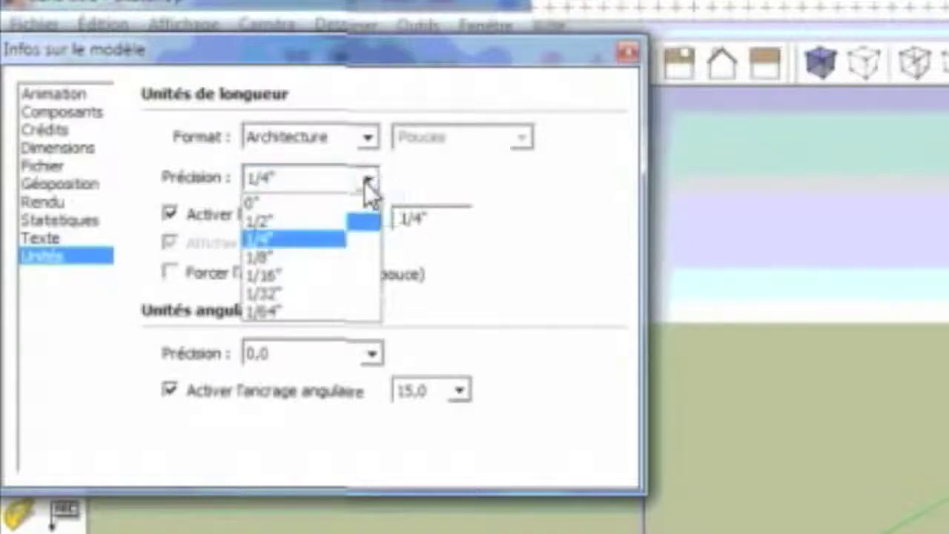
left_click(266, 256)
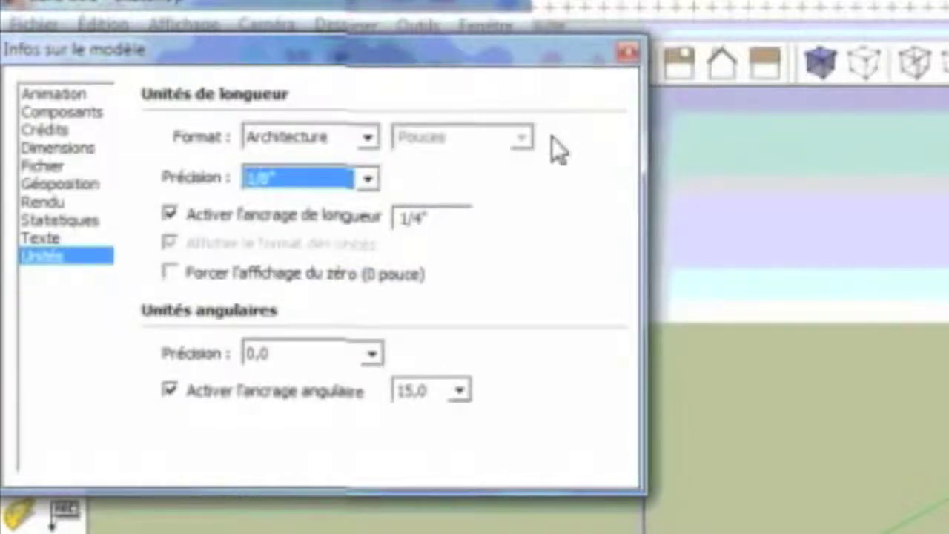
left_click(627, 53)
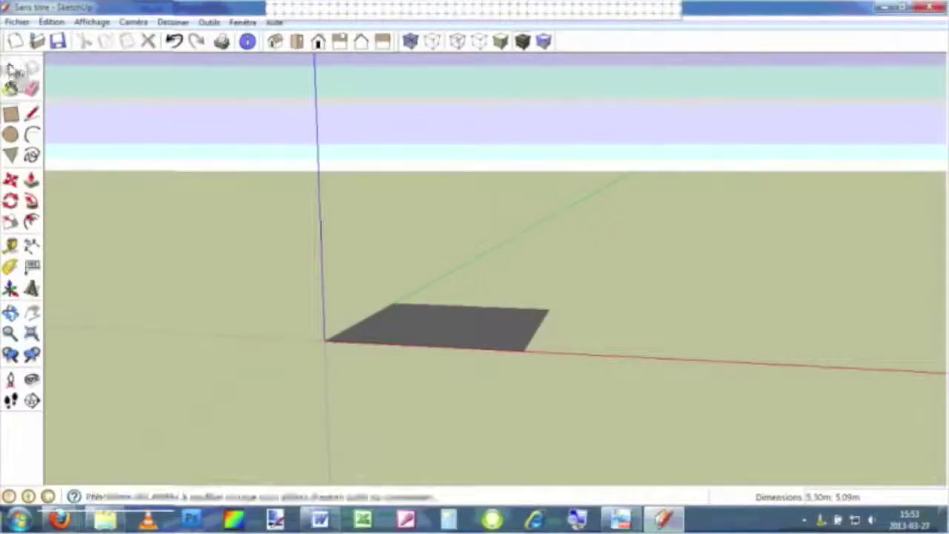
left_click(10, 69)
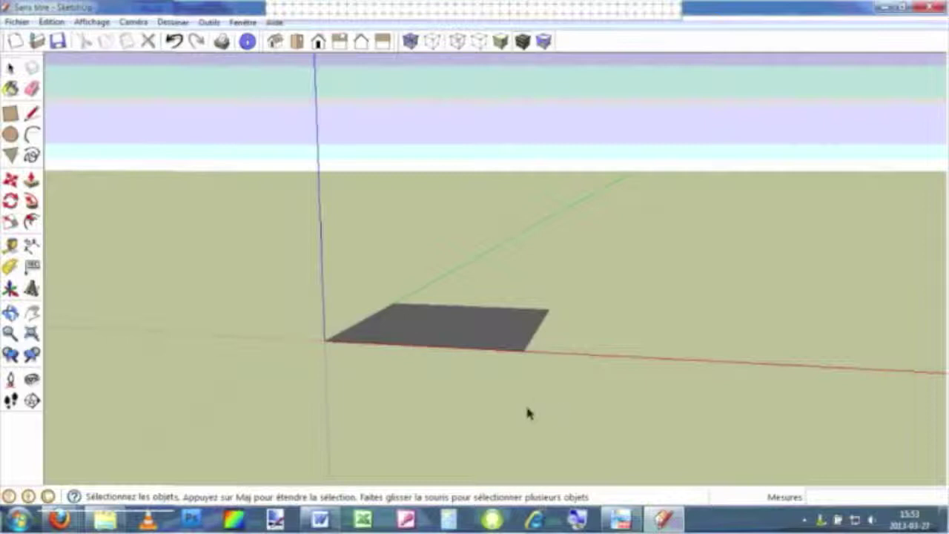
key("ctrl+a")
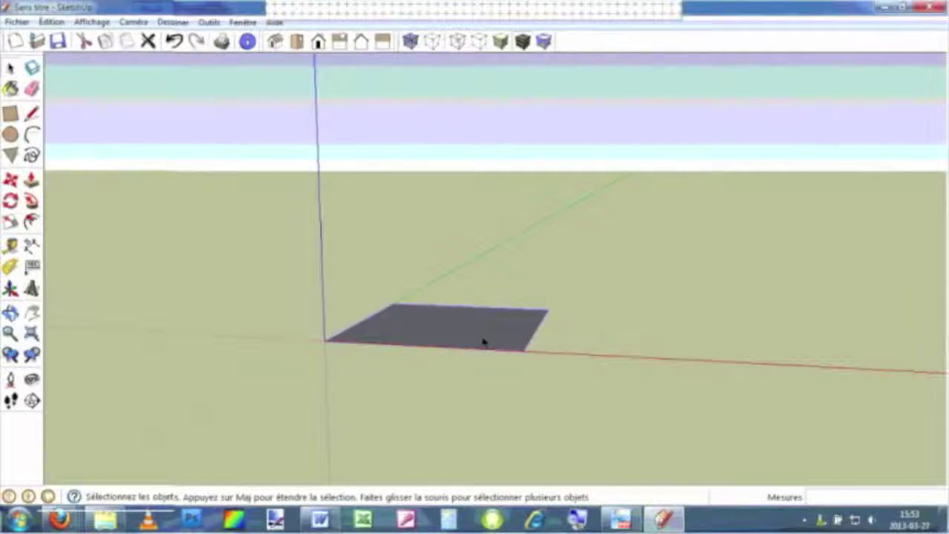
Delete the selected rectangle face, leaving only the drawing axes
key("Delete")
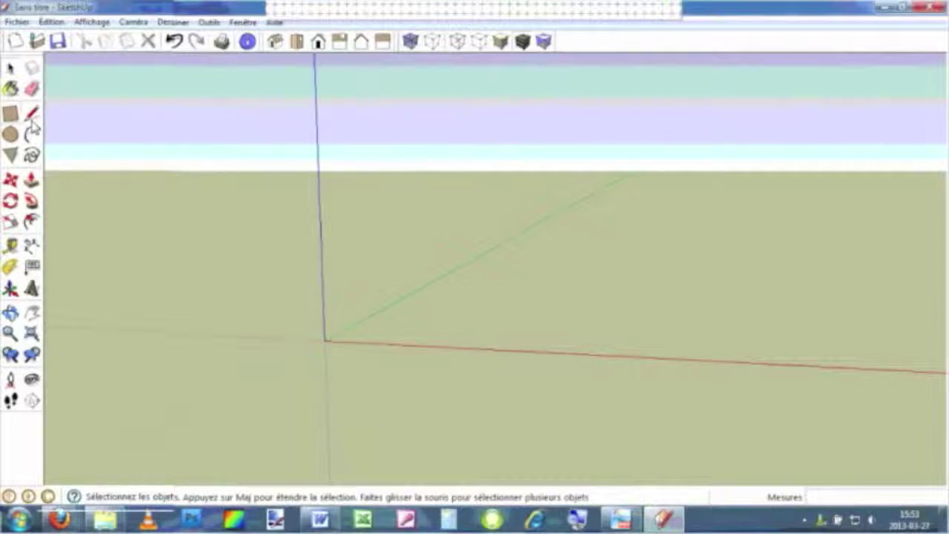
left_click(10, 113)
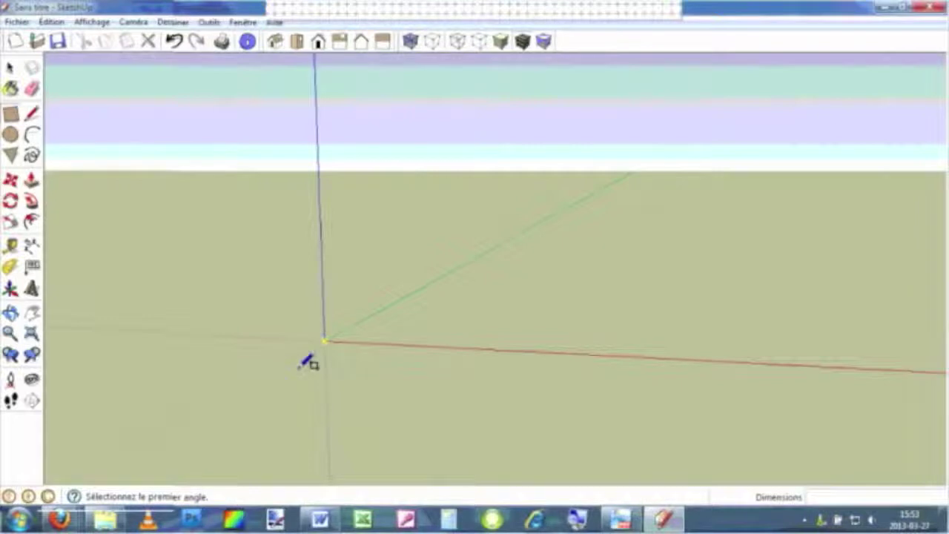
Draw a new rectangular face from the axes origin and zoom in on it
left_click(325, 342)
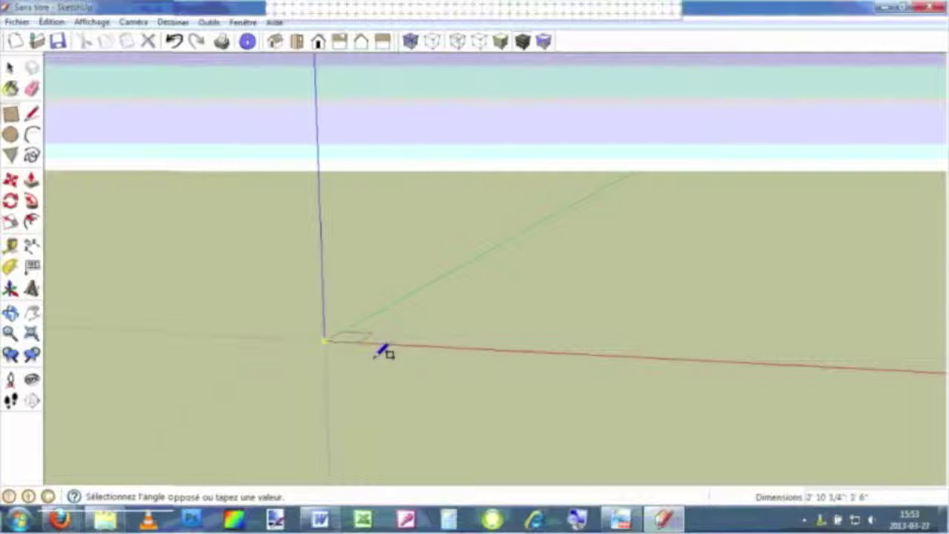
left_click(375, 355)
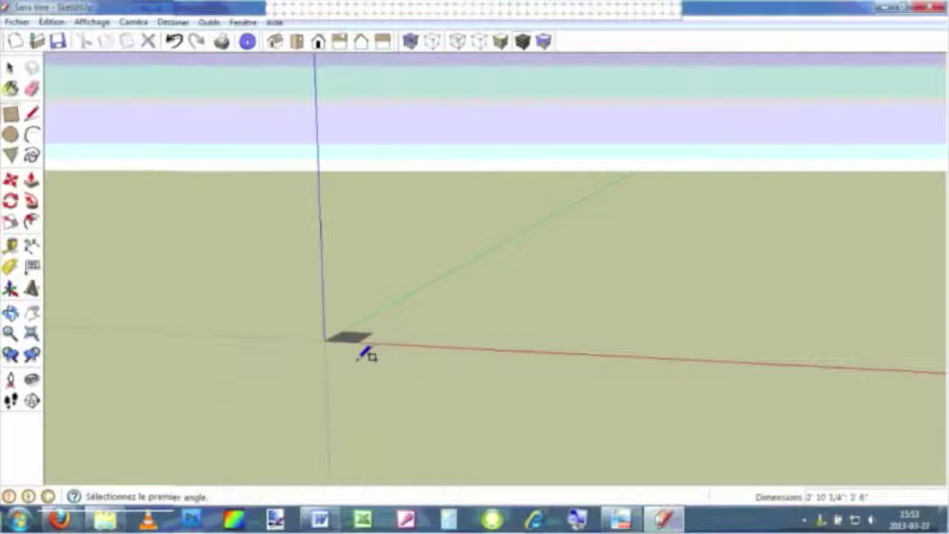
scroll(364, 342, "up", 1)
scroll(339, 374, "up", 1)
scroll(343, 375, "up", 1)
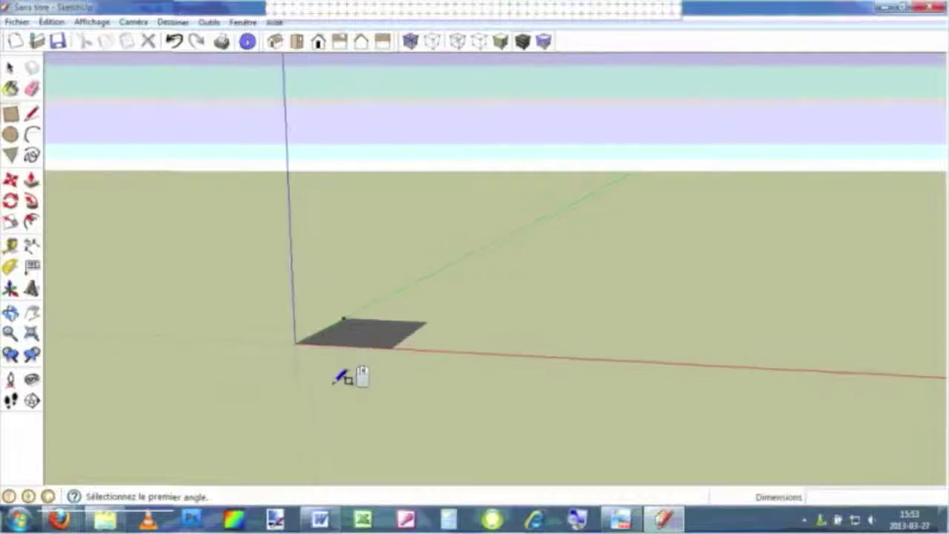
scroll(375, 354, "up", 1)
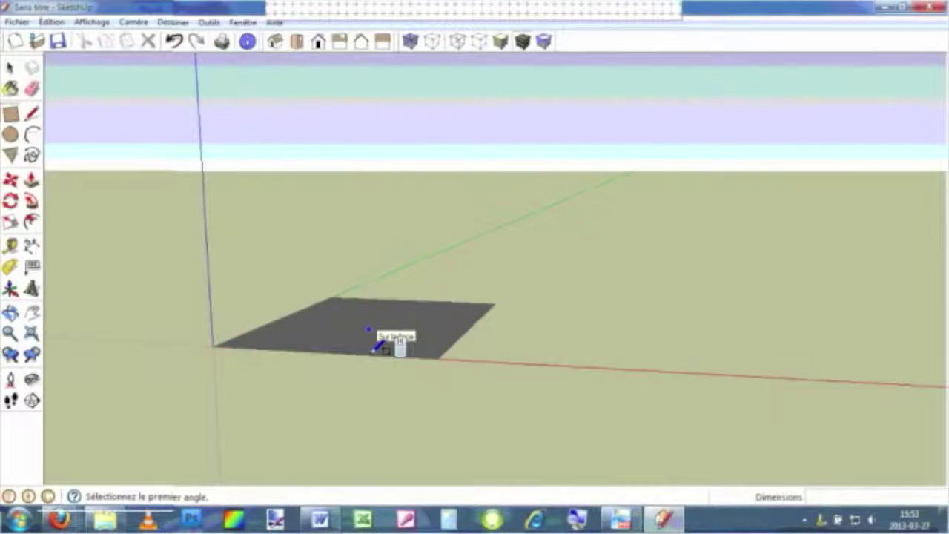
scroll(380, 351, "up", 1)
scroll(379, 351, "up", 1)
scroll(380, 350, "up", 1)
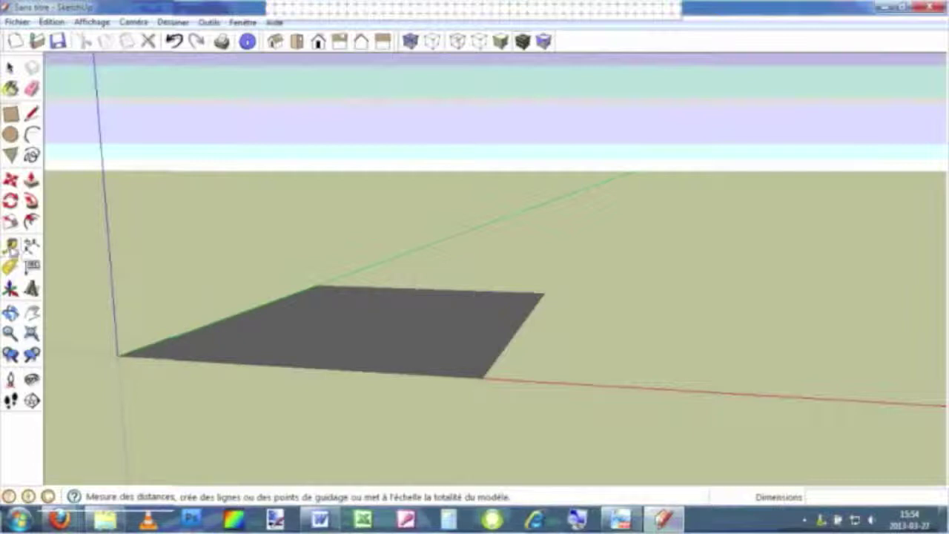
left_click(12, 251)
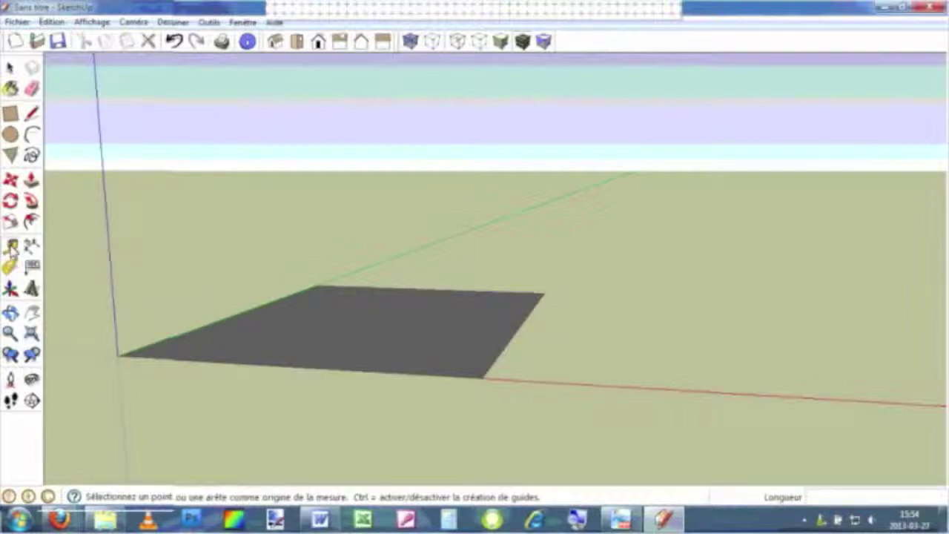
Measure the red-axis edge as 2' 11 1/2" and switch to a straight-on standard view
left_click(118, 356)
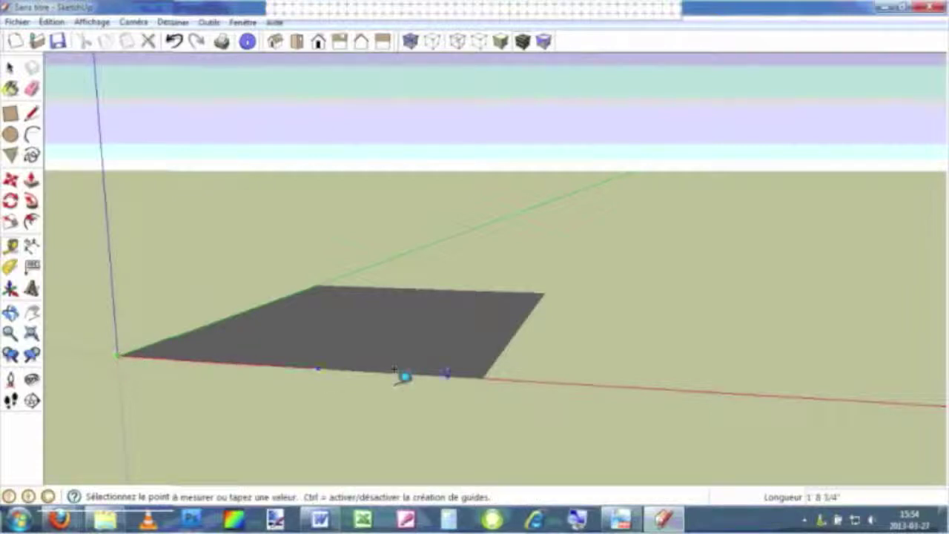
left_click(483, 380)
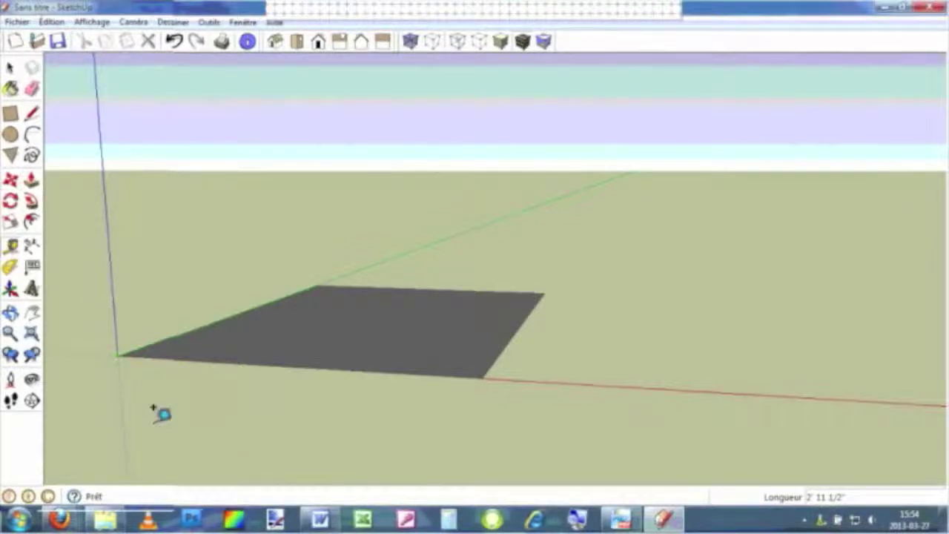
mouse_move(162, 413)
middle_mouse_down()
mouse_move(307, 385)
mouse_move(309, 361)
mouse_move(297, 393)
middle_mouse_up()
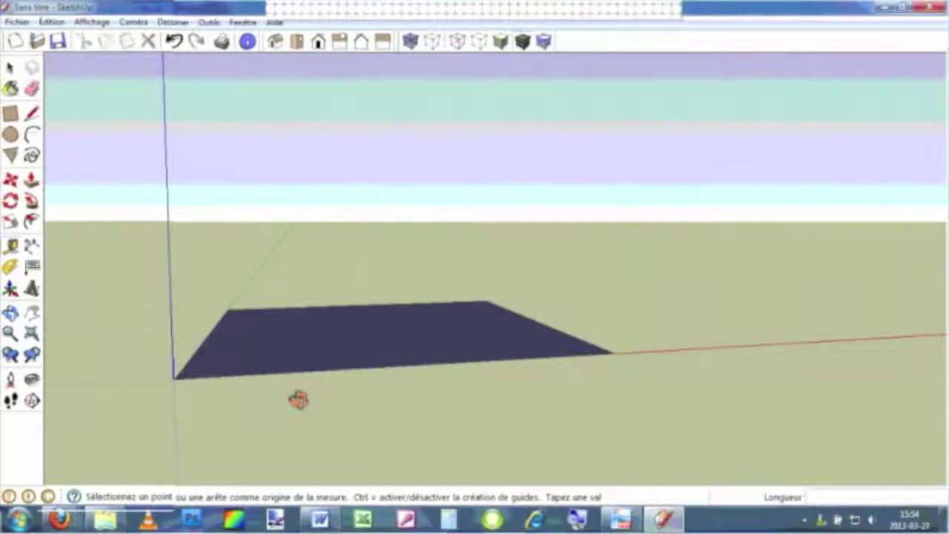
left_click(318, 41)
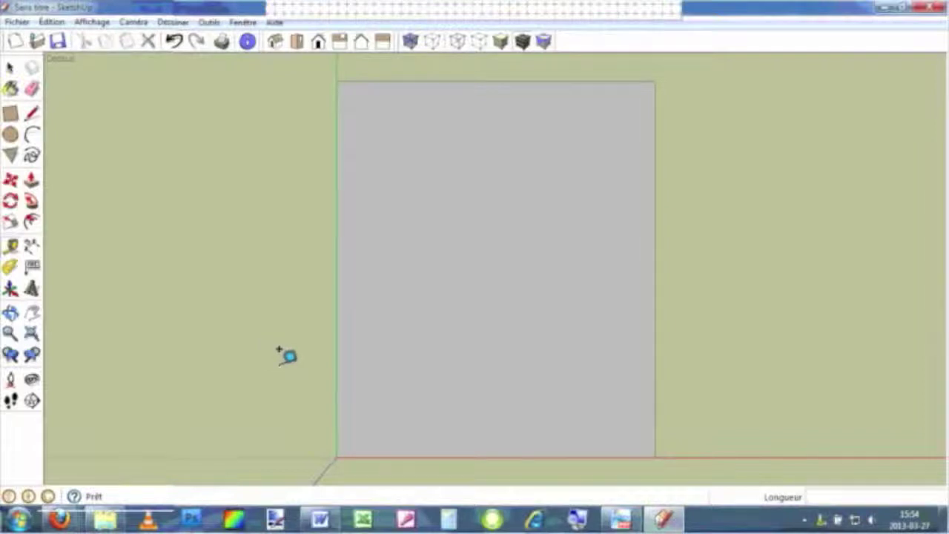
Orbit back to a tilted perspective view of the rectangular face
middle_click_drag(273, 354, 273, 230)
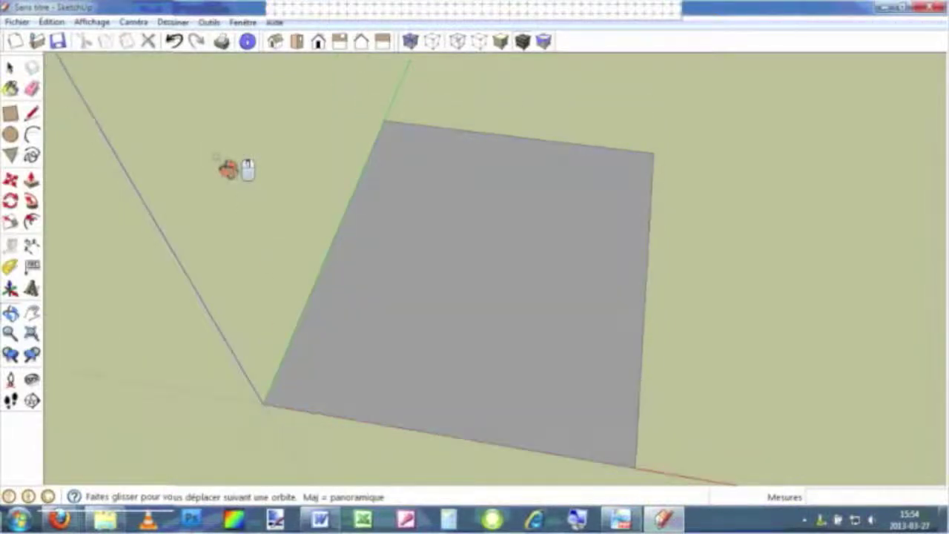
mouse_move(373, 216)
middle_mouse_down()
mouse_move(672, 252)
mouse_move(520, 436)
mouse_move(496, 332)
mouse_move(504, 322)
mouse_move(549, 396)
mouse_move(536, 450)
mouse_move(572, 451)
mouse_move(541, 434)
middle_mouse_up()
key("t")
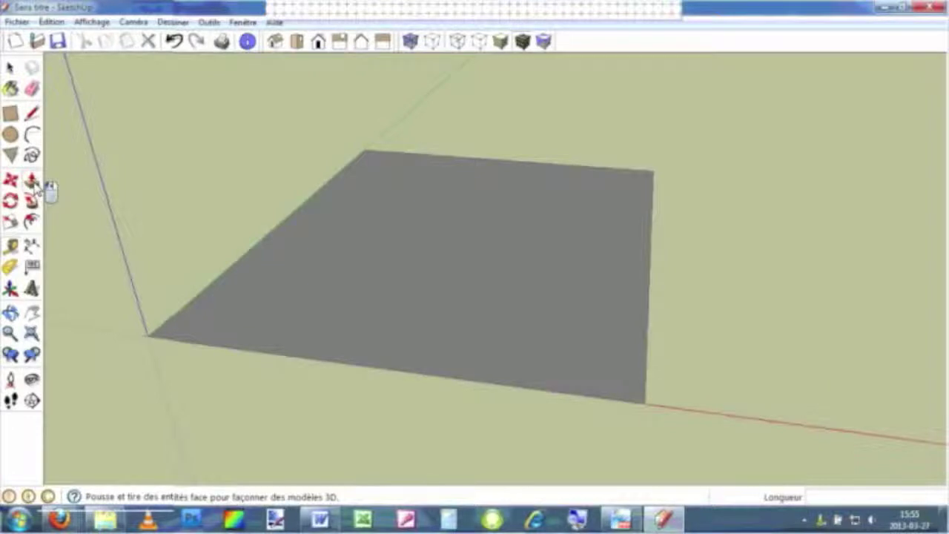
Push/pull the rectangle up into a 3 1/2" thick slab
left_click(33, 184)
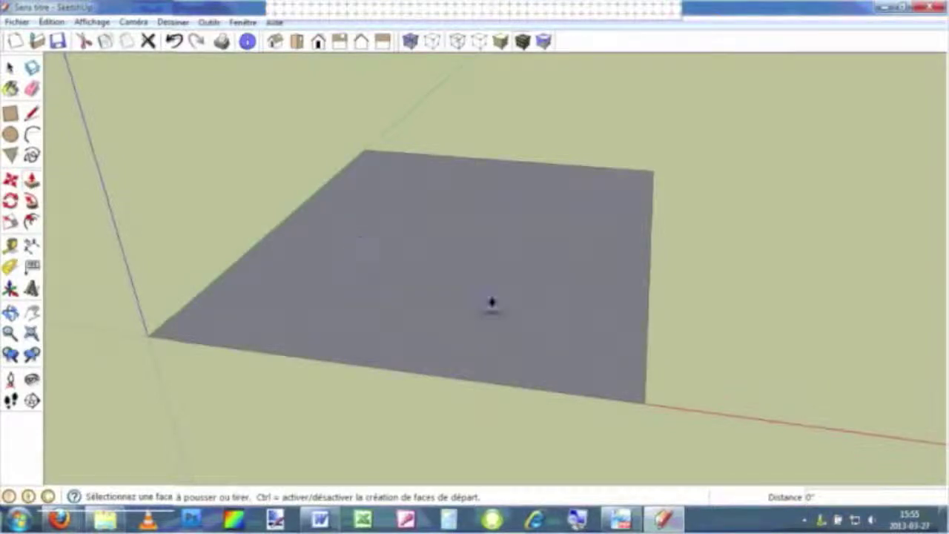
left_click(492, 305)
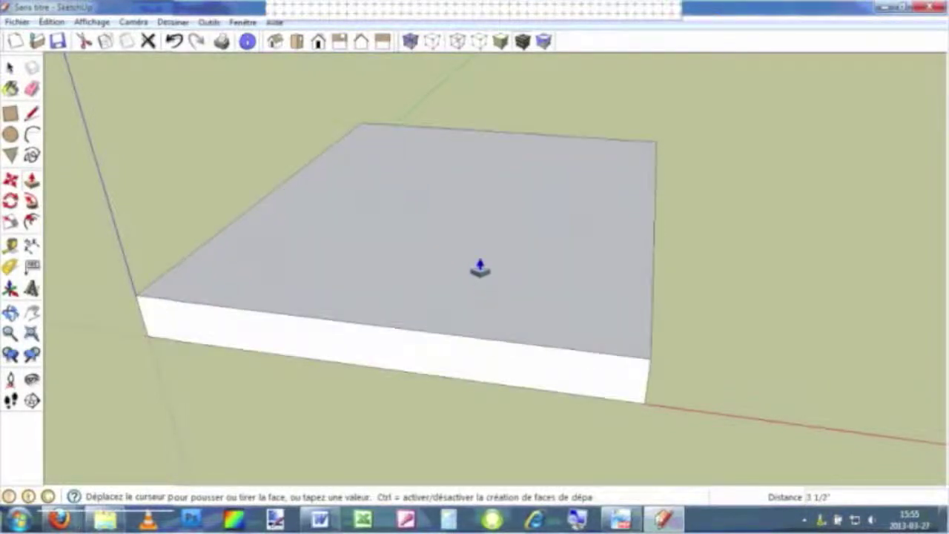
left_click(480, 269)
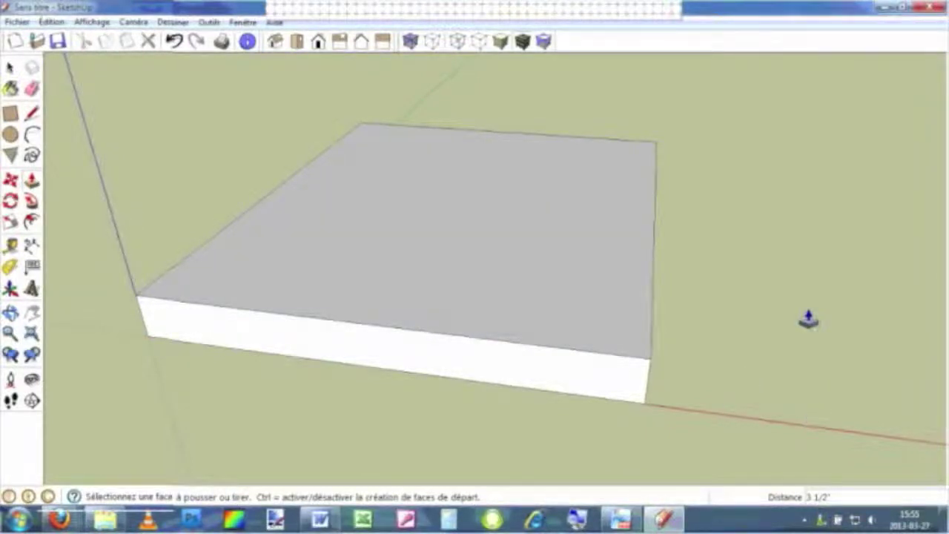
mouse_move(831, 271)
middle_mouse_down()
mouse_move(732, 269)
mouse_move(670, 250)
middle_mouse_up()
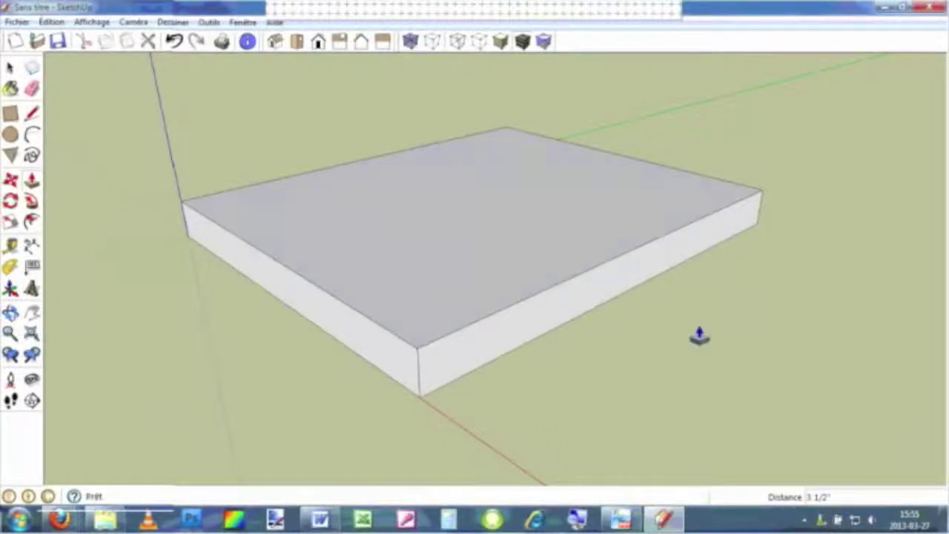
mouse_move(699, 335)
middle_mouse_down()
mouse_move(452, 318)
mouse_move(740, 330)
middle_mouse_up()
Zoom and orbit until the view looks down onto the slab's top face
key("p")
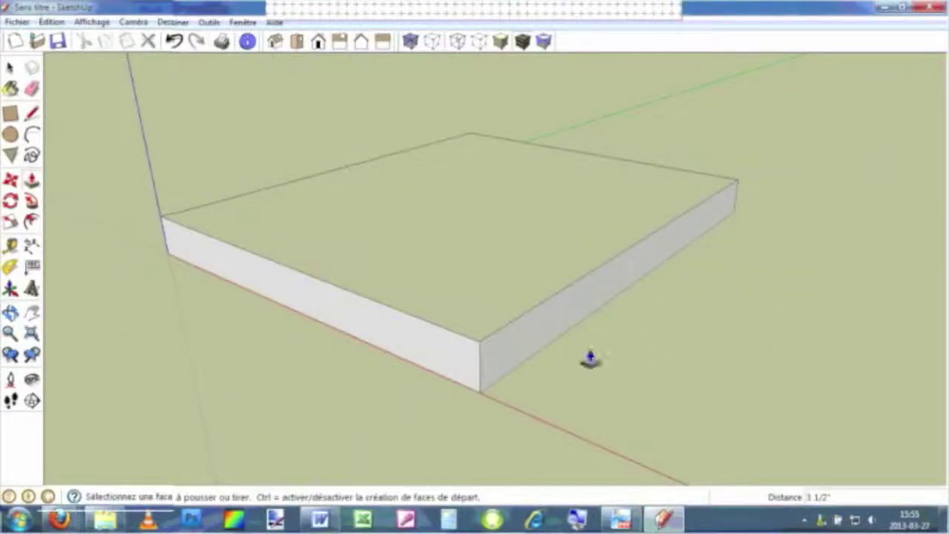
middle_click_drag(590, 360, 651, 373)
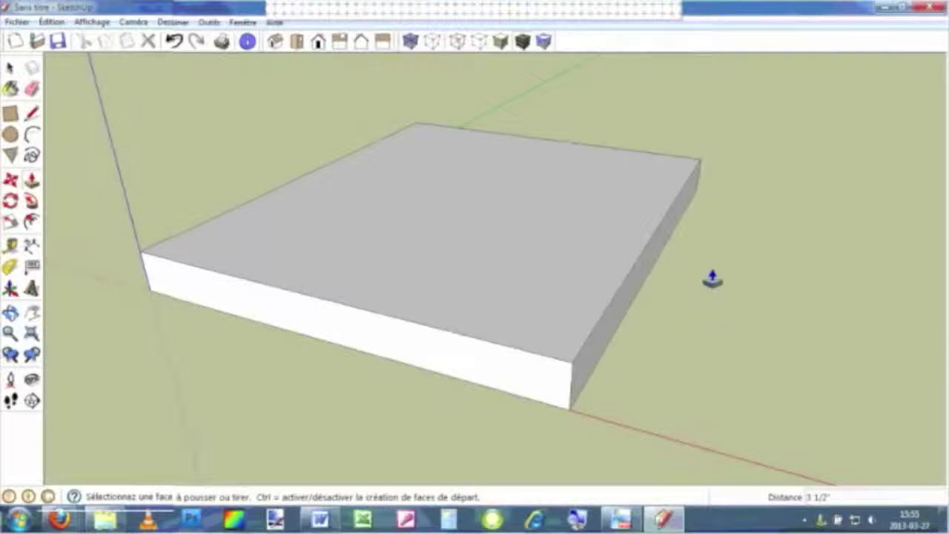
scroll(712, 279, "down", 1)
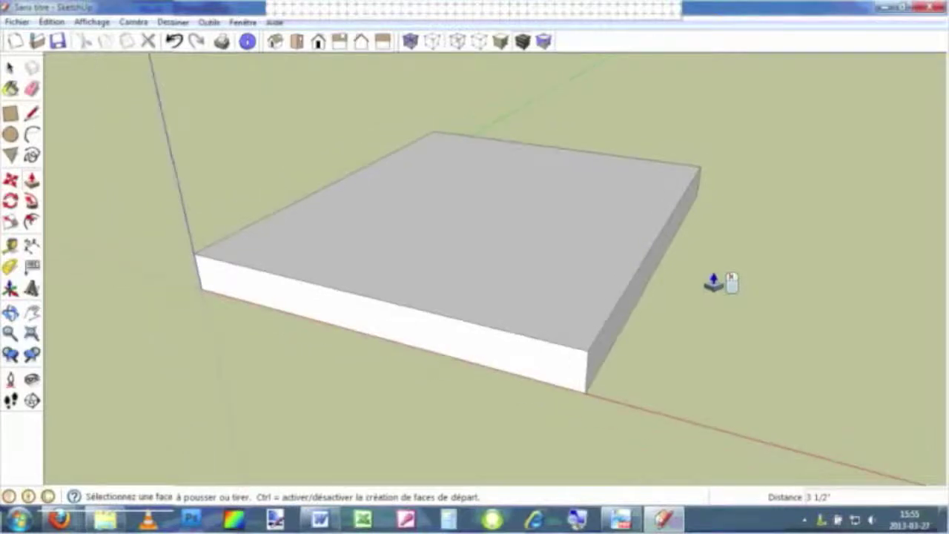
scroll(715, 279, "down", 2)
scroll(717, 280, "down", 1)
scroll(718, 280, "up", 2)
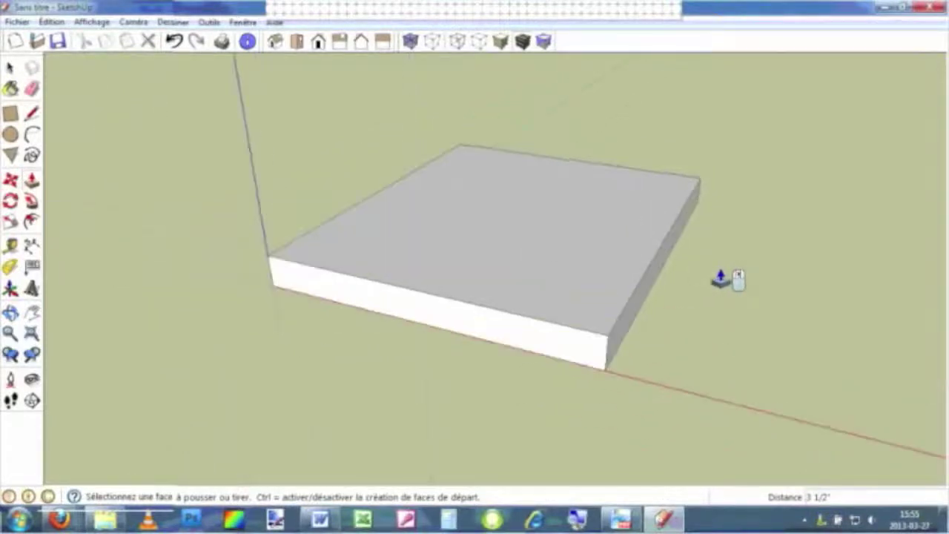
scroll(721, 279, "up", 1)
scroll(721, 279, "down", 1)
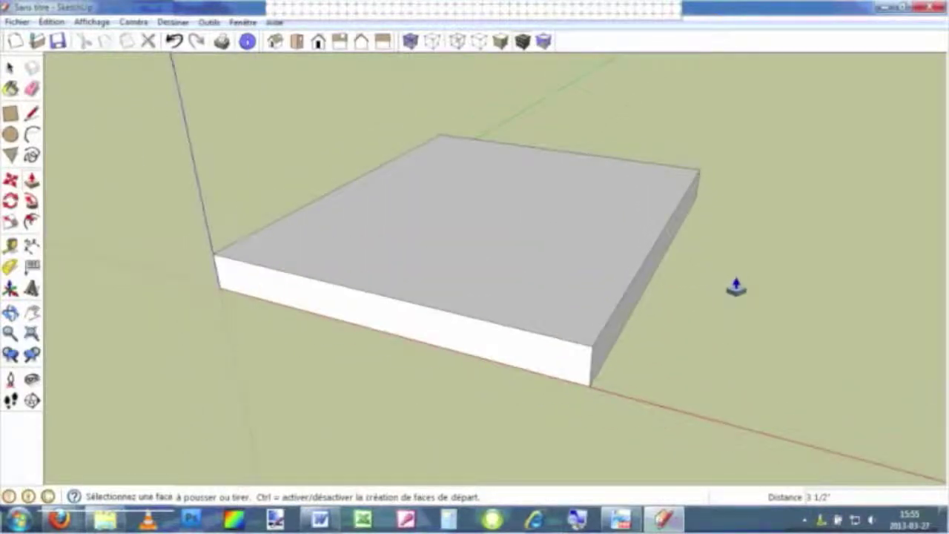
mouse_move(736, 287)
middle_mouse_down()
mouse_move(545, 275)
mouse_move(455, 284)
mouse_move(465, 295)
mouse_move(356, 269)
mouse_move(327, 284)
mouse_move(443, 438)
mouse_move(438, 248)
mouse_move(292, 227)
mouse_move(746, 346)
mouse_move(663, 290)
mouse_move(655, 218)
mouse_move(776, 316)
mouse_move(875, 332)
middle_mouse_up()
mouse_move(267, 195)
middle_mouse_down()
mouse_move(650, 278)
mouse_move(744, 321)
mouse_move(787, 320)
middle_mouse_up()
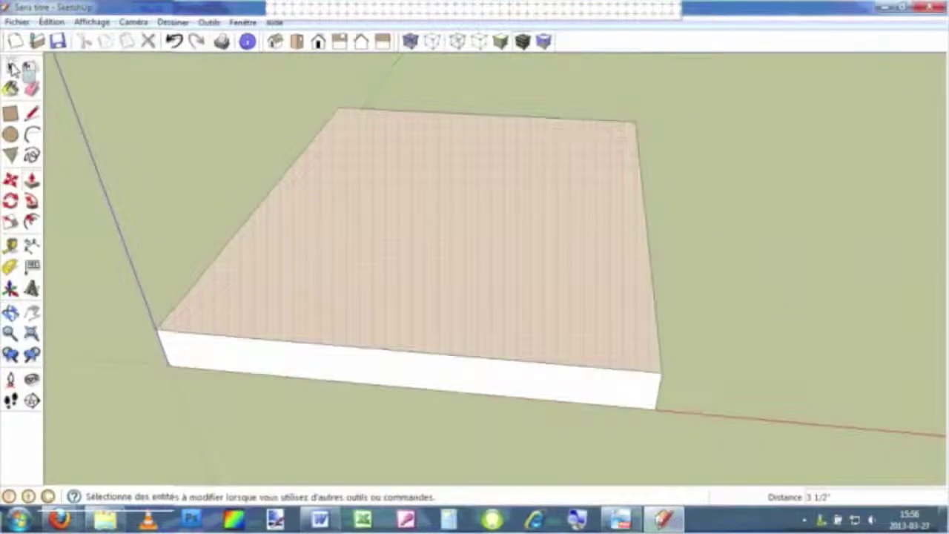
Select everything in the model and delete the old slab
left_click(13, 68)
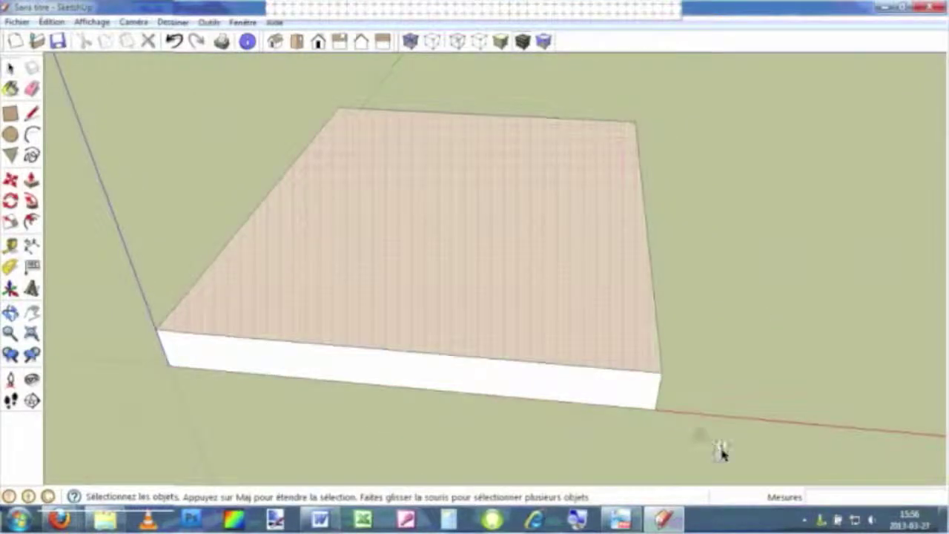
key("ctrl+a")
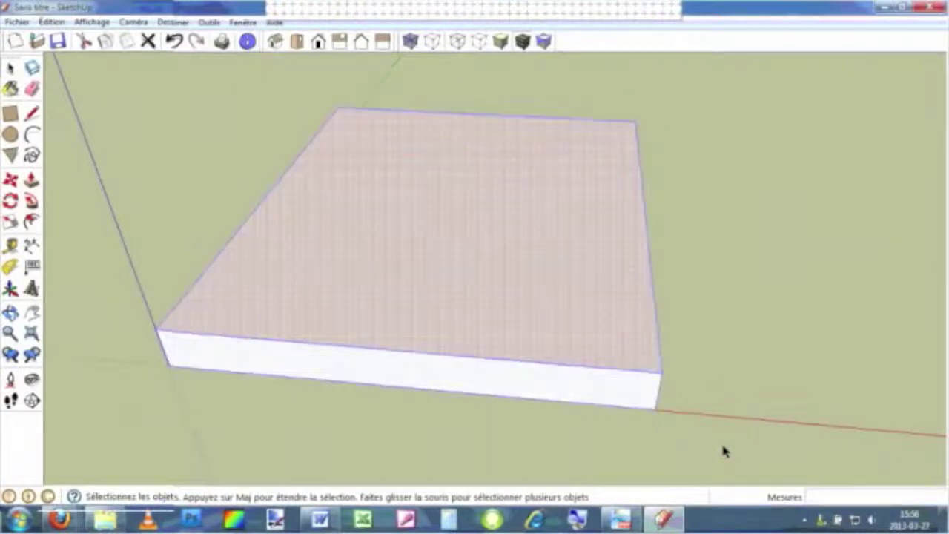
key("Delete")
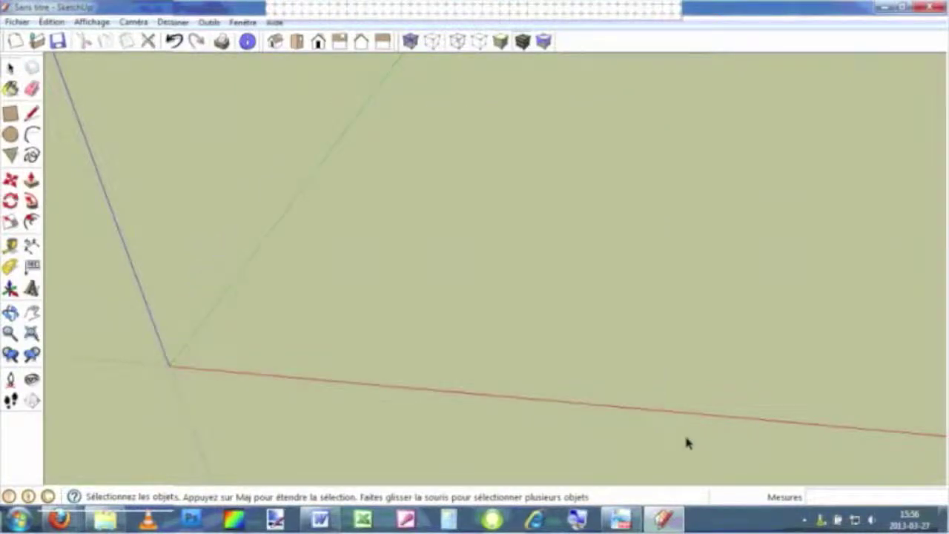
Draw a 5 by 3,5 rectangle with its first corner at the axis origin
left_click(10, 112)
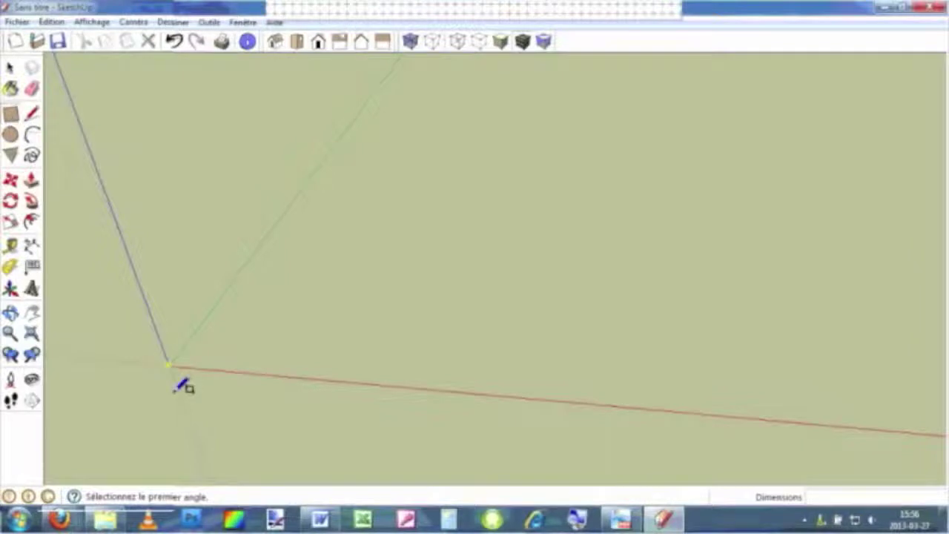
left_click(169, 366)
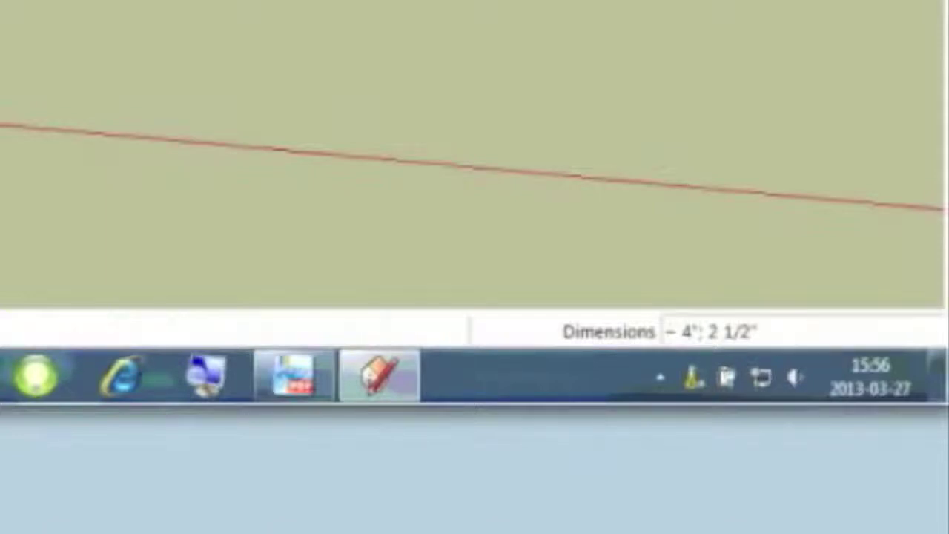
type("5")
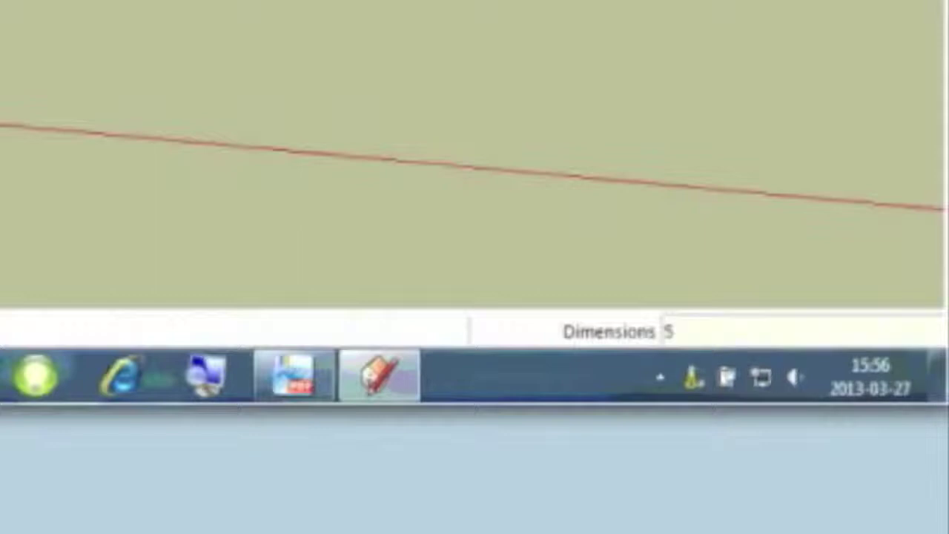
type(";3")
type(",5")
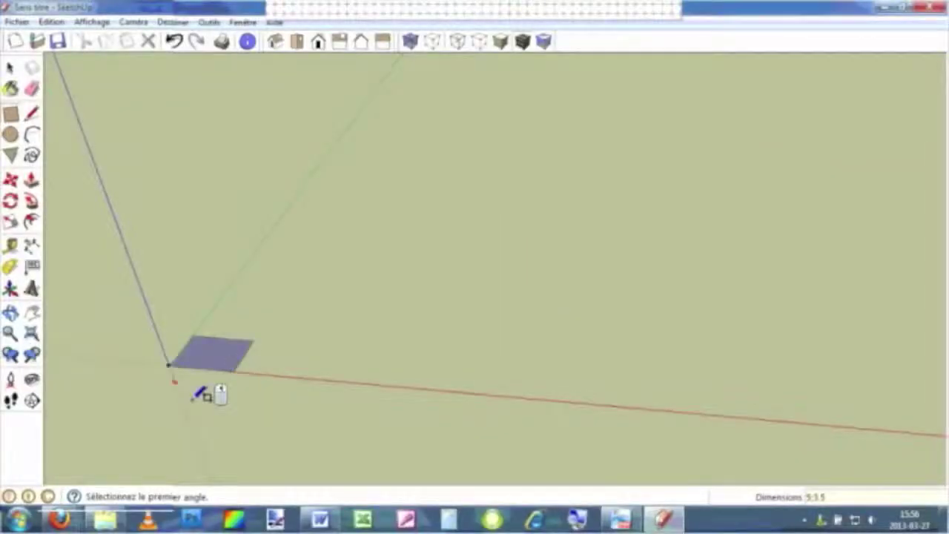
scroll(195, 399, "up", 1)
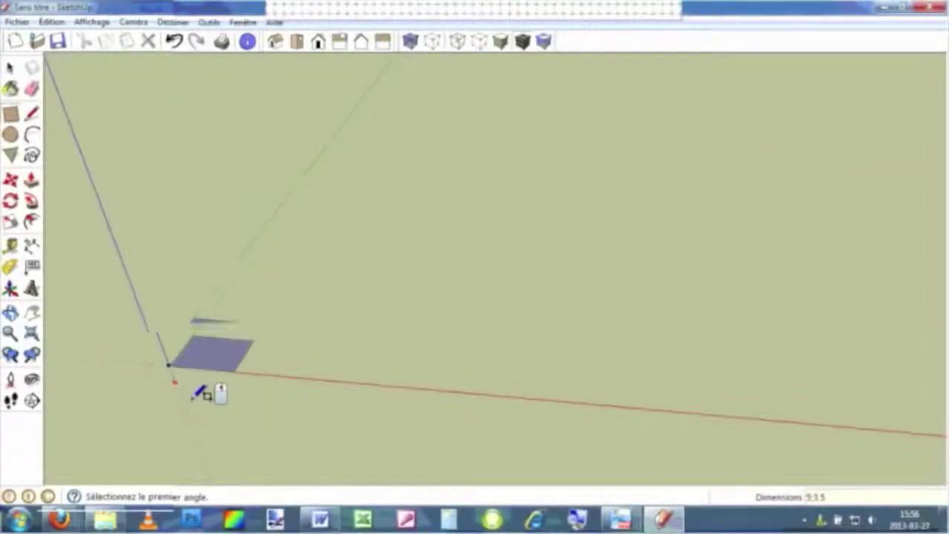
Zoom in close and tilt the view onto the 5 by 3.5 rectangle, ready for a circle
scroll(194, 399, "up", 2)
scroll(194, 399, "up", 1)
scroll(196, 399, "up", 1)
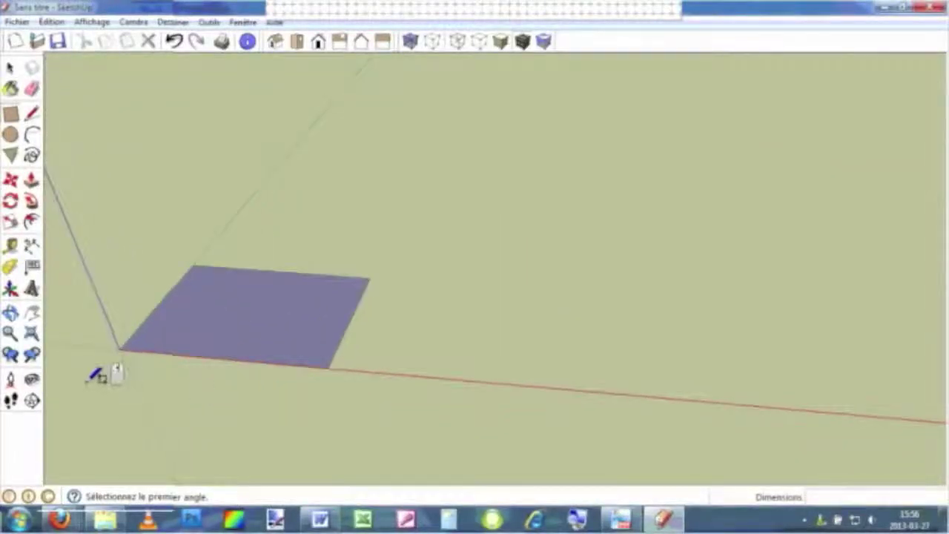
scroll(93, 378, "up", 1)
scroll(92, 380, "up", 1)
scroll(92, 380, "up", 1)
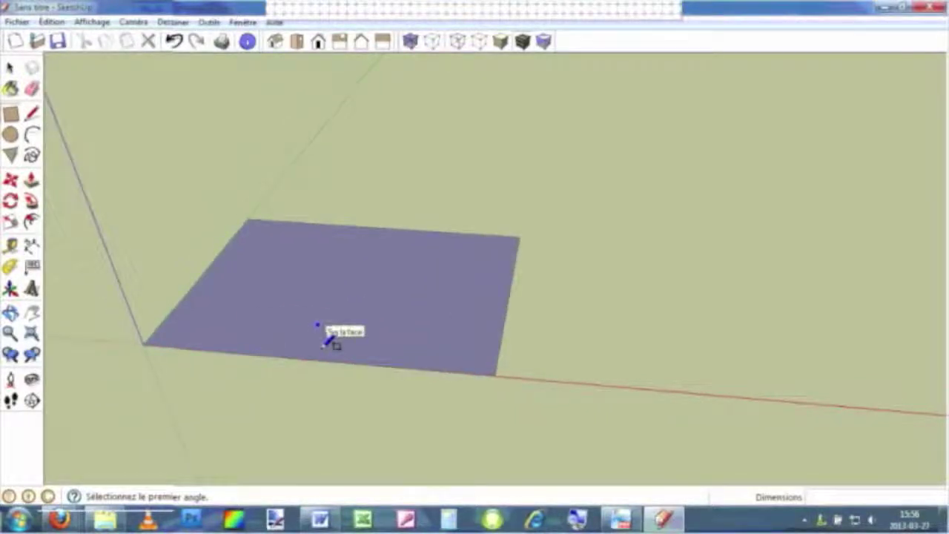
mouse_move(303, 420)
middle_mouse_down()
mouse_move(335, 457)
mouse_move(326, 447)
middle_mouse_up()
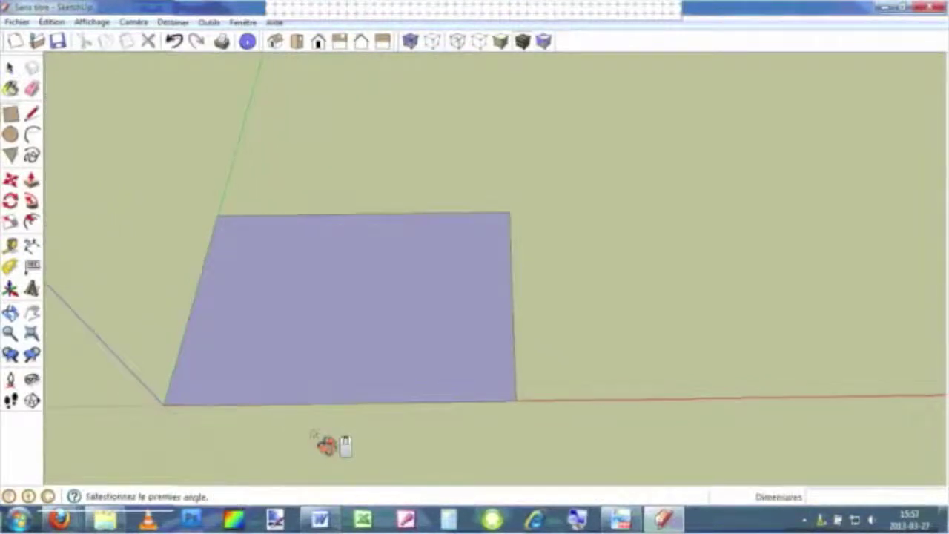
left_click(11, 136)
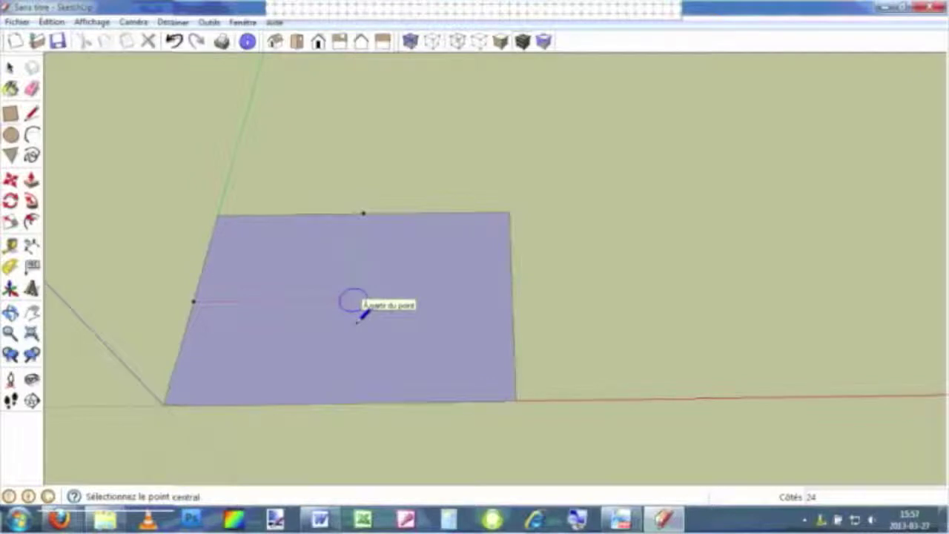
Draw a circle of radius 0,28125 centred in the middle of the rectangle
left_click(357, 320)
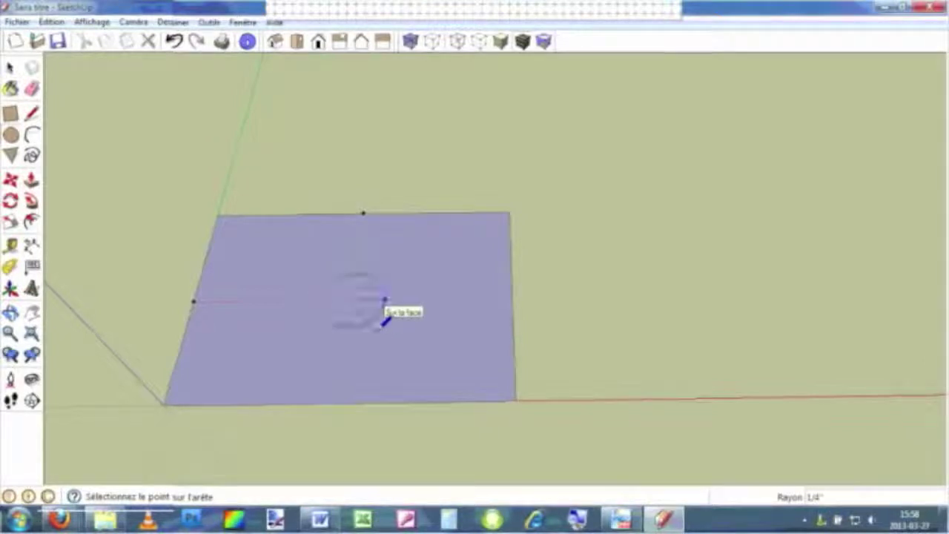
left_click(380, 326)
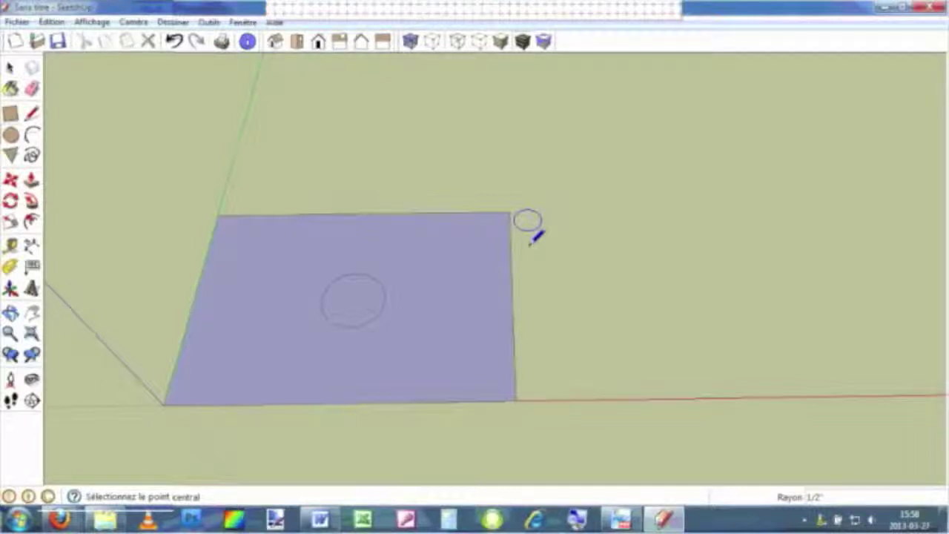
type("3")
type(",28125")
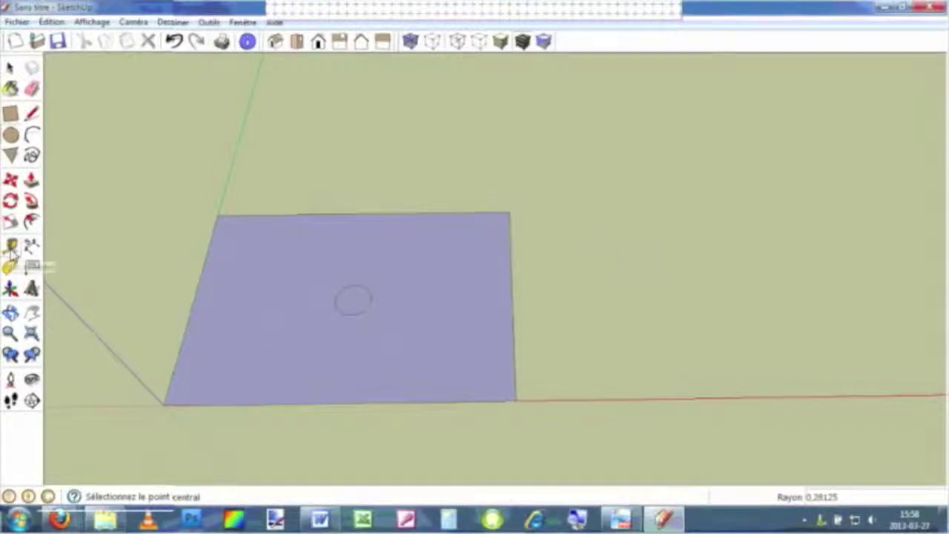
left_click(11, 250)
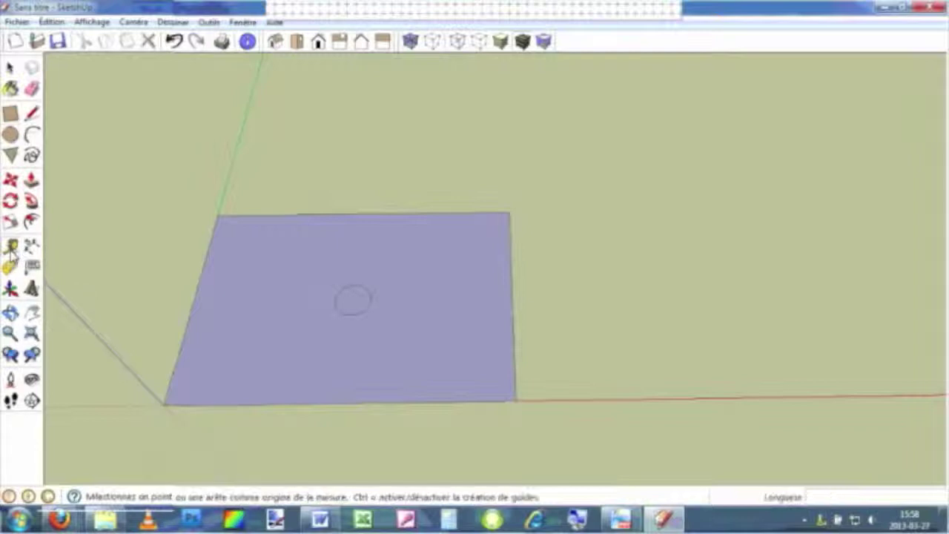
Measure across the small circle with the Tape Measure
left_click(336, 296)
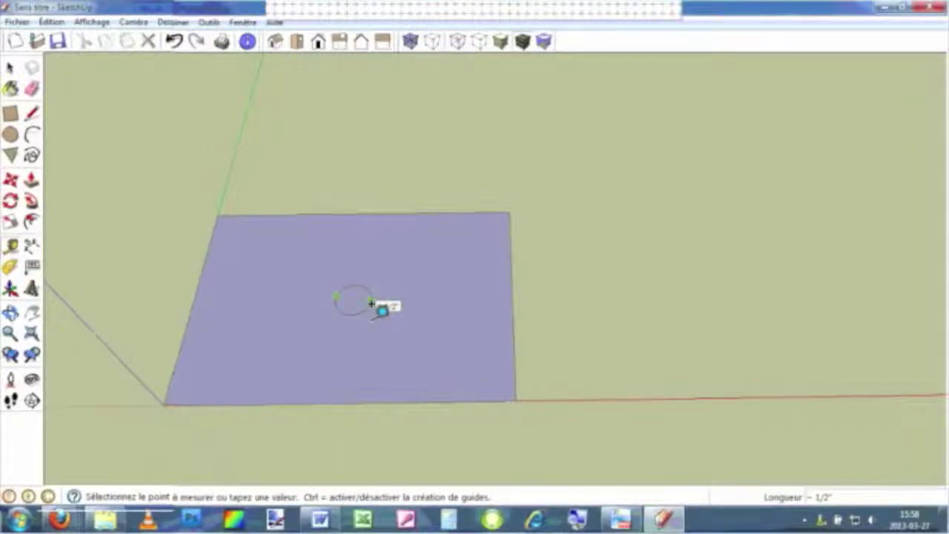
scroll(371, 304, "up", 2)
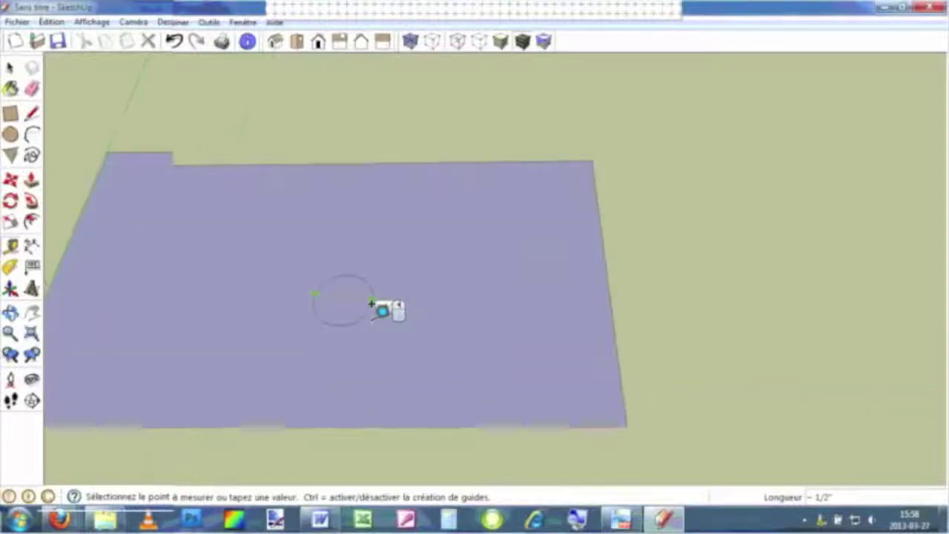
scroll(372, 304, "up", 1)
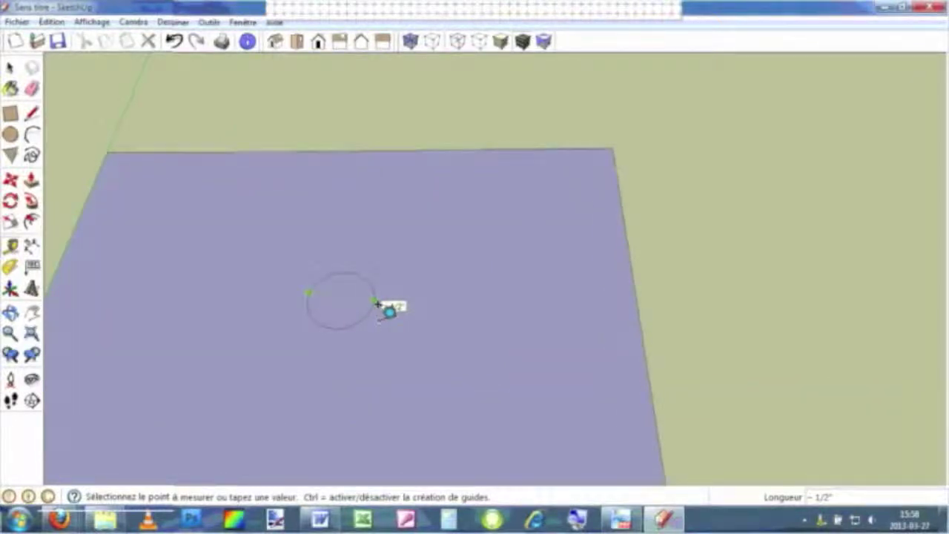
left_click(370, 304)
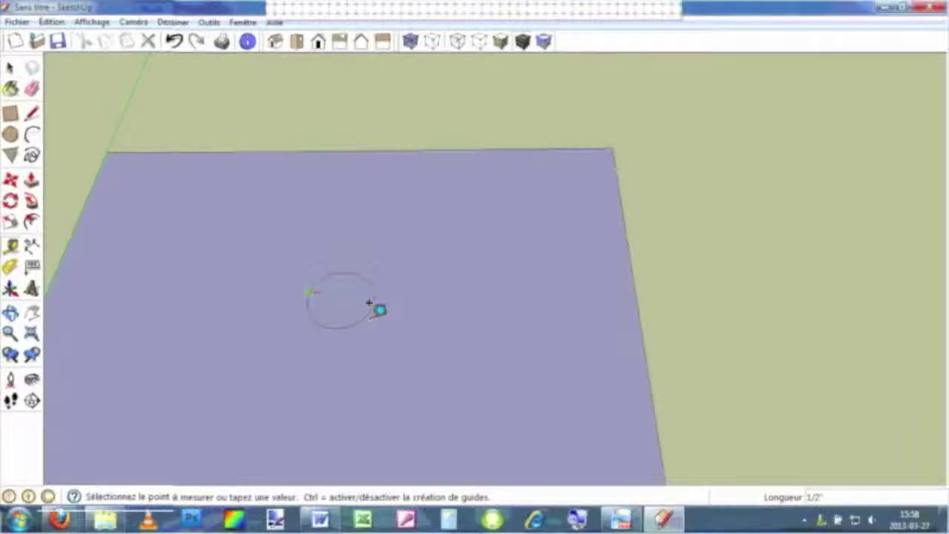
Delete the circle's inner face to leave a round hole in the rectangle
left_click(10, 68)
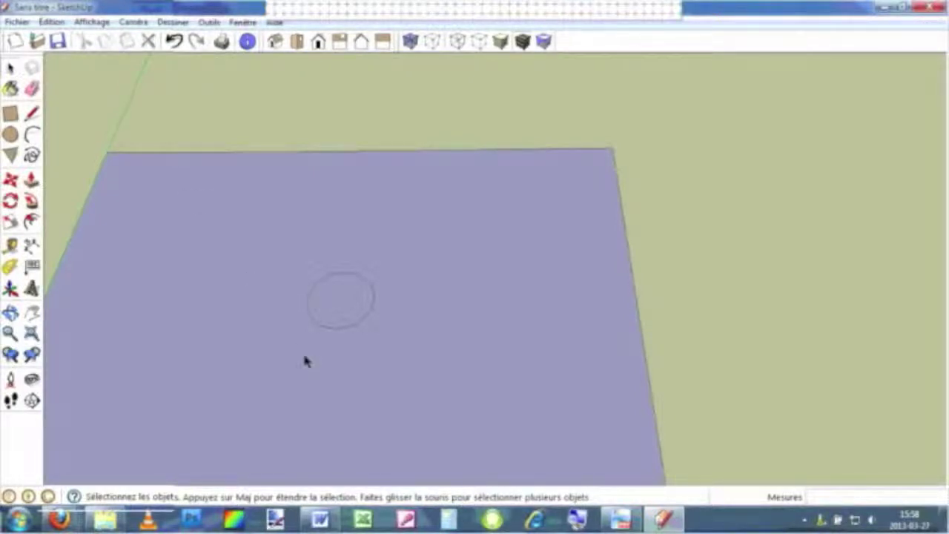
left_click(339, 321)
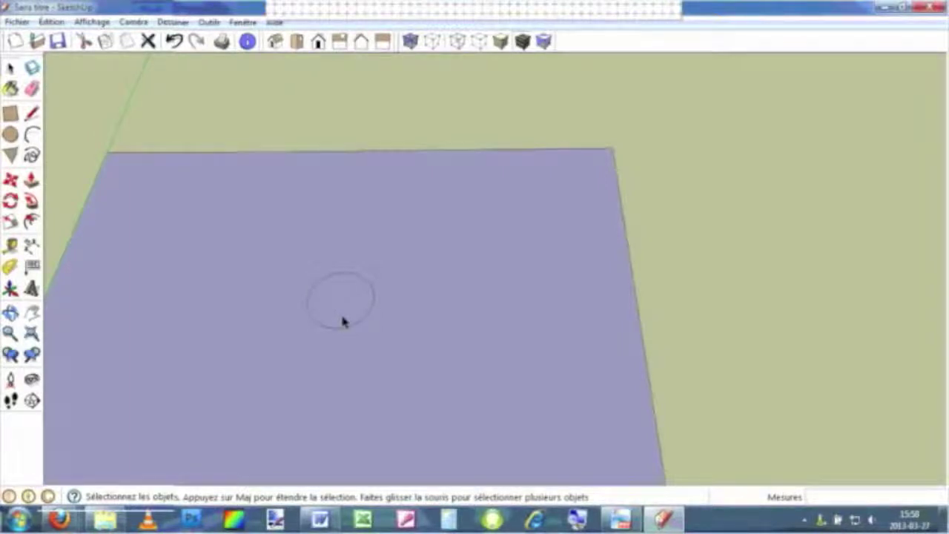
key("Delete")
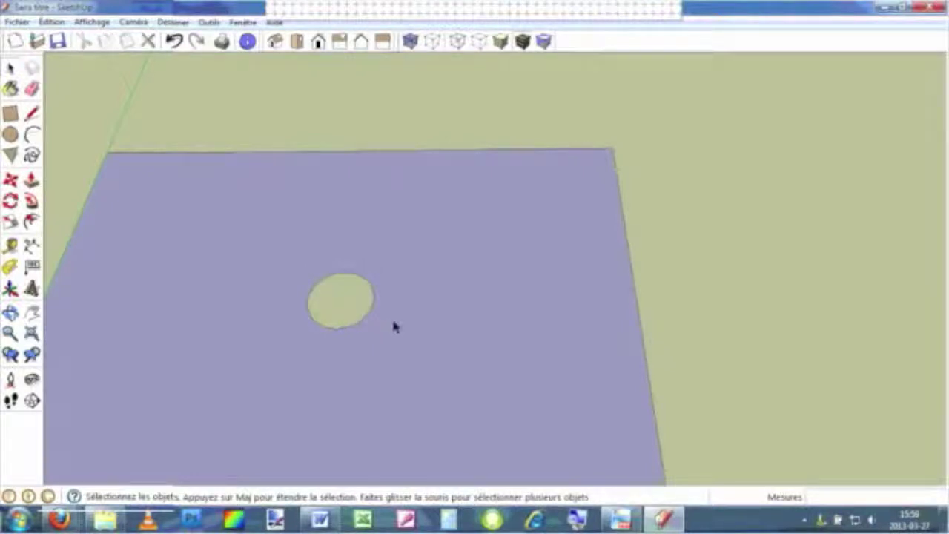
Push/Pull the holed rectangle into a 1/2" thick slab and orbit out to view it
mouse_move(752, 392)
middle_mouse_down()
mouse_move(659, 204)
mouse_move(640, 190)
middle_mouse_up()
mouse_move(425, 413)
middle_mouse_down()
mouse_move(470, 368)
mouse_move(441, 409)
mouse_move(445, 445)
middle_mouse_up()
left_click(32, 183)
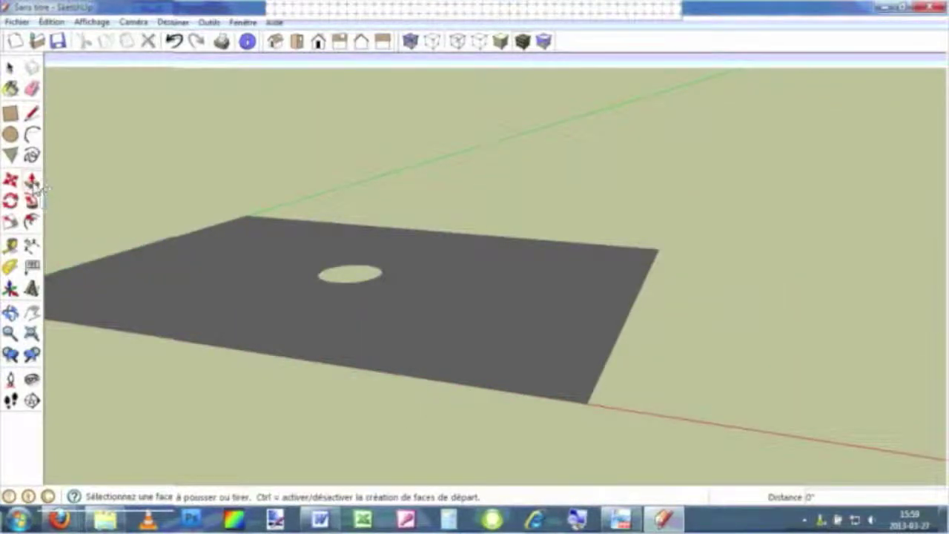
left_click(170, 300)
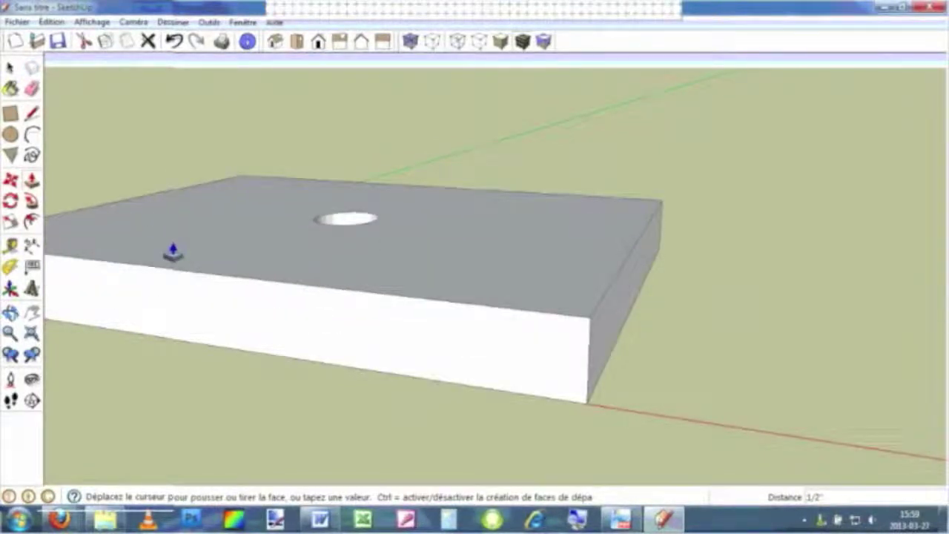
left_click(173, 252)
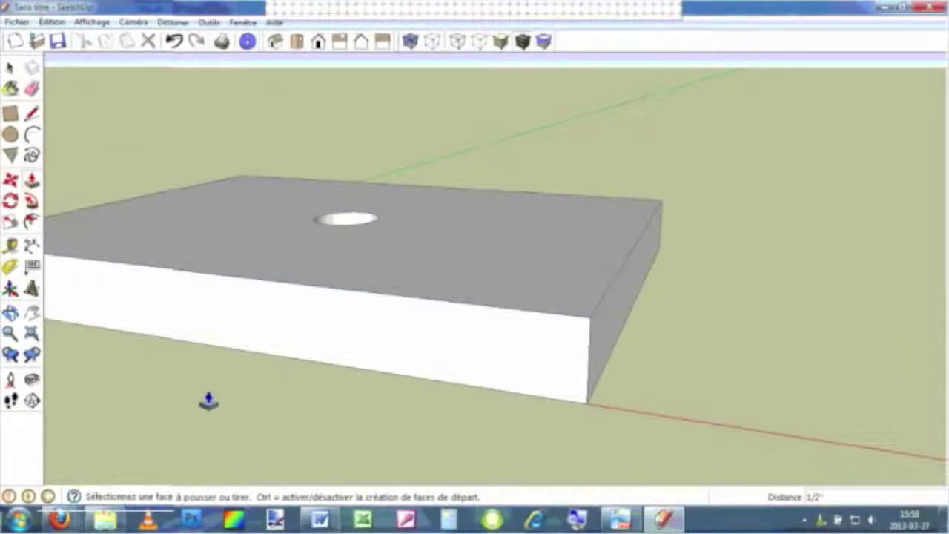
middle_click_drag(187, 397, 263, 448)
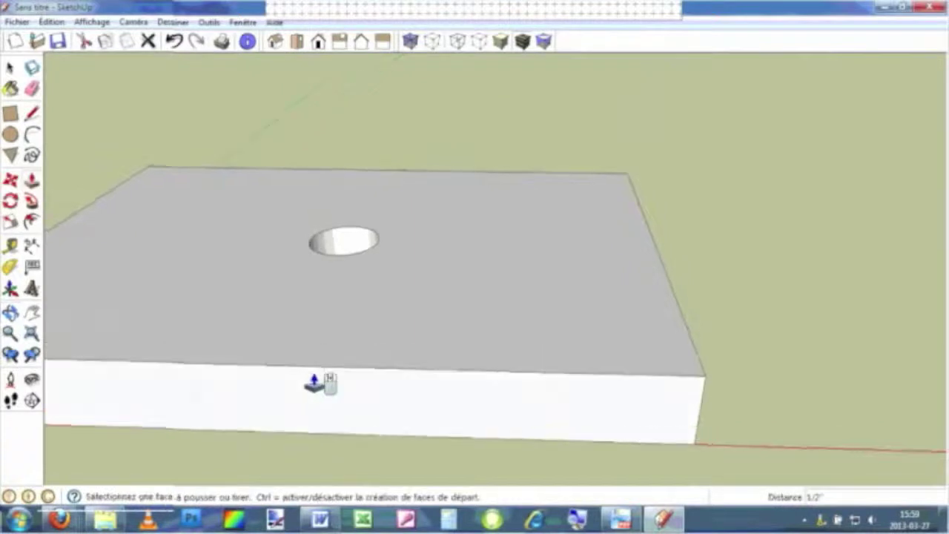
scroll(252, 386, "down", 2)
scroll(202, 416, "down", 2)
scroll(200, 413, "down", 2)
mouse_move(201, 414)
middle_mouse_down()
mouse_move(260, 450)
mouse_move(247, 469)
mouse_move(529, 377)
mouse_move(500, 443)
mouse_move(378, 261)
mouse_move(475, 261)
mouse_move(275, 245)
mouse_move(339, 322)
mouse_move(705, 299)
middle_mouse_up()
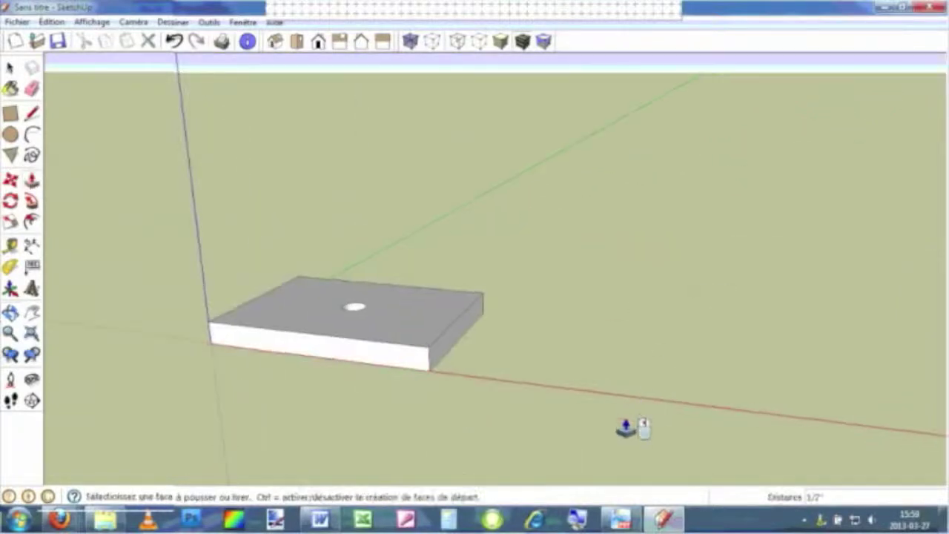
middle_click_drag(625, 424, 297, 384)
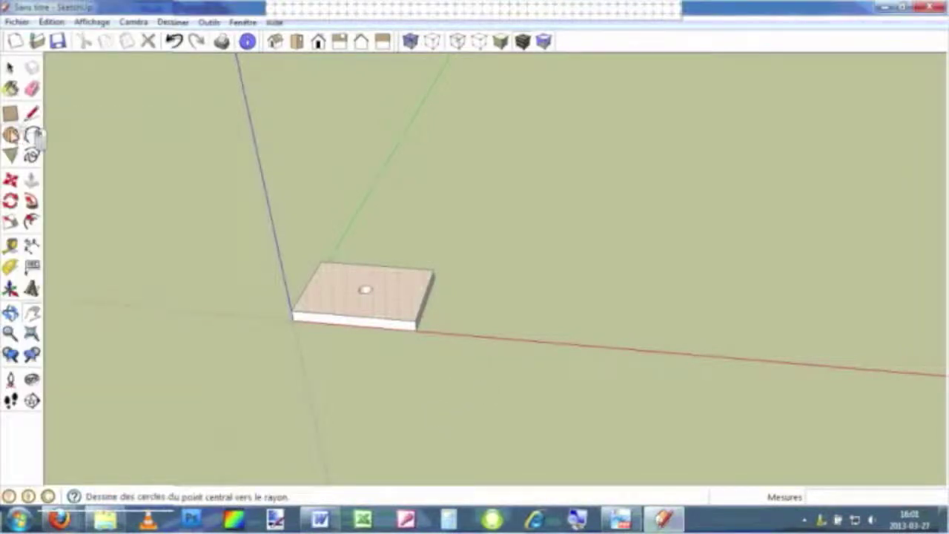
Orbit slightly with the Circle tool active, then restore the window from maximized
left_click(11, 135)
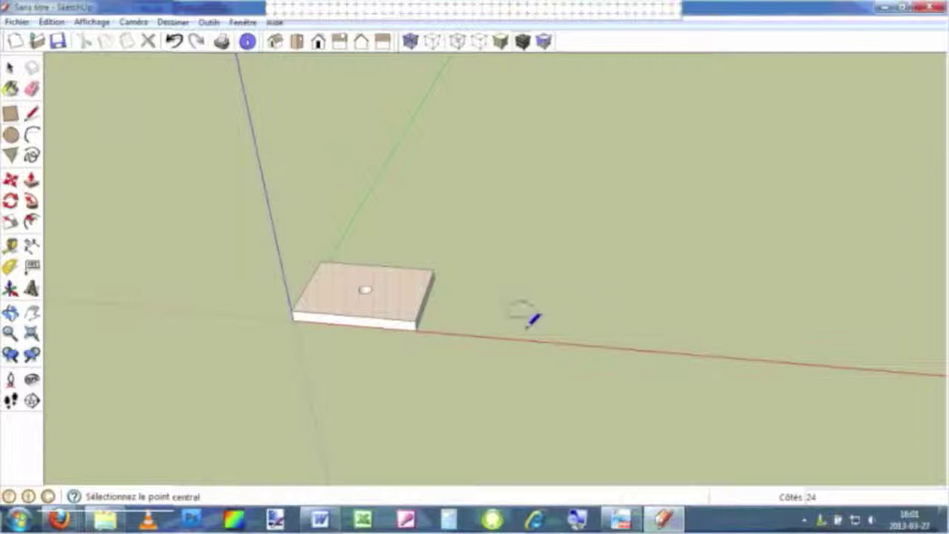
middle_click_drag(528, 324, 548, 355)
left_click_drag(549, 356, 555, 414)
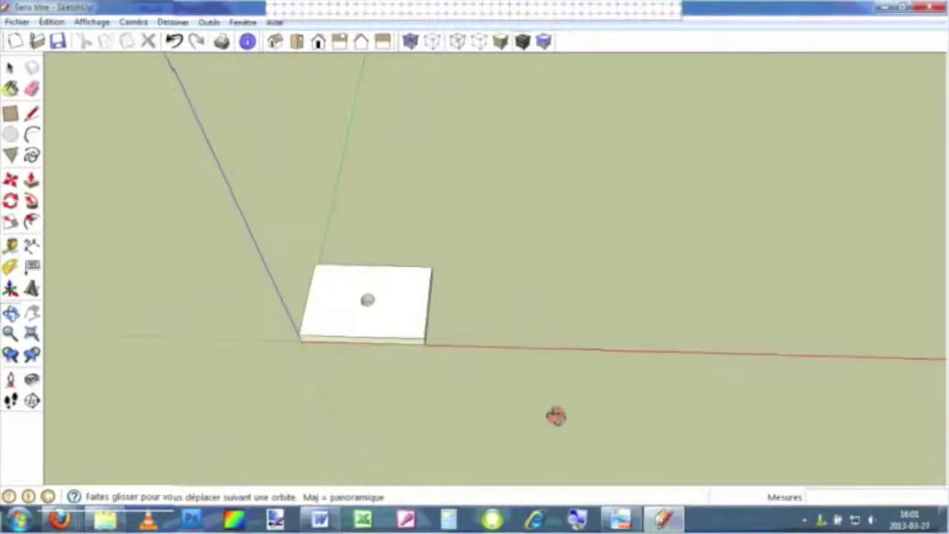
key("c")
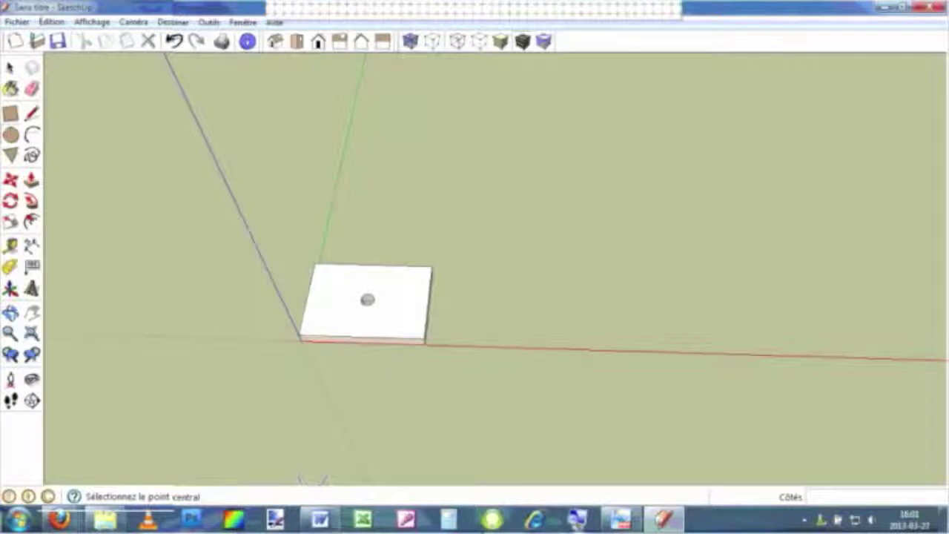
left_click(906, 7)
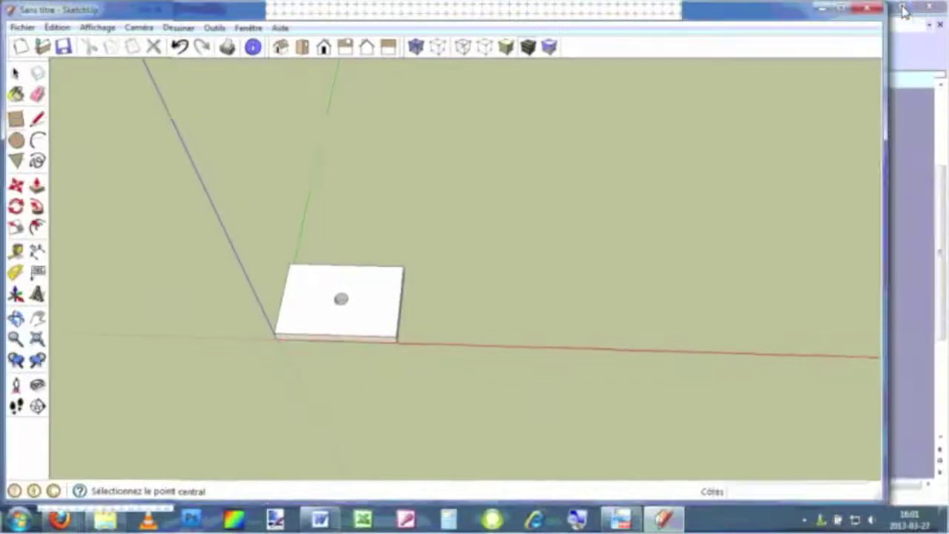
Move the window aside, then place a circle of radius 1,625 on the ground beside the slab
left_click_drag(149, 11, 338, 16)
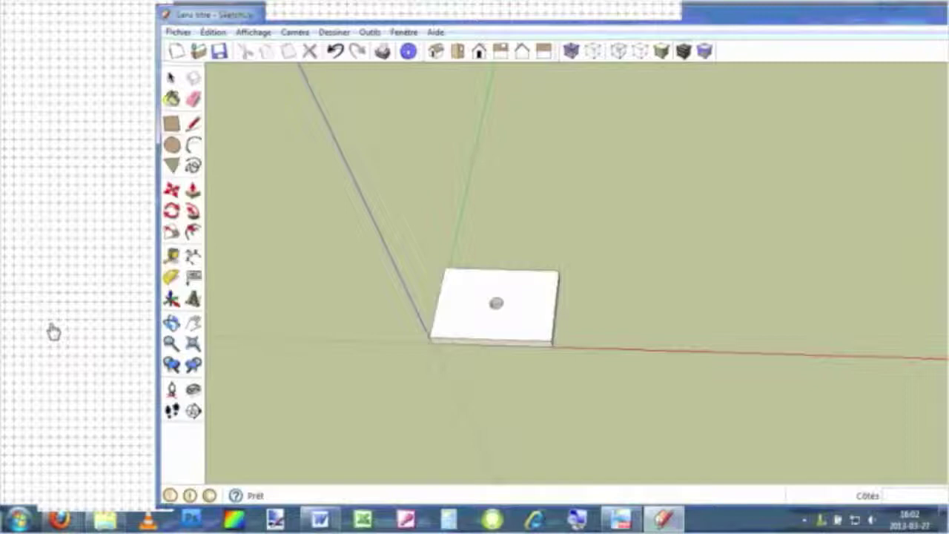
left_click(645, 314)
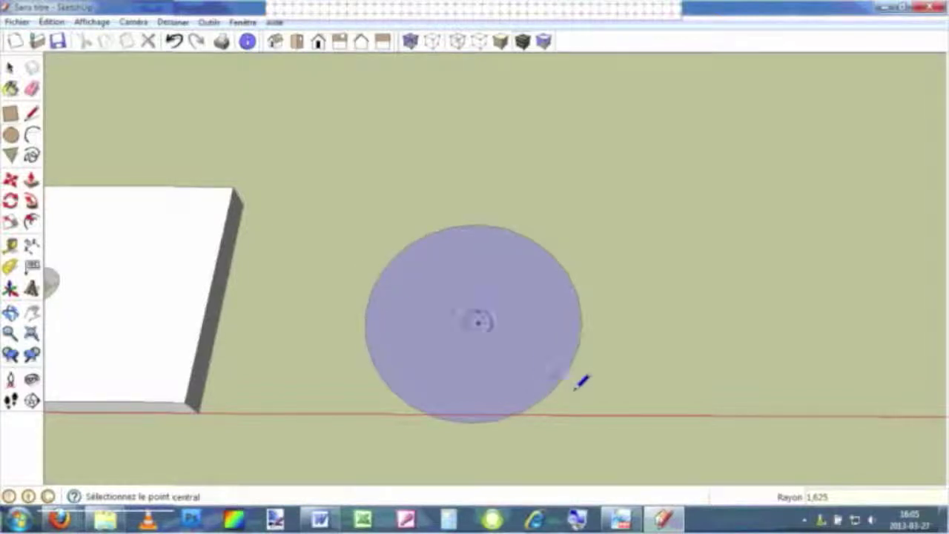
Push/Pull the ground circle up into a 3/4" thick disc
middle_click_drag(628, 403, 625, 339)
key("p")
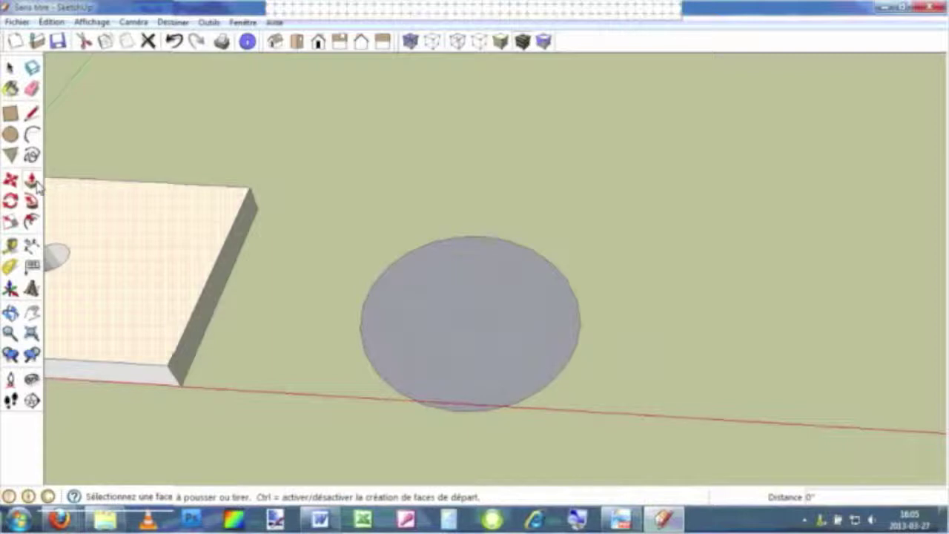
left_click(504, 326)
left_click(503, 320)
middle_click_drag(657, 307, 679, 336)
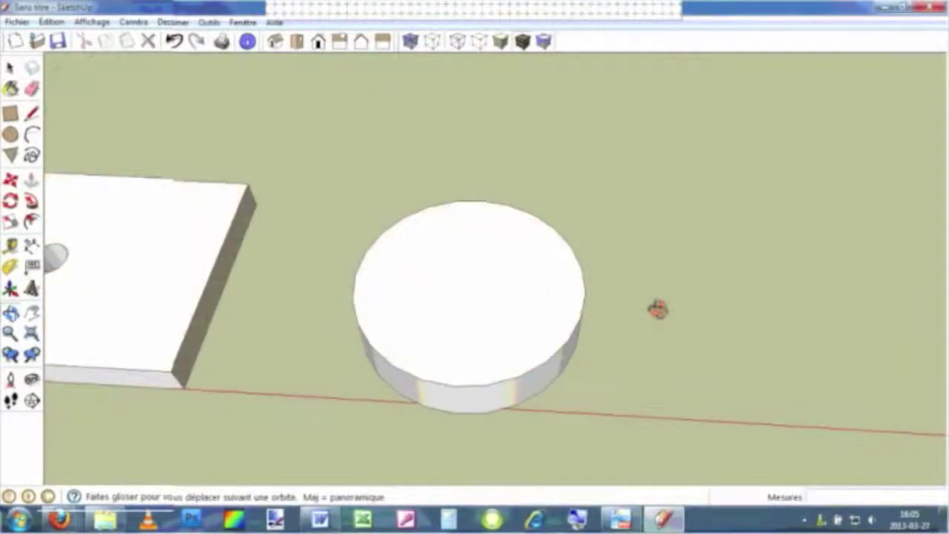
left_click(11, 135)
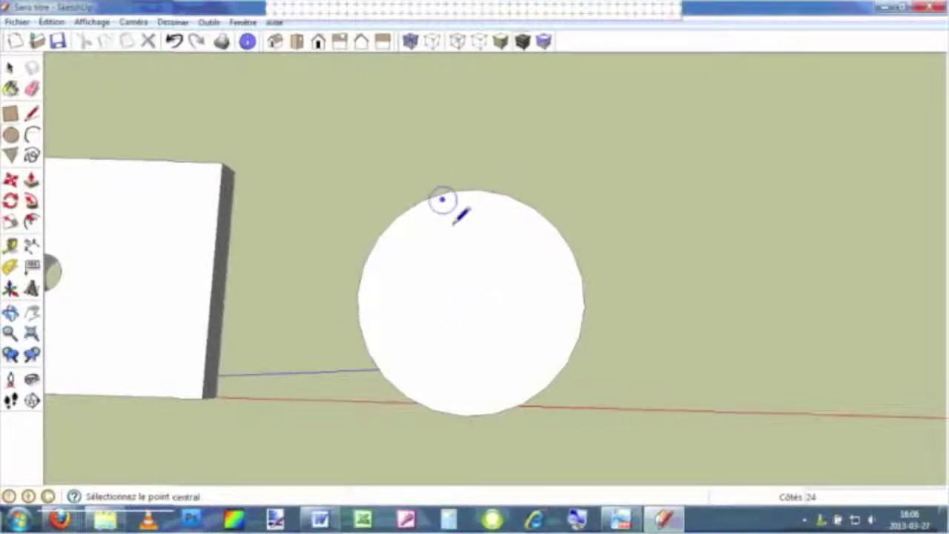
Draw a 1/4" circle at the disc centre and mark a guide point 1" above it
left_click(471, 300)
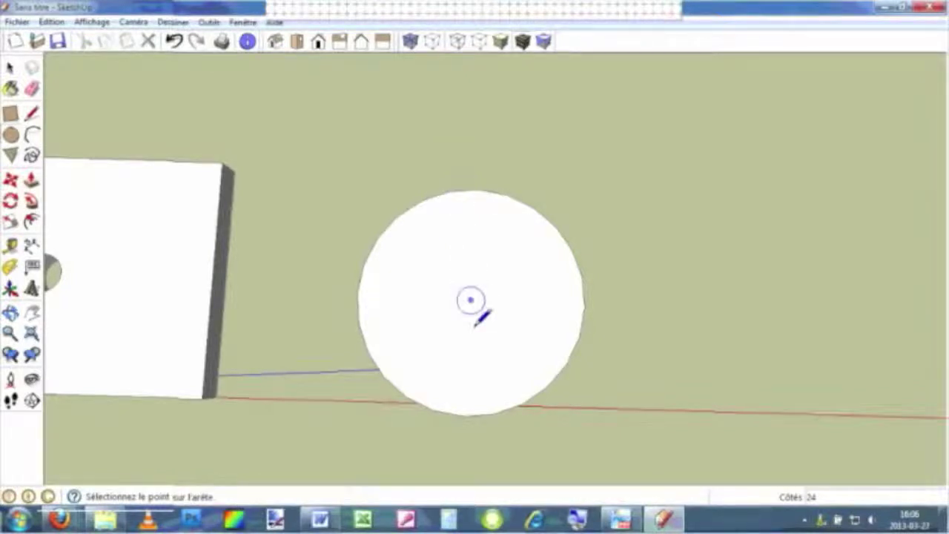
type("1/4\"")
left_click(507, 317)
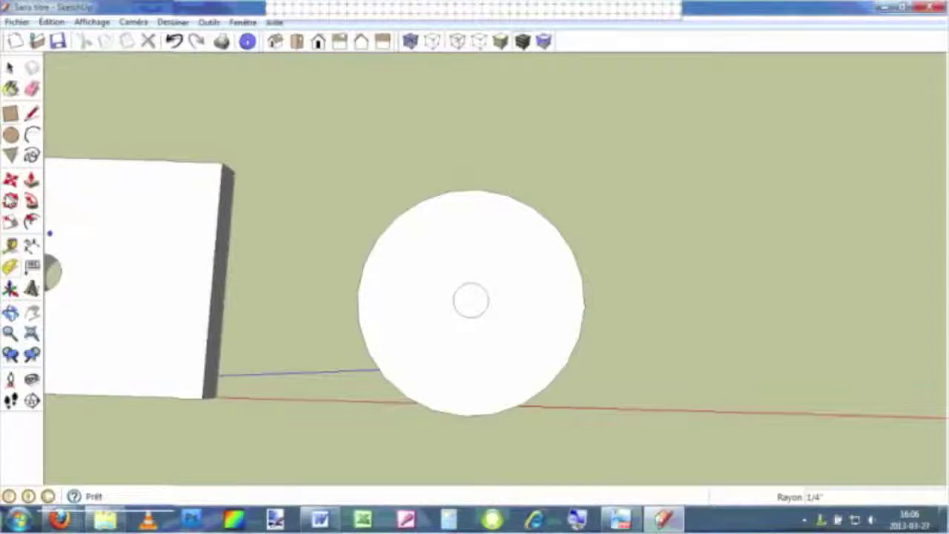
left_click(11, 267)
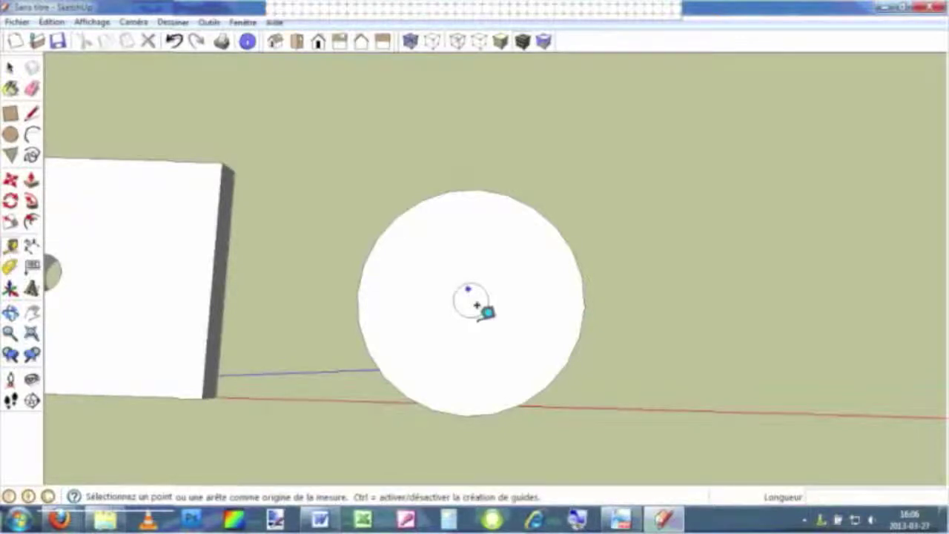
left_click(473, 301)
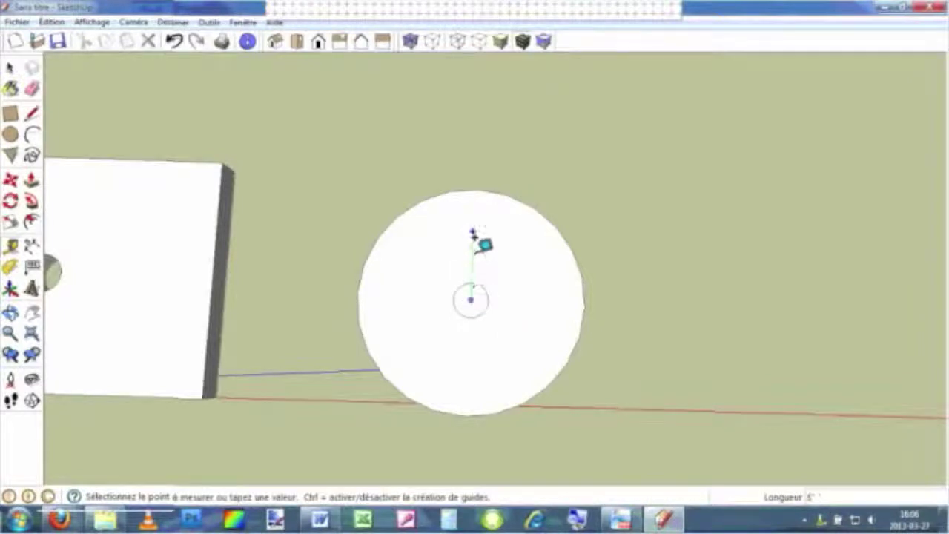
left_click(473, 233)
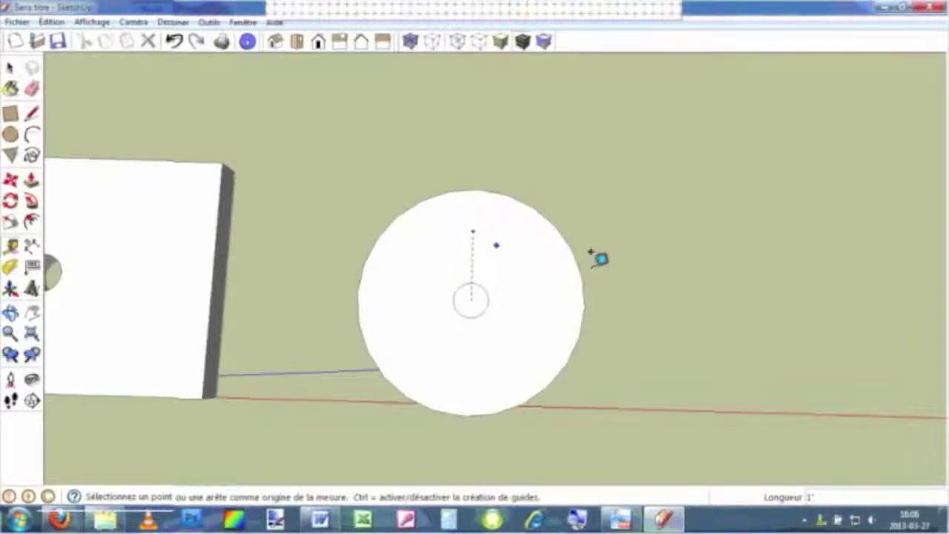
Draw a second 1/4"-radius circle centred on the guide point
left_click(11, 134)
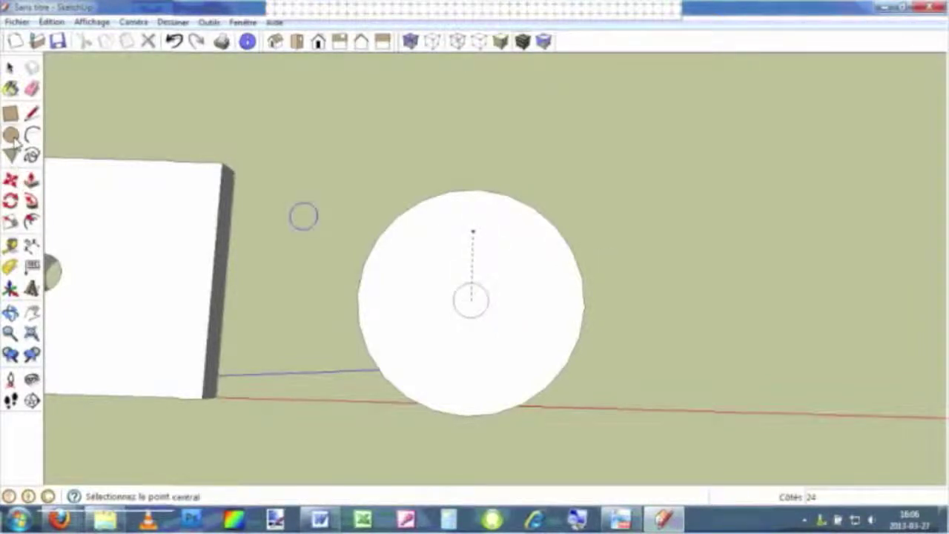
left_click(473, 232)
type("1/4")
key("Return")
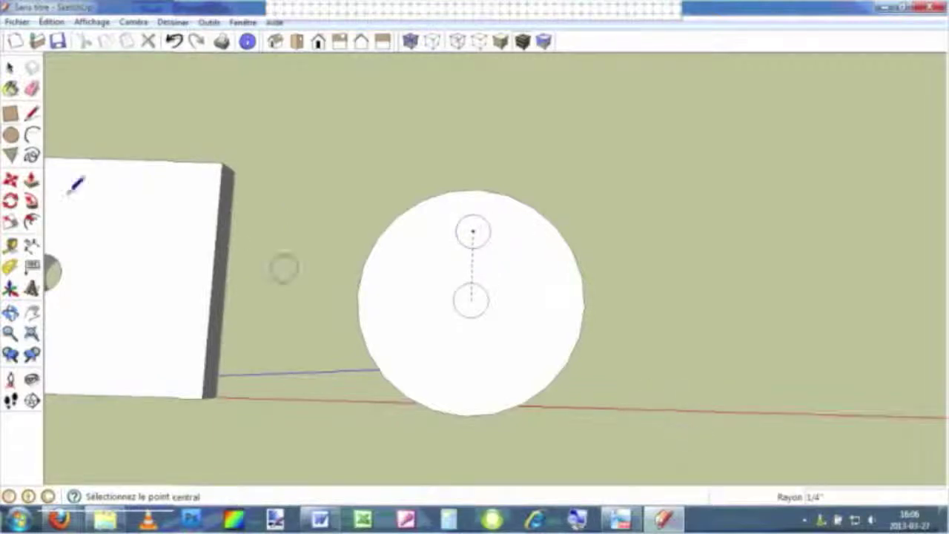
left_click(32, 89)
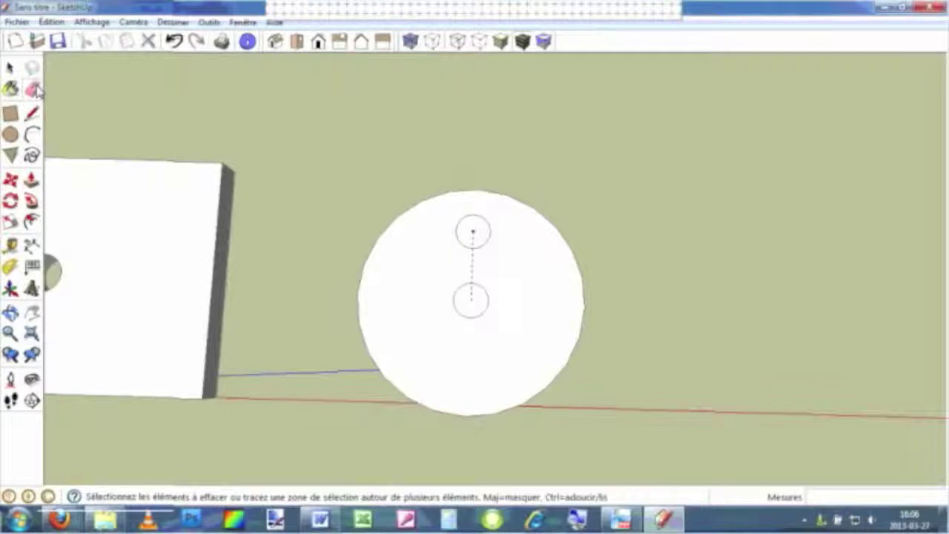
Erase the guide line and push both small circles down into the disc
left_click(474, 234)
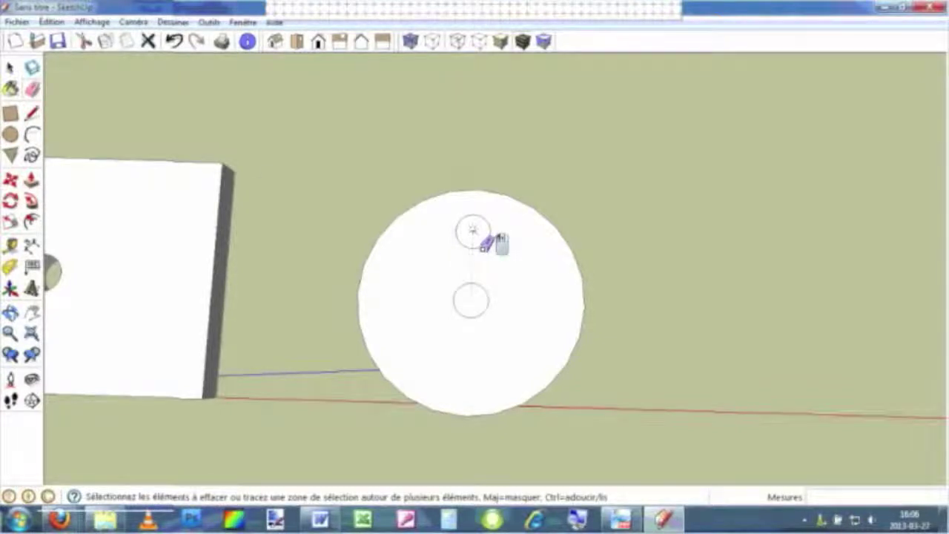
middle_click_drag(680, 403, 615, 238)
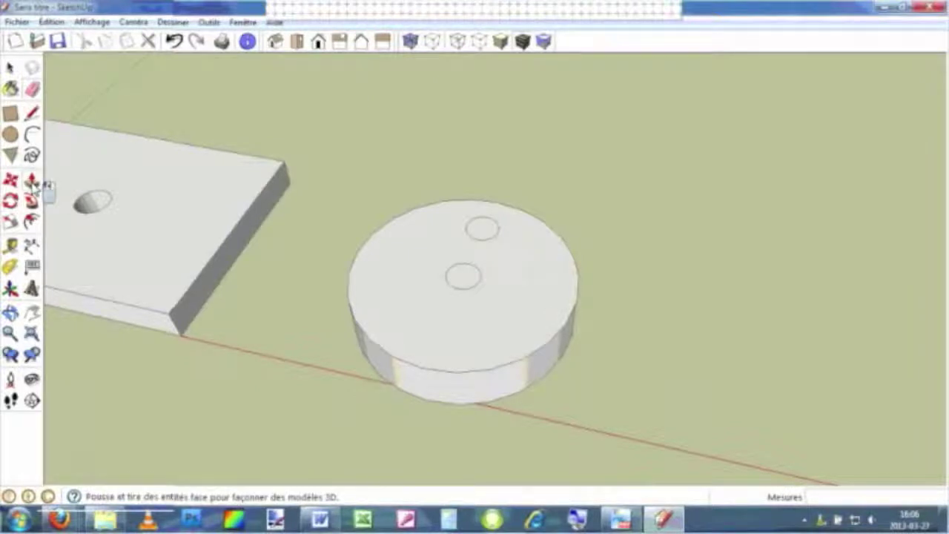
left_click(31, 180)
left_click(467, 284)
left_click(481, 314)
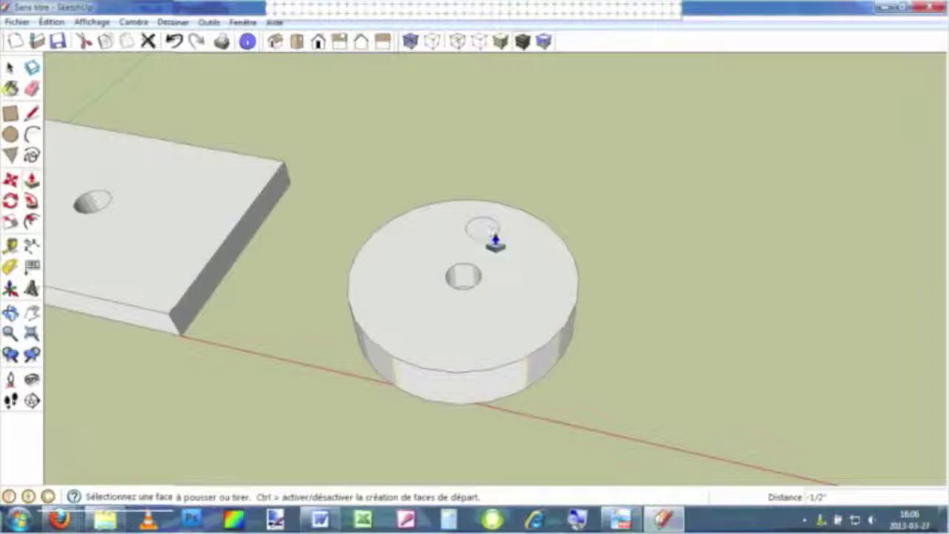
left_click(491, 237)
left_click(502, 270)
Orbit to the disc's underside and measure its thickness
mouse_move(601, 333)
middle_mouse_down()
mouse_move(624, 408)
mouse_move(611, 296)
mouse_move(547, 215)
mouse_move(495, 259)
mouse_move(529, 480)
middle_mouse_up()
middle_click_drag(460, 423, 613, 309)
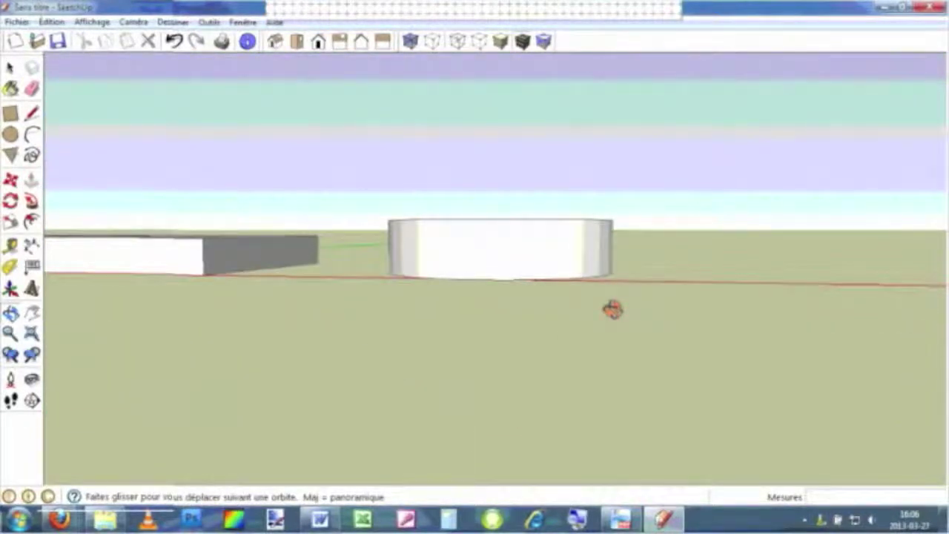
middle_click_drag(613, 309, 606, 441)
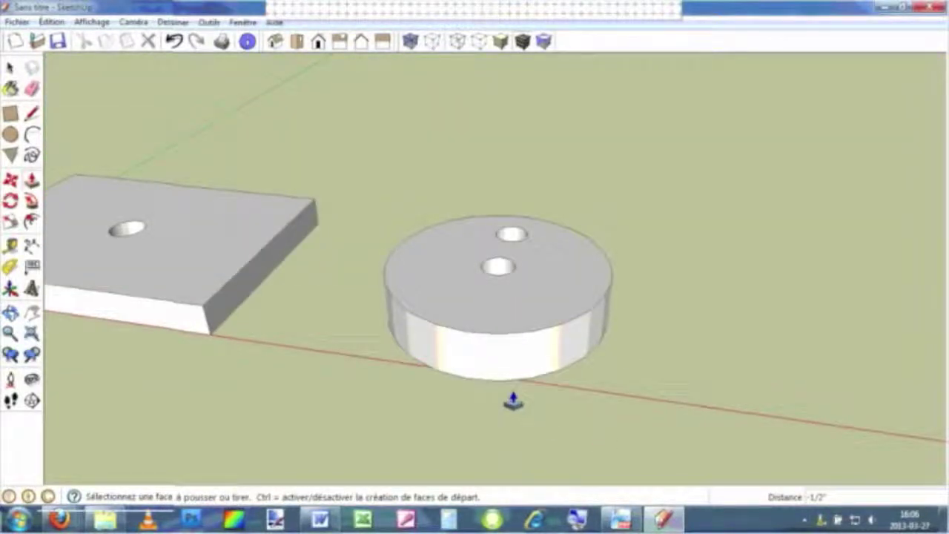
mouse_move(604, 460)
middle_mouse_down("shift")
mouse_move(611, 339)
mouse_move(509, 170)
middle_mouse_up("shift")
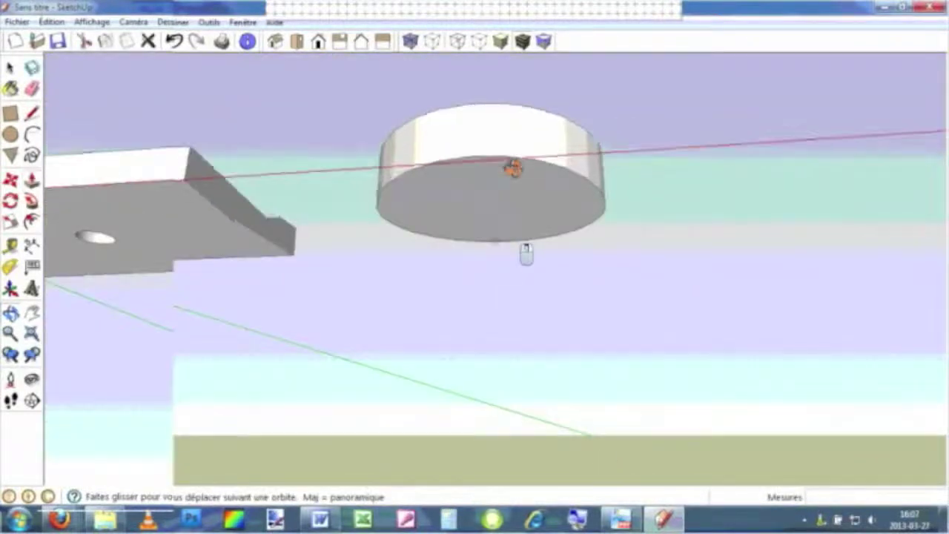
left_click(12, 245)
left_click(503, 105)
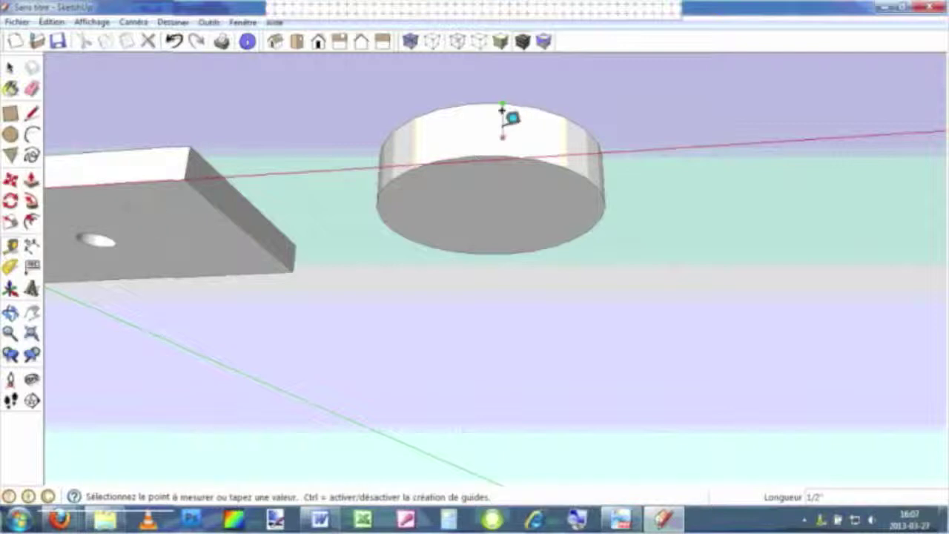
left_click(509, 157)
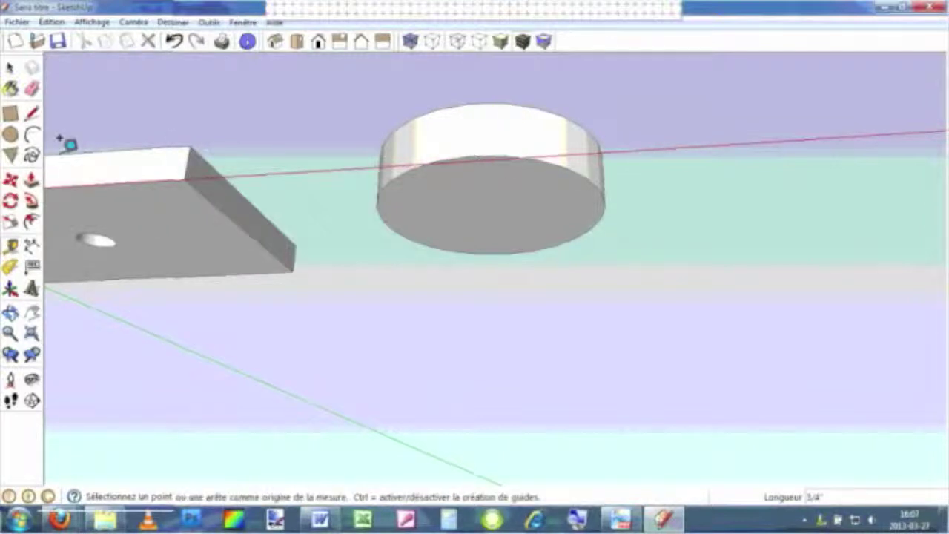
Push the disc's bottom face up by 1/4" and orbit to face the underside
left_click(32, 181)
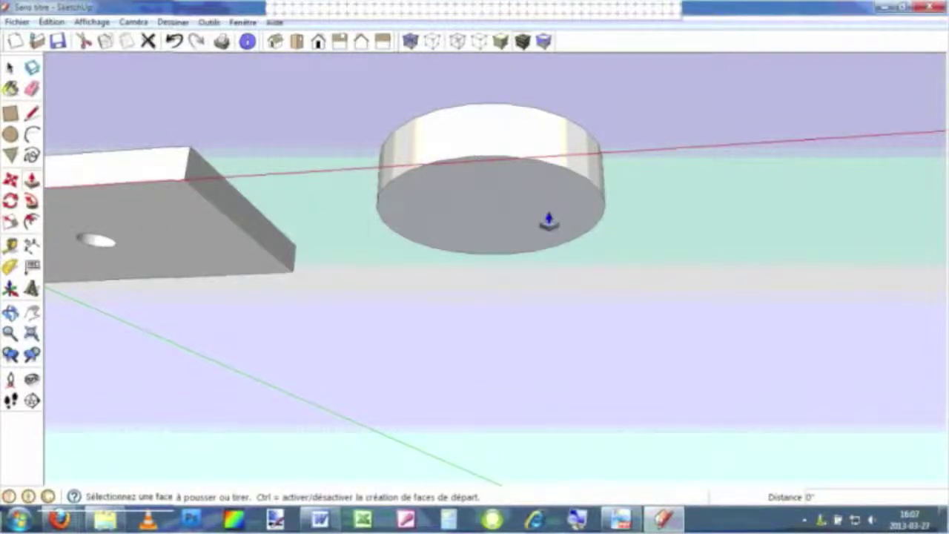
left_click(547, 220)
left_click(553, 209)
mouse_move(653, 282)
middle_mouse_down()
mouse_move(681, 297)
mouse_move(642, 165)
middle_mouse_up()
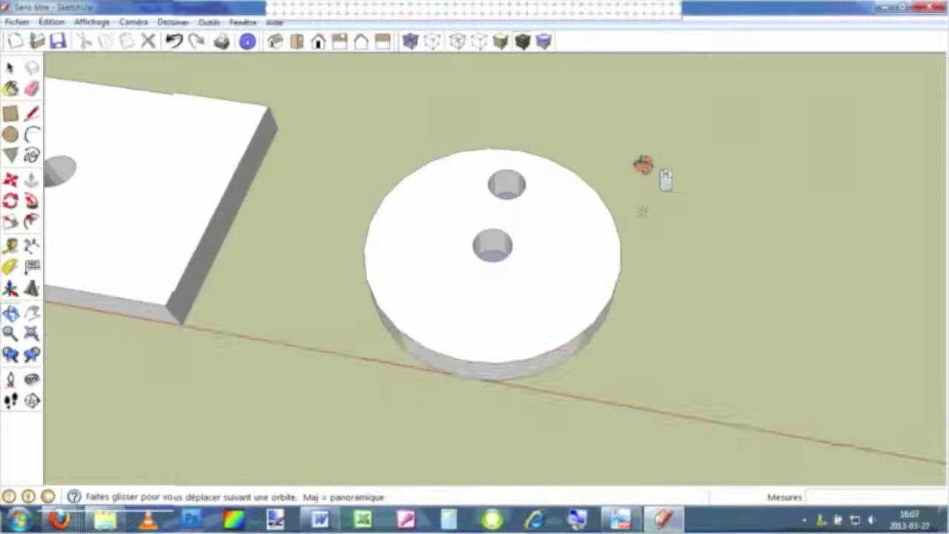
middle_click_drag(442, 478, 451, 97)
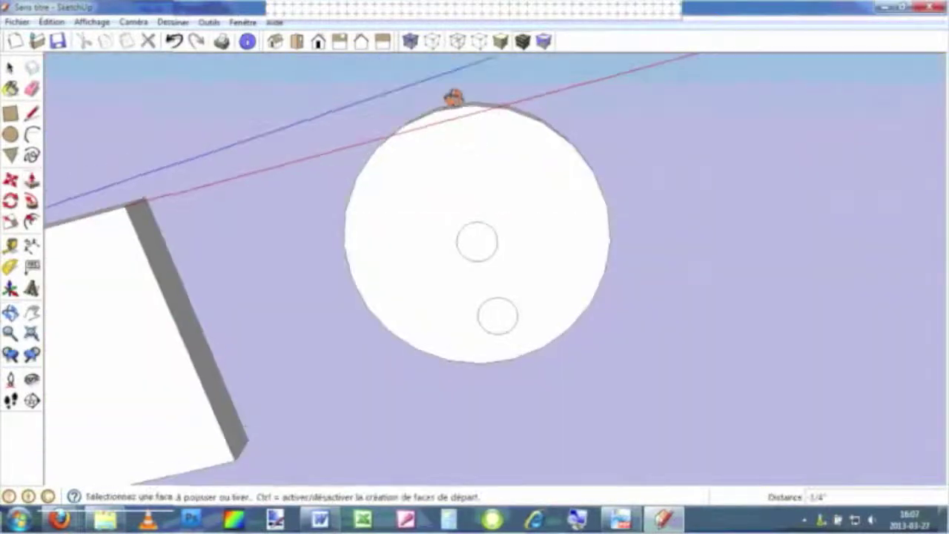
Delete the two small circle faces underneath to open both through-holes
left_click(11, 68)
left_click(476, 263)
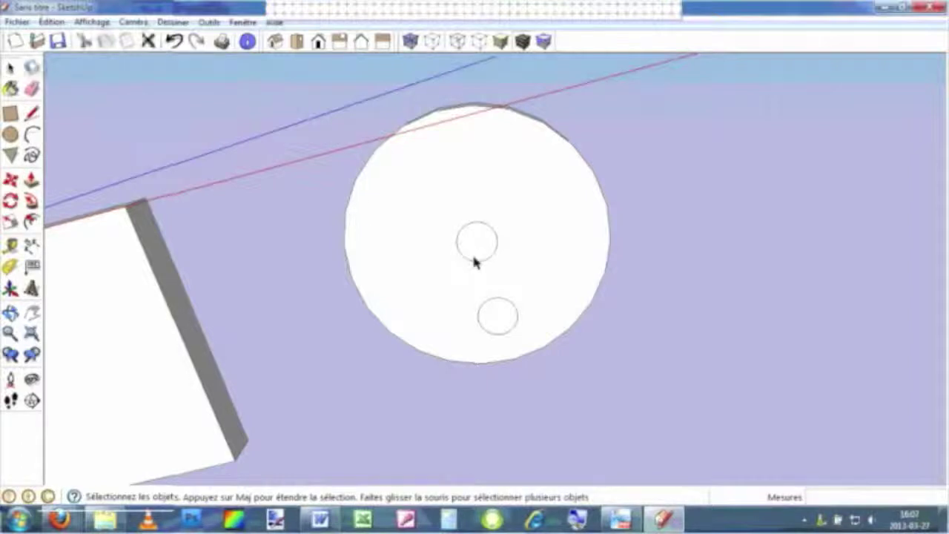
key("Delete")
left_click(506, 326)
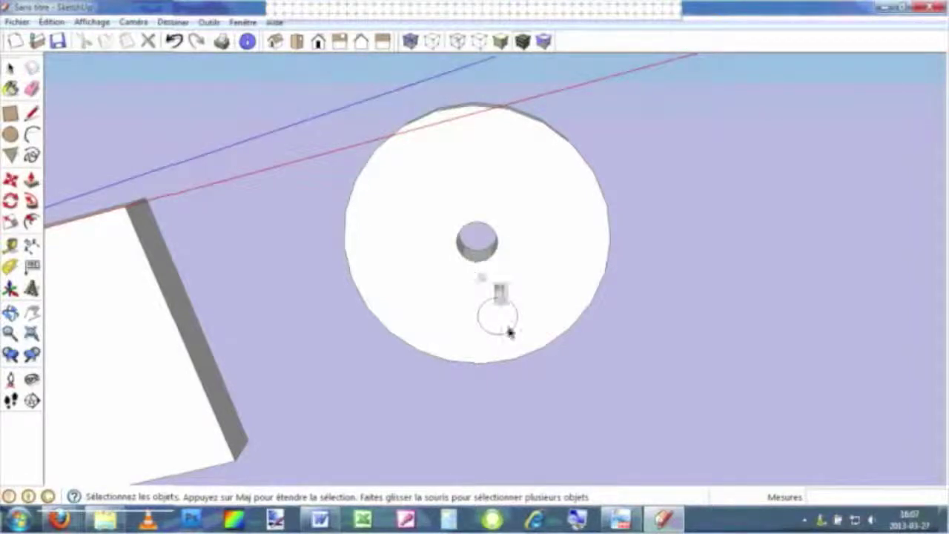
key("Delete")
mouse_move(636, 159)
middle_mouse_down()
mouse_move(660, 303)
mouse_move(646, 329)
mouse_move(575, 385)
middle_mouse_up()
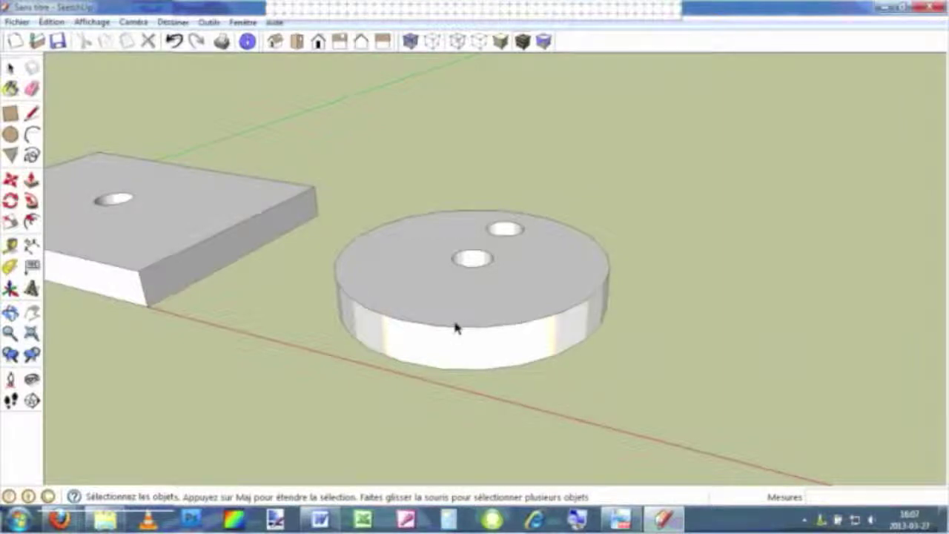
middle_click_drag(282, 398, 370, 362)
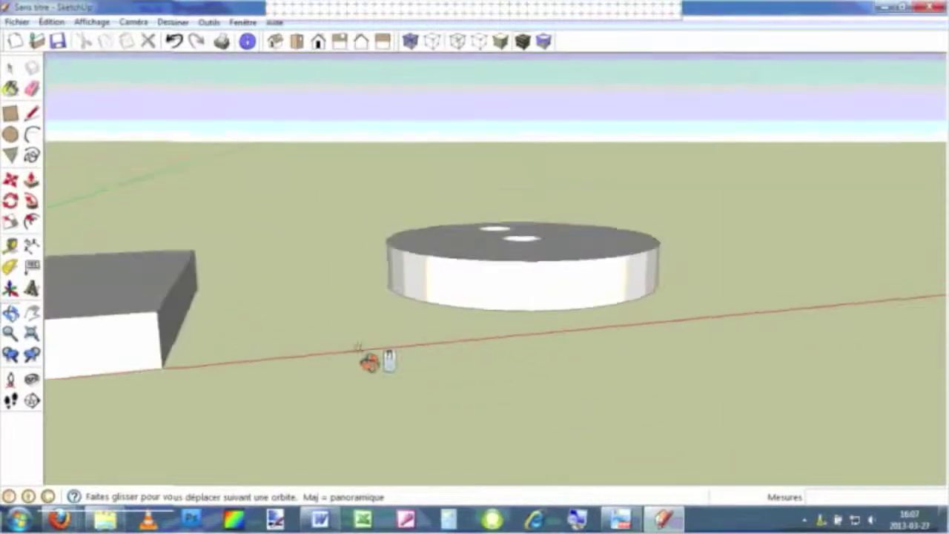
scroll(364, 362, "down", 2)
scroll(365, 363, "down", 2)
middle_click_drag(290, 392, 269, 434)
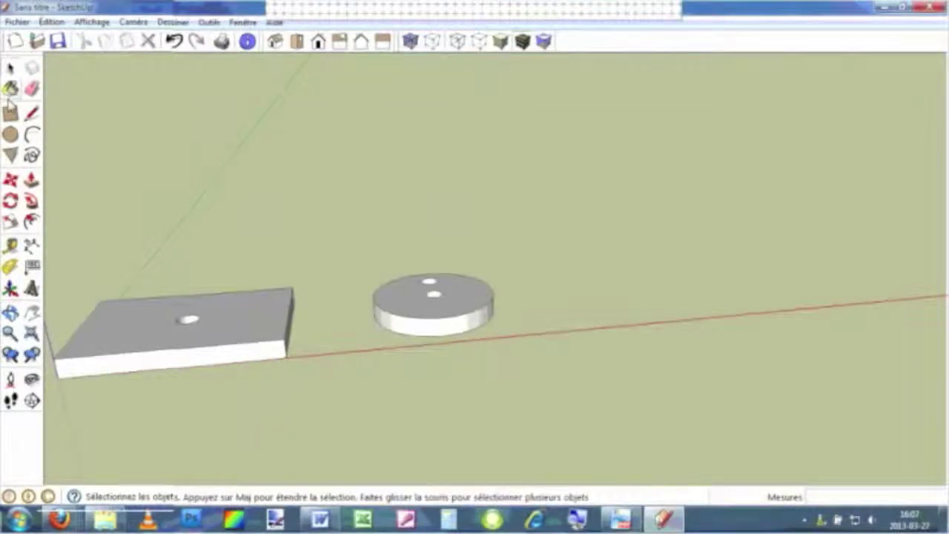
left_click(471, 330)
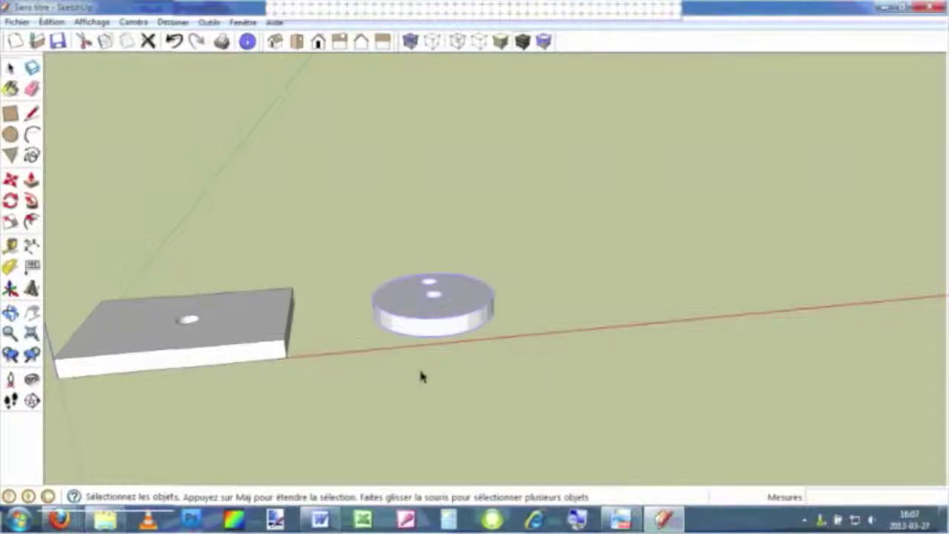
left_click(10, 182)
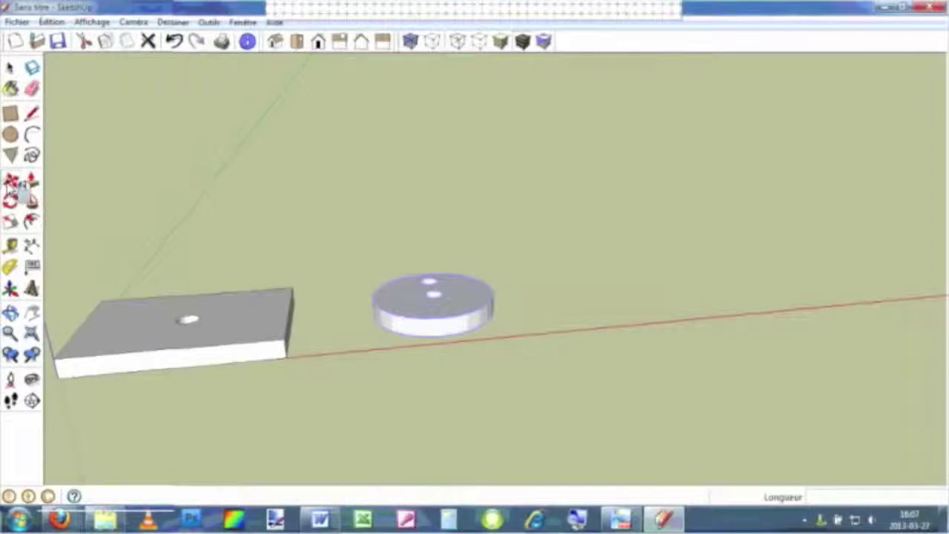
left_click(459, 351)
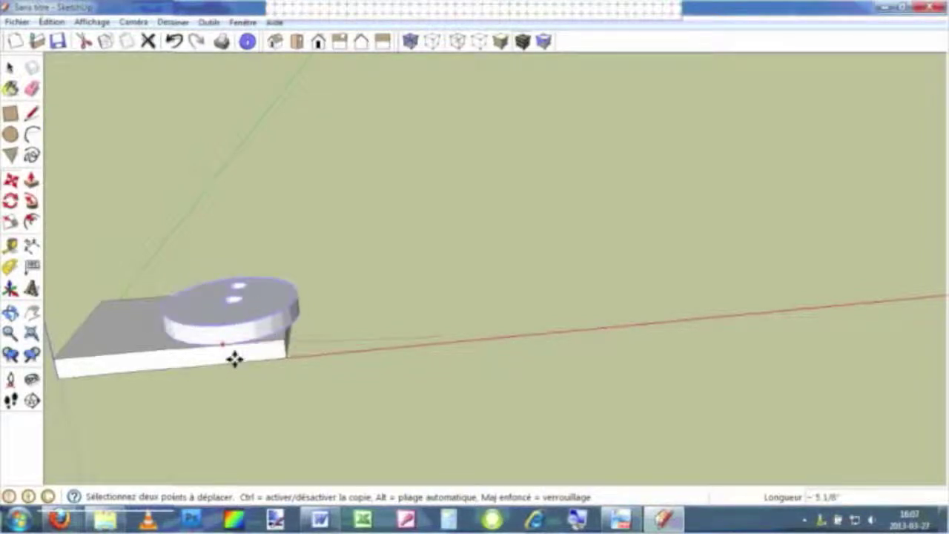
middle_click_drag(212, 403, 427, 321)
key("space")
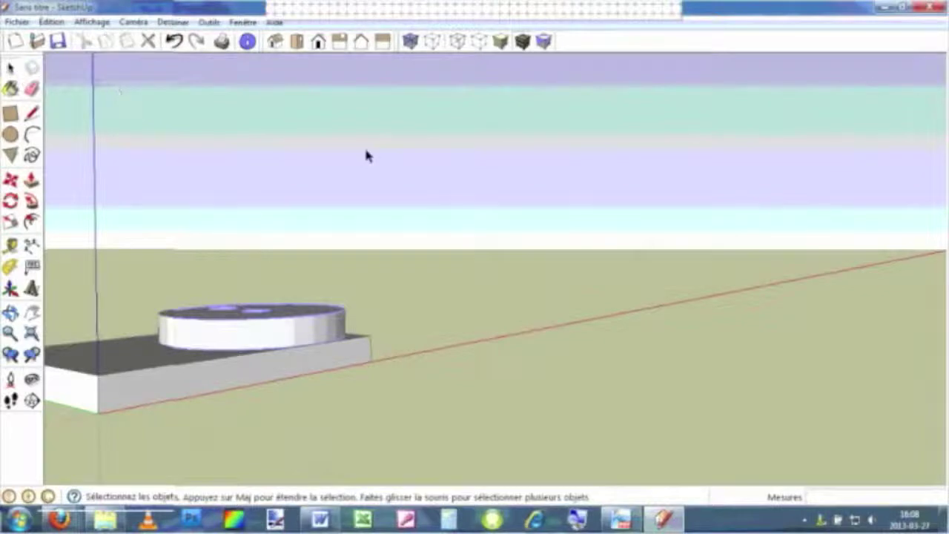
left_click(364, 146)
middle_click_drag(530, 228, 278, 309)
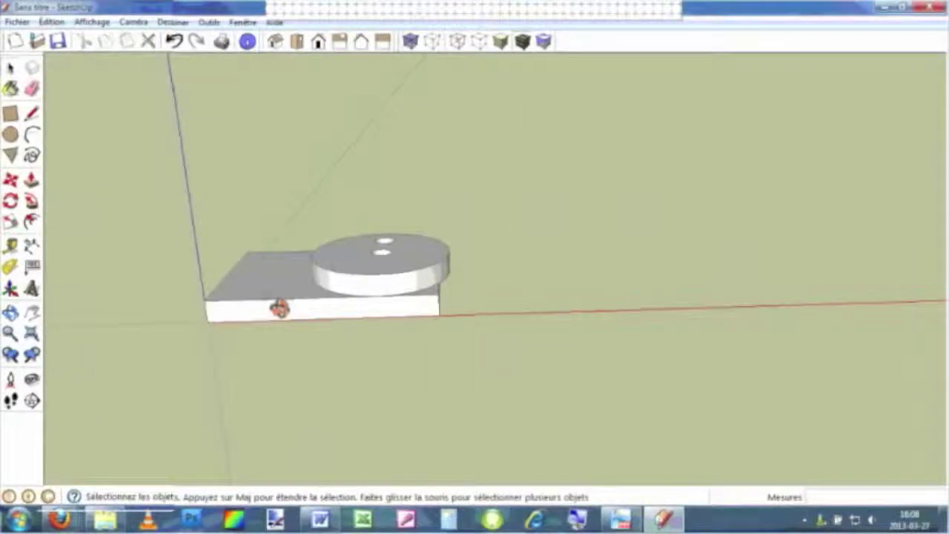
left_click(435, 296)
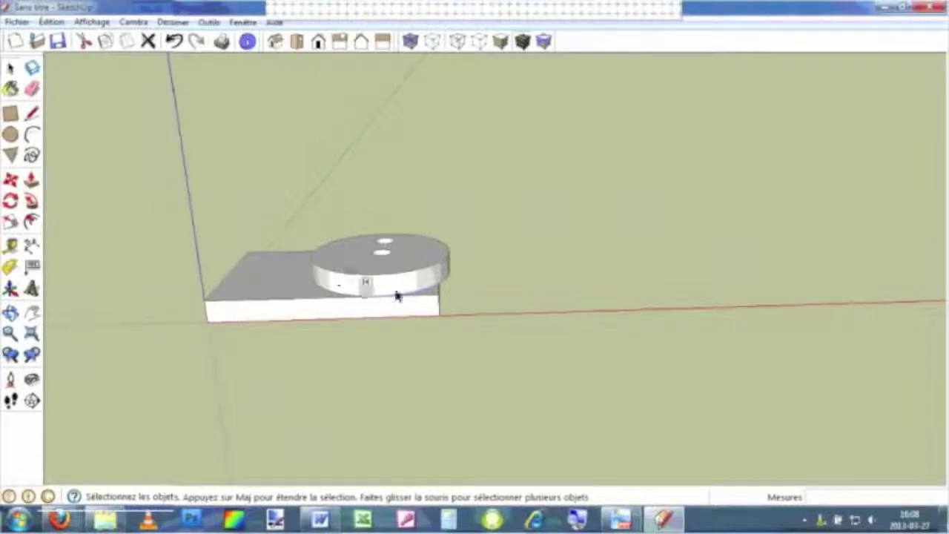
left_click(11, 178)
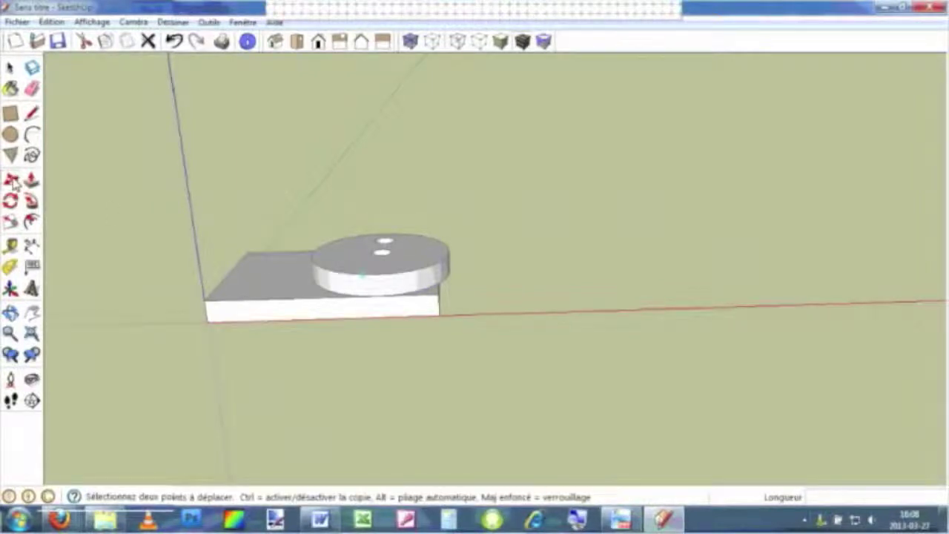
left_click(466, 297)
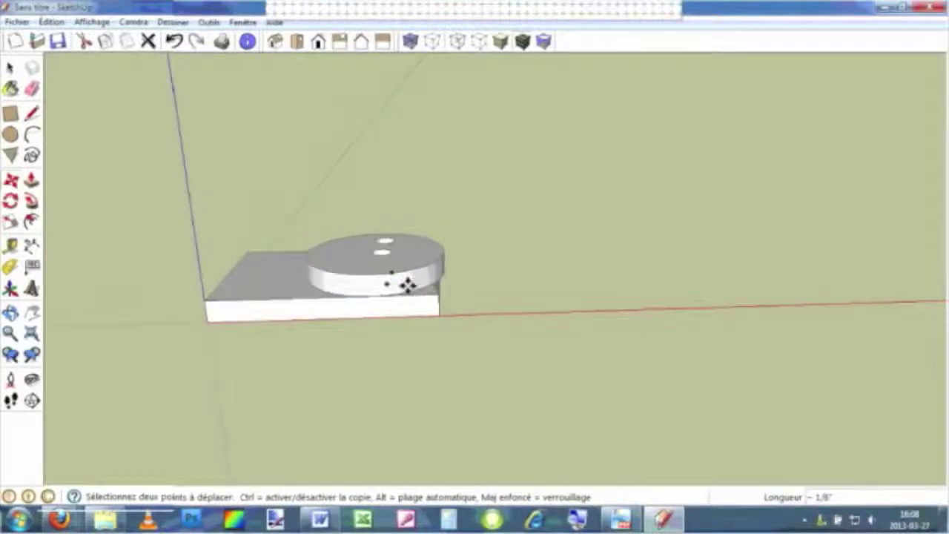
left_click(393, 291)
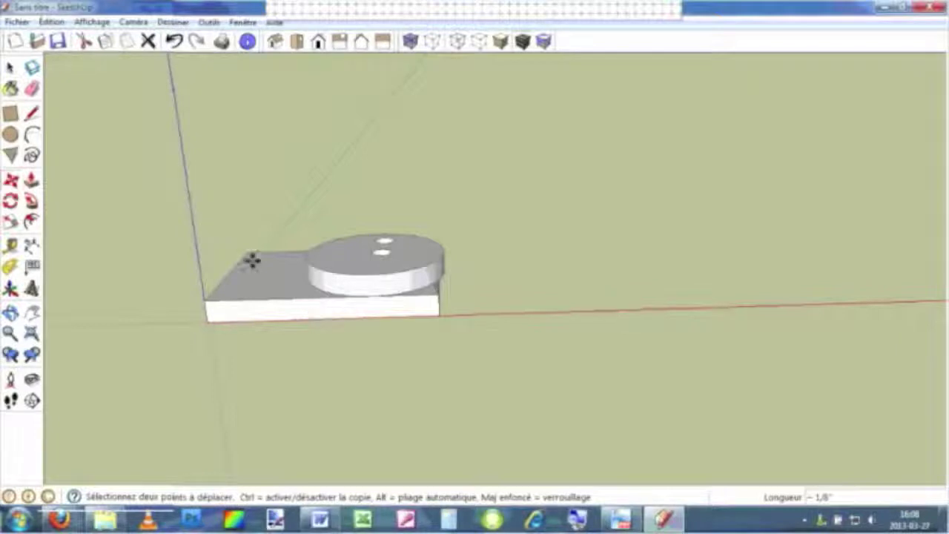
left_click(175, 43)
middle_click_drag(814, 241, 777, 403)
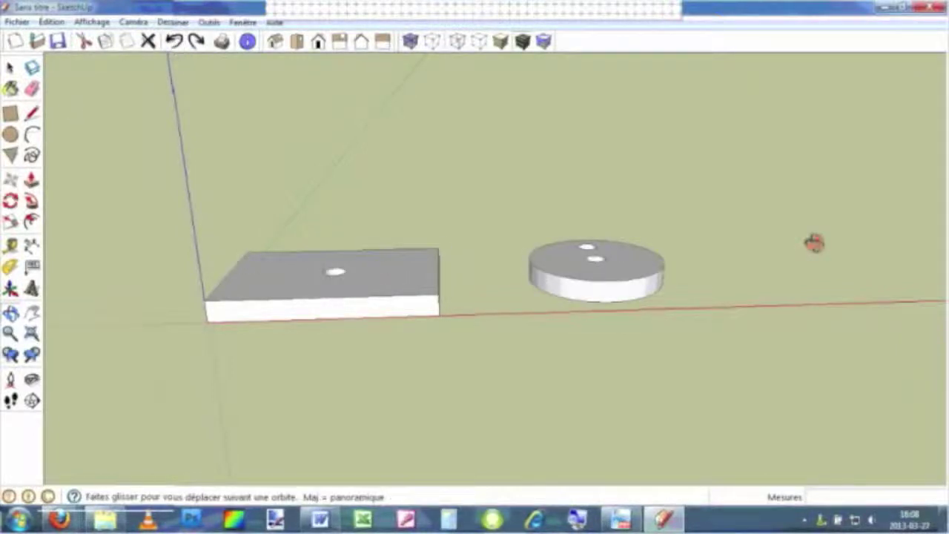
Select the whole two-hole disc and make it a group with Créer groupe
left_click(10, 68)
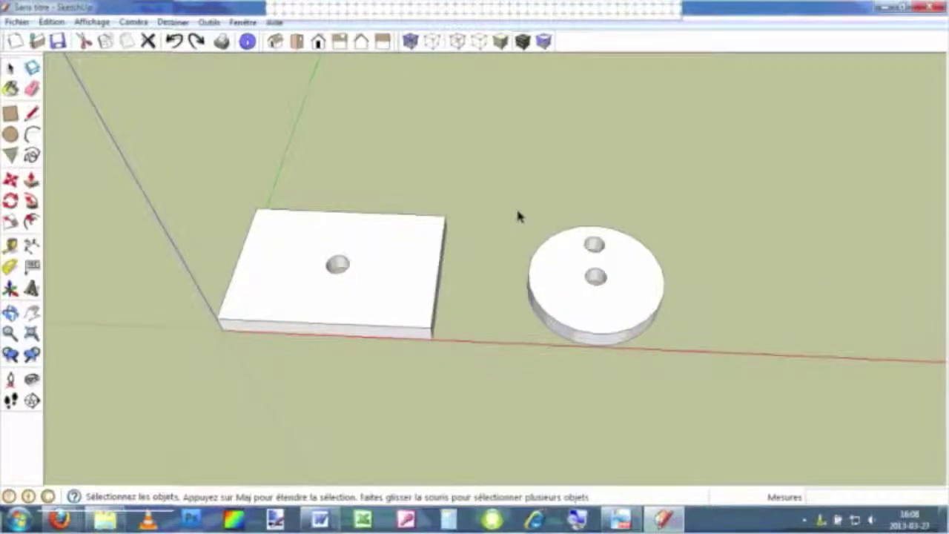
triple_click(581, 299)
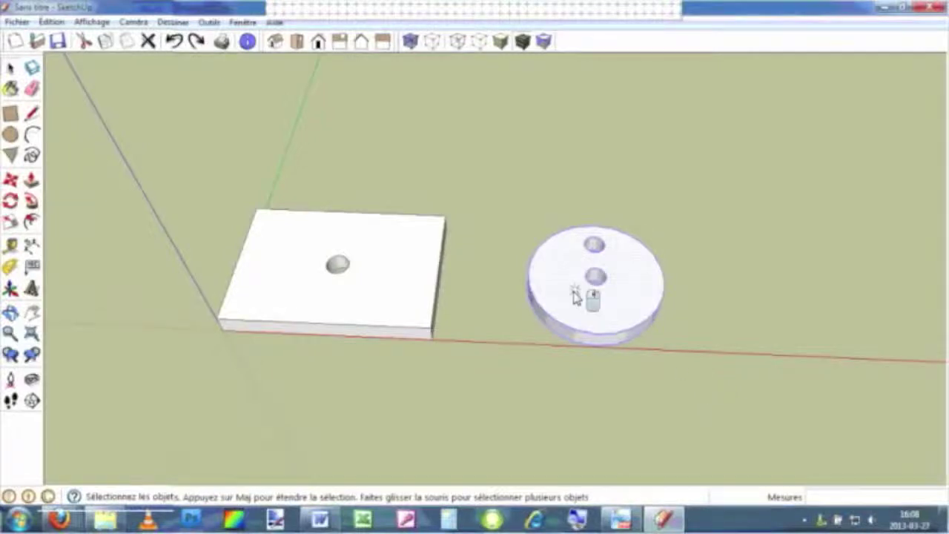
right_click(580, 300)
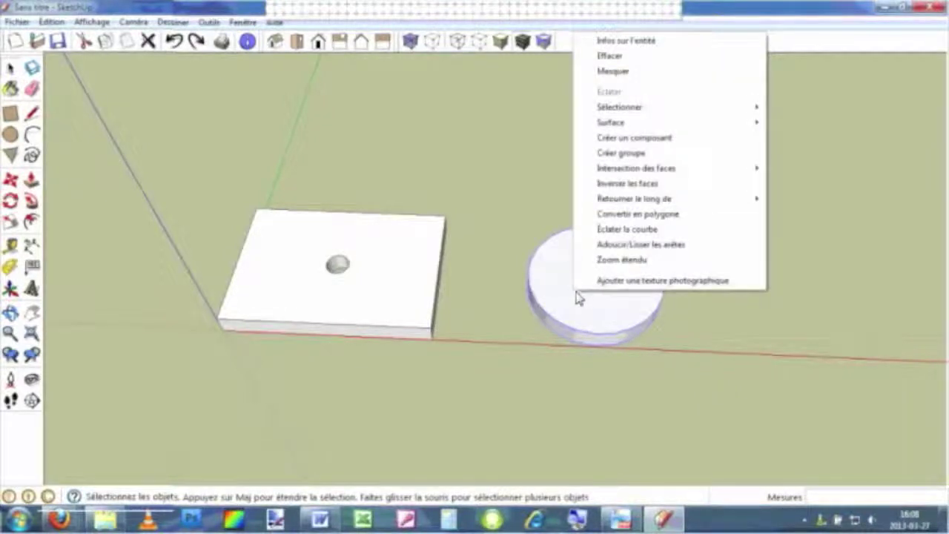
left_click(622, 156)
left_click(625, 167)
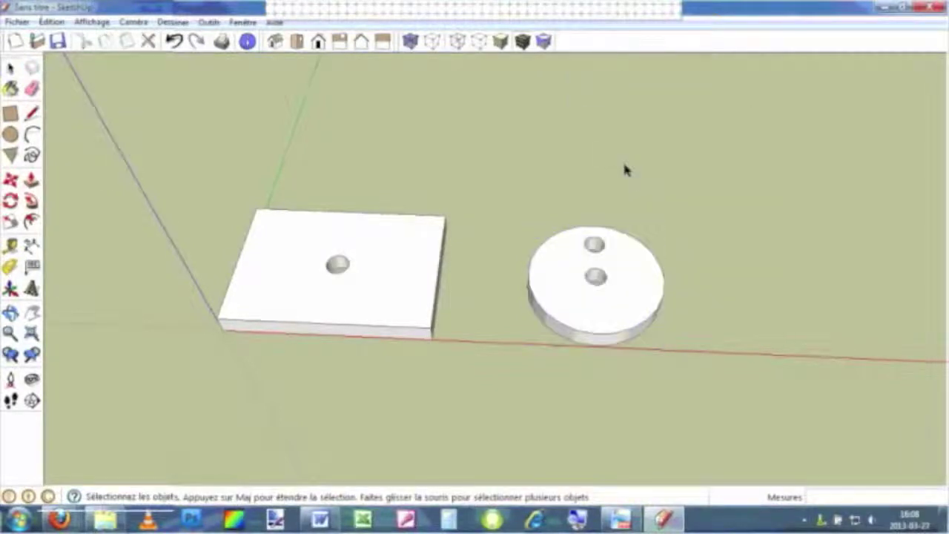
left_click(586, 315)
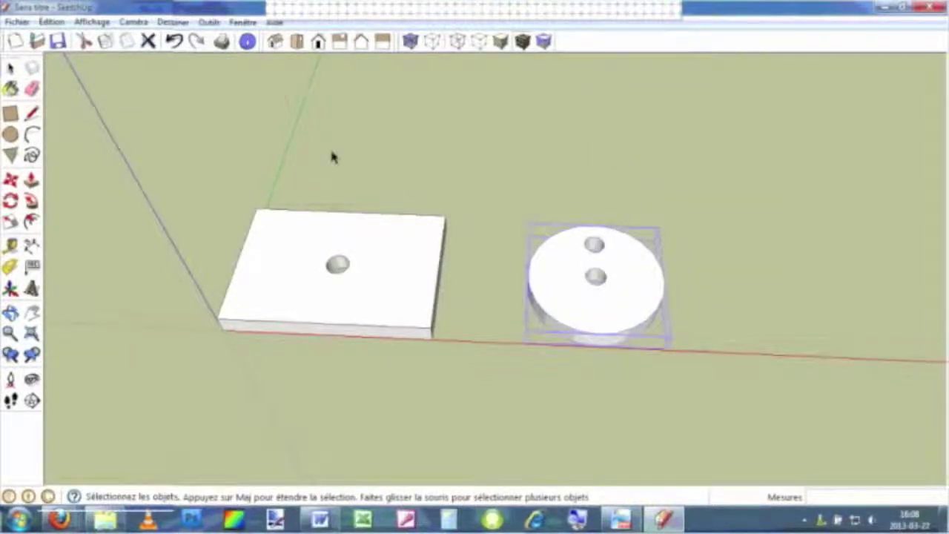
Make the holed slab its own separate group with Créer groupe
left_click(353, 325)
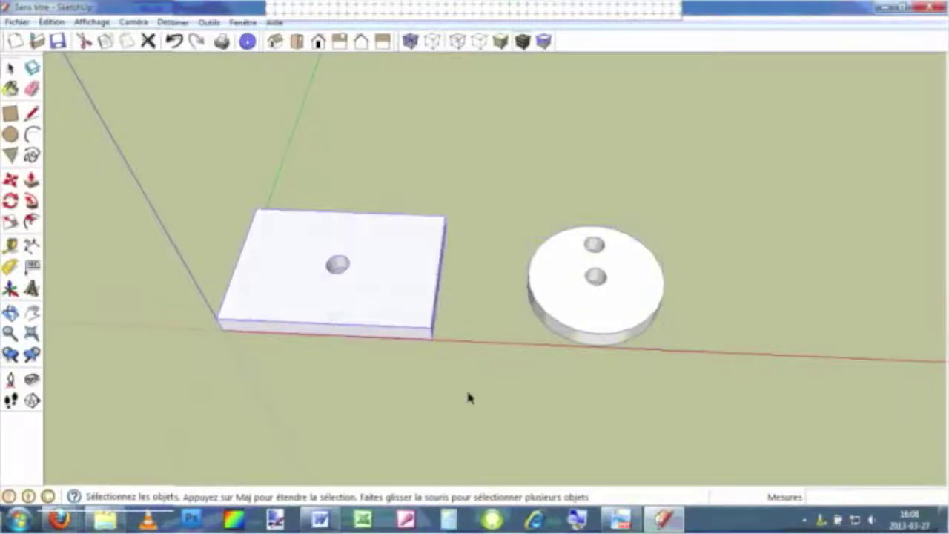
right_click(384, 267)
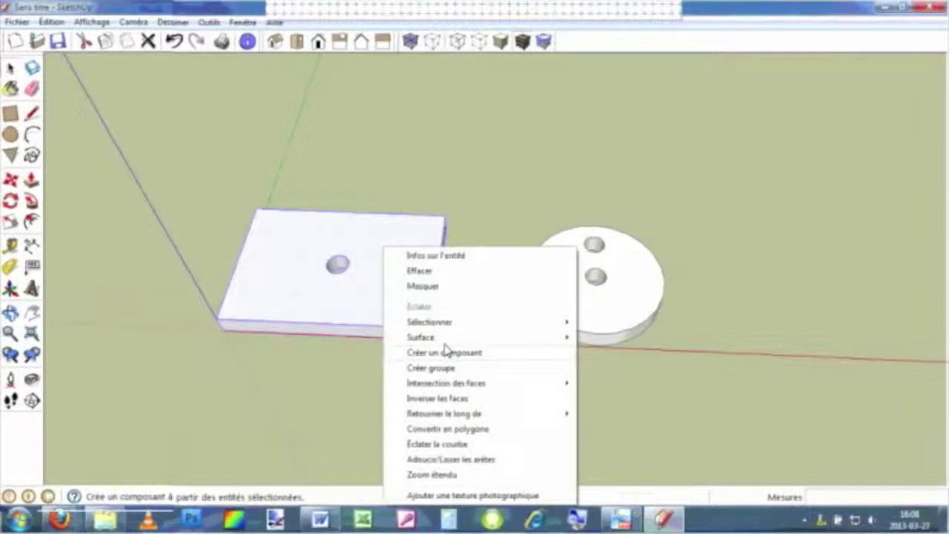
left_click(445, 369)
mouse_move(542, 381)
middle_mouse_down()
mouse_move(543, 223)
mouse_move(588, 297)
middle_mouse_up()
left_click(589, 297)
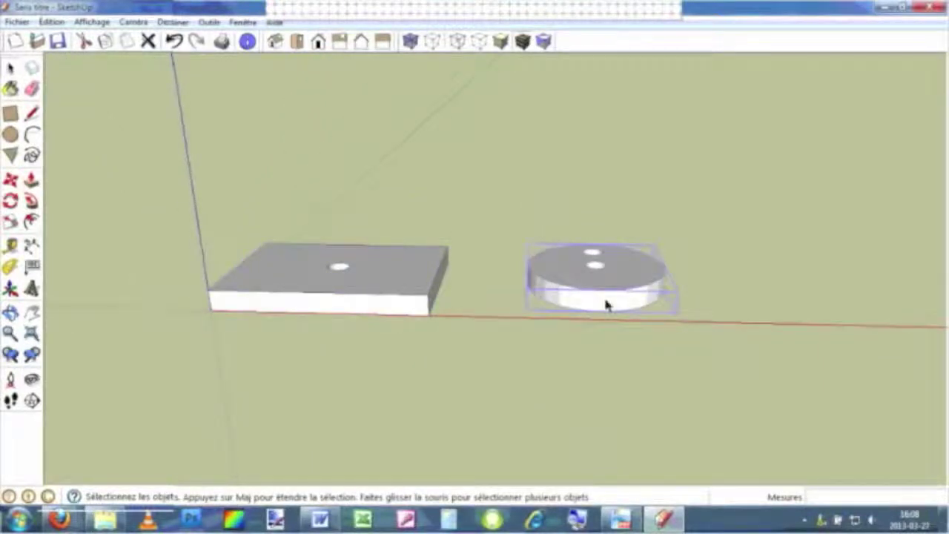
Move the disc group onto the slab and back to its right, then cancel the last move
left_click(12, 181)
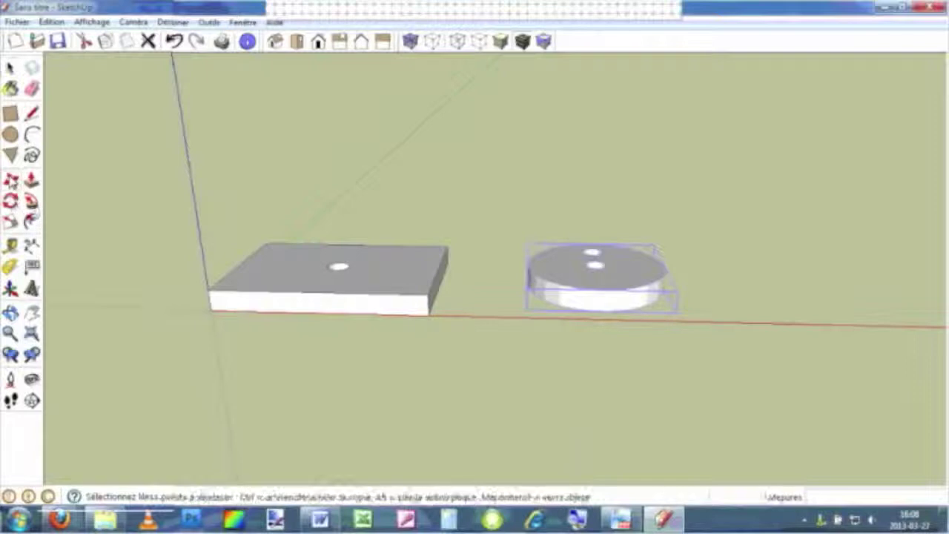
left_click(556, 301)
left_click(397, 305)
mouse_move(368, 308)
middle_mouse_down()
mouse_move(568, 253)
mouse_move(587, 303)
mouse_move(560, 254)
middle_mouse_up()
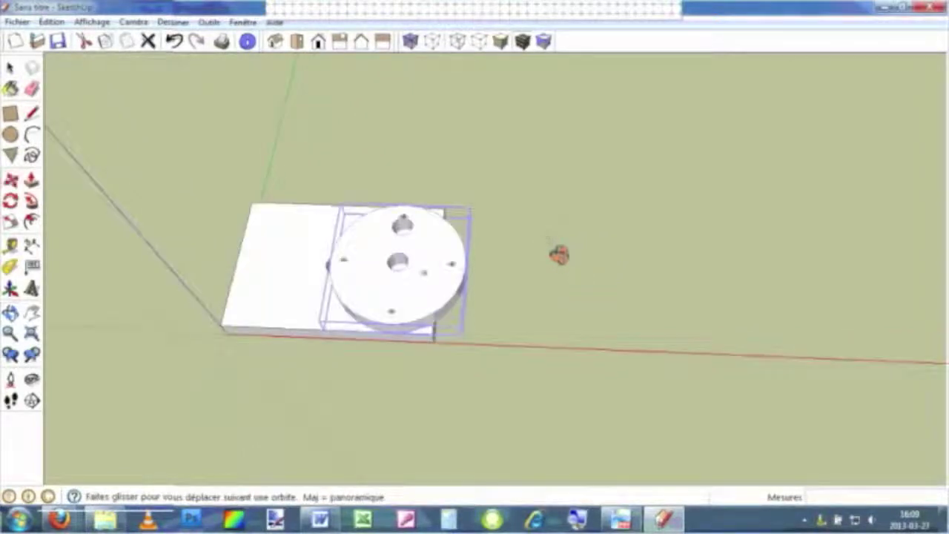
left_click(422, 292)
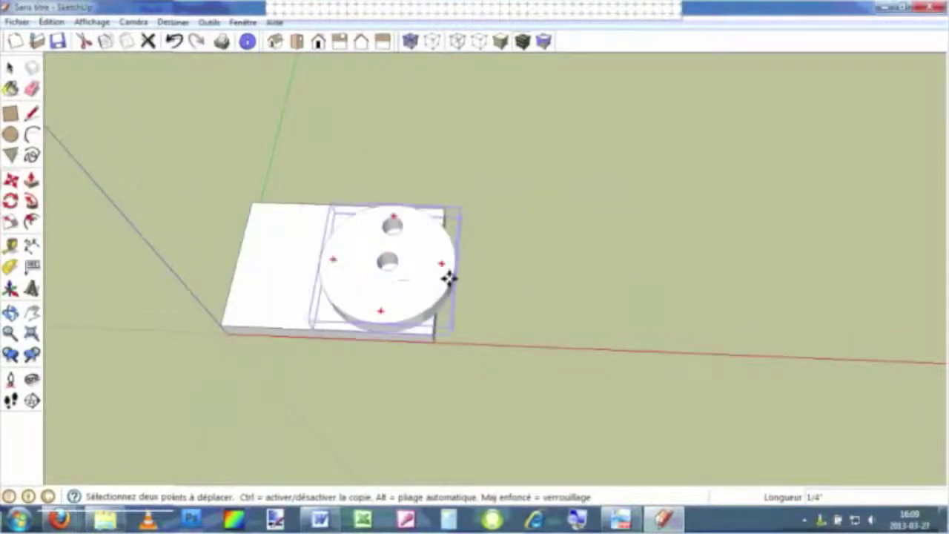
left_click(633, 271)
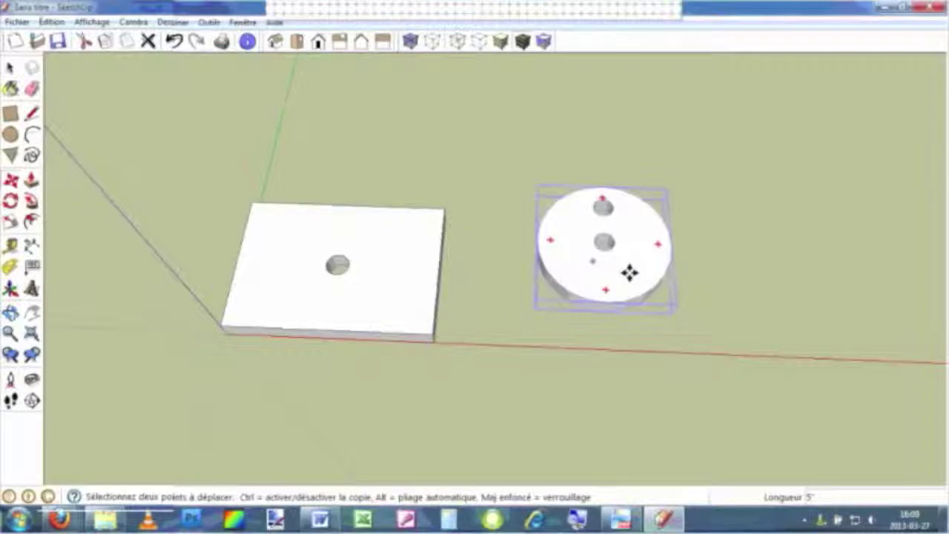
left_click(603, 271)
key("Escape")
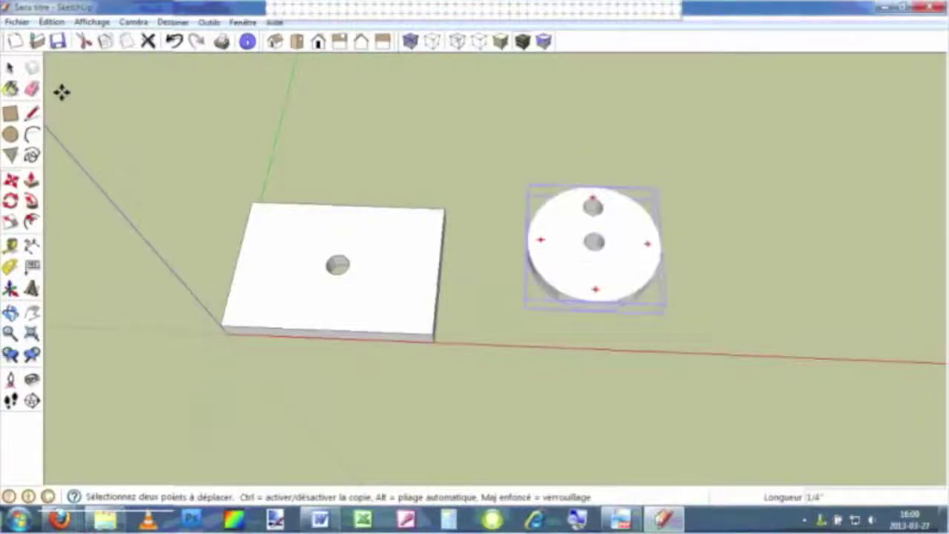
Open the disc group for editing, exit it again, and tilt the view toward eye level
left_click(10, 67)
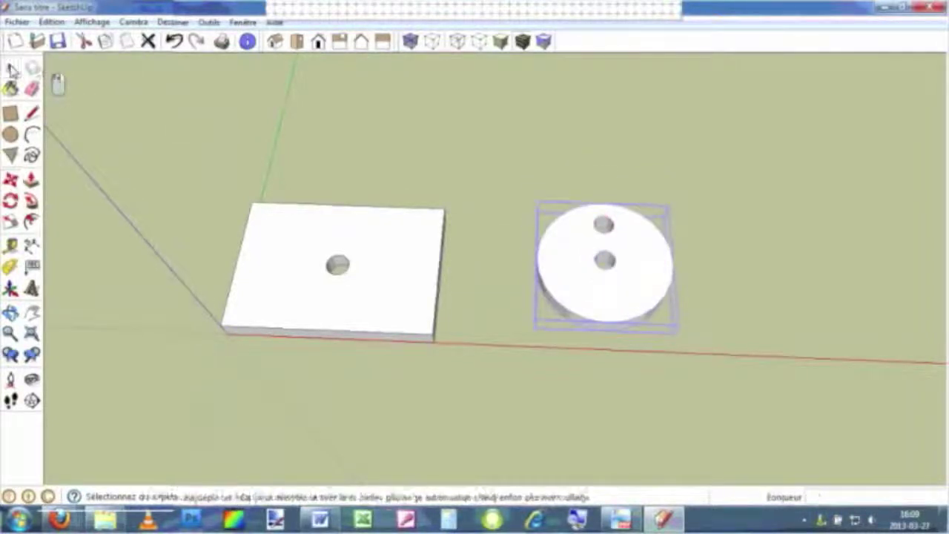
double_click(596, 303)
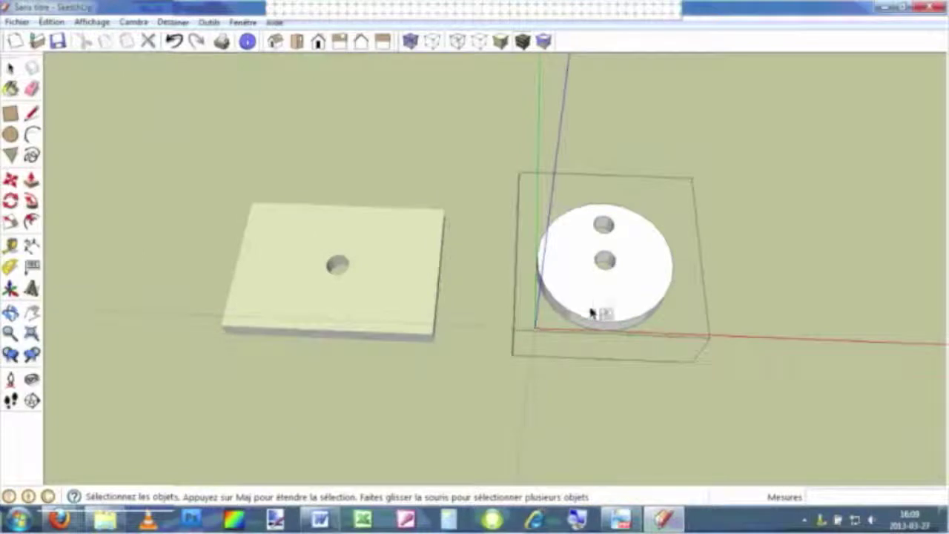
scroll(596, 304, "up", 2)
scroll(596, 304, "up", 1)
scroll(598, 302, "up", 2)
scroll(598, 302, "up", 2)
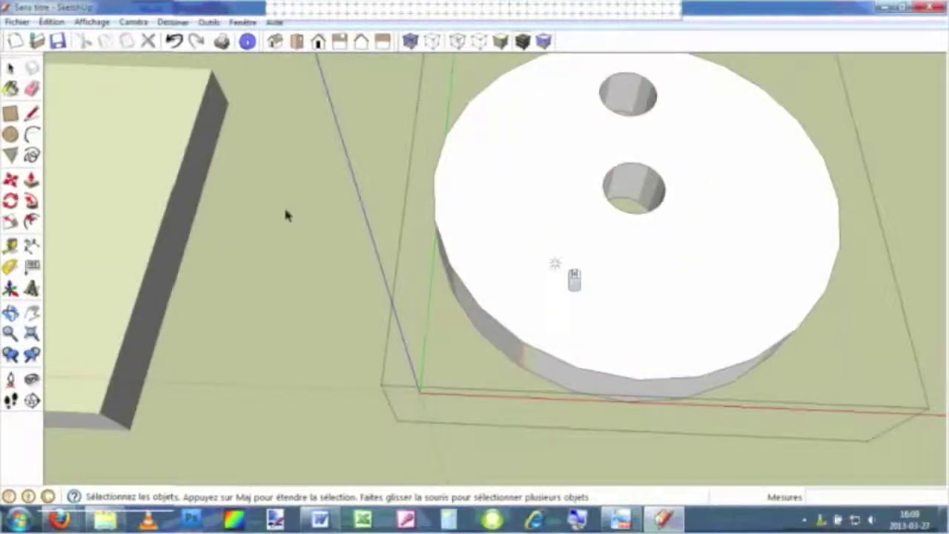
left_click(335, 244)
scroll(348, 255, "down", 3)
scroll(375, 273, "down", 2)
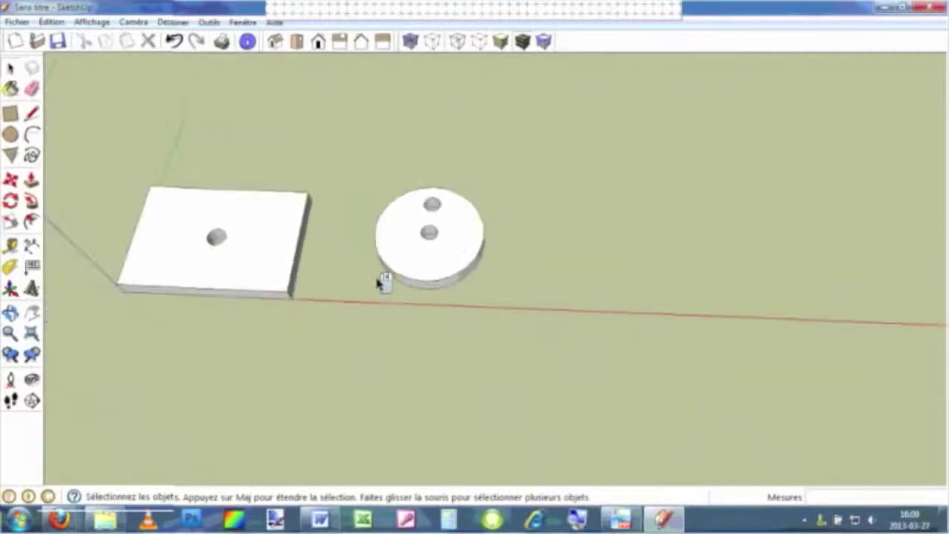
mouse_move(381, 279)
middle_mouse_down()
mouse_move(528, 224)
mouse_move(435, 215)
middle_mouse_up()
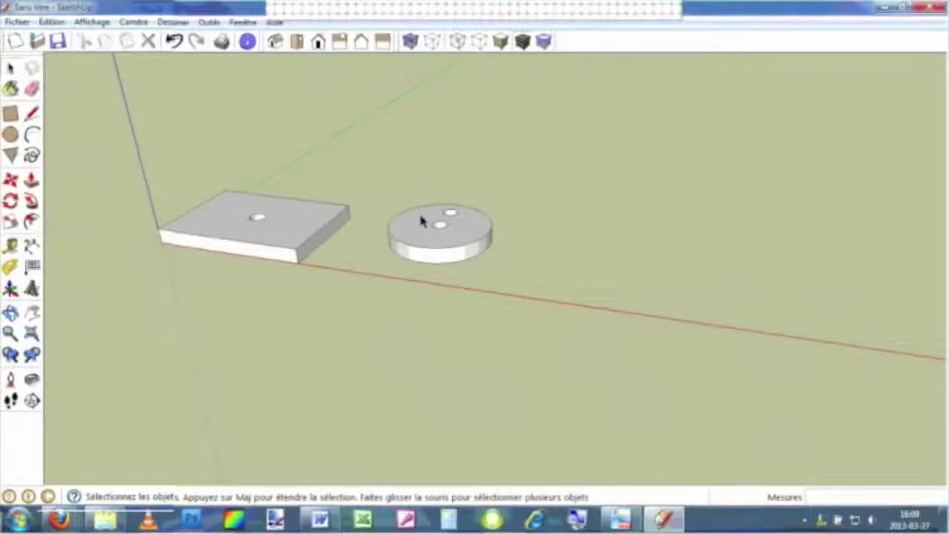
middle_click_drag(599, 357, 655, 291)
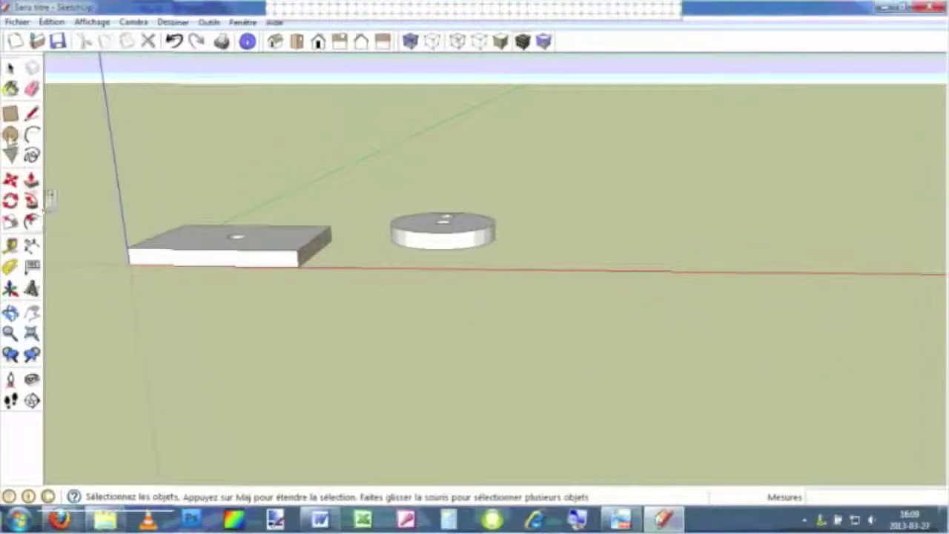
From a low view, draw an upright circle of 1/4" radius near the origin
key("c")
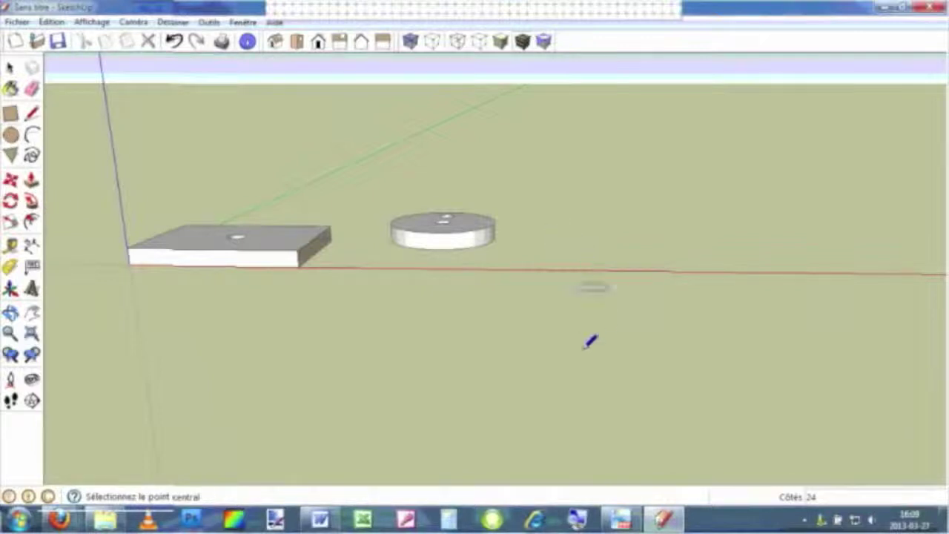
middle_click_drag(589, 339, 604, 292)
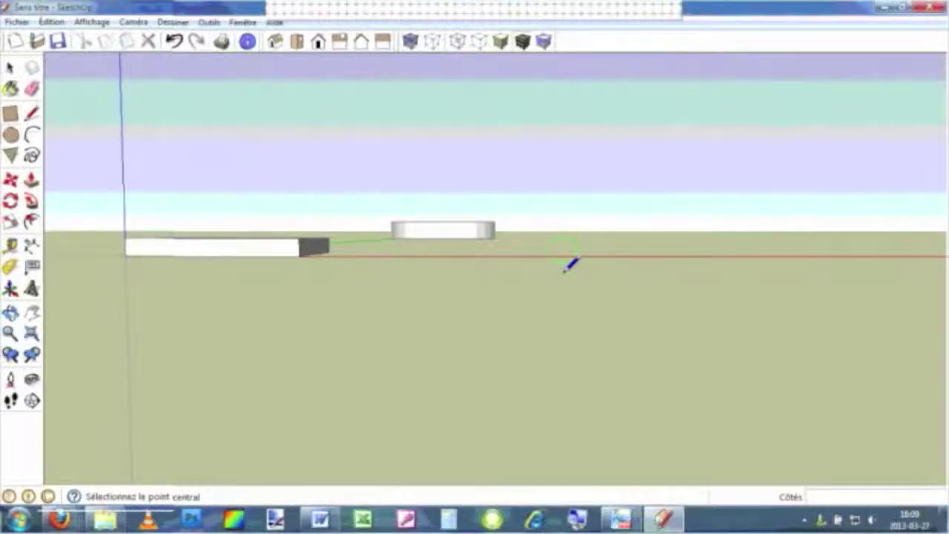
left_click(555, 261)
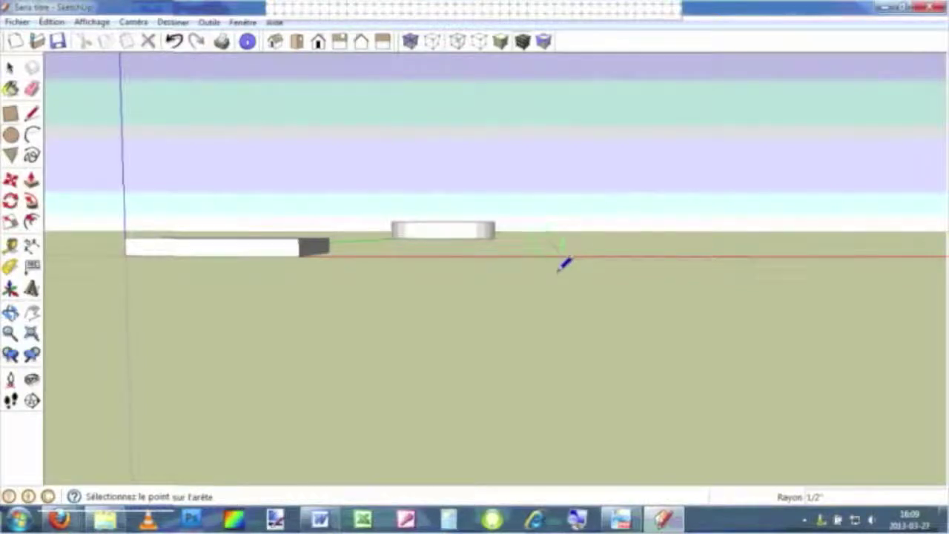
left_click(560, 265)
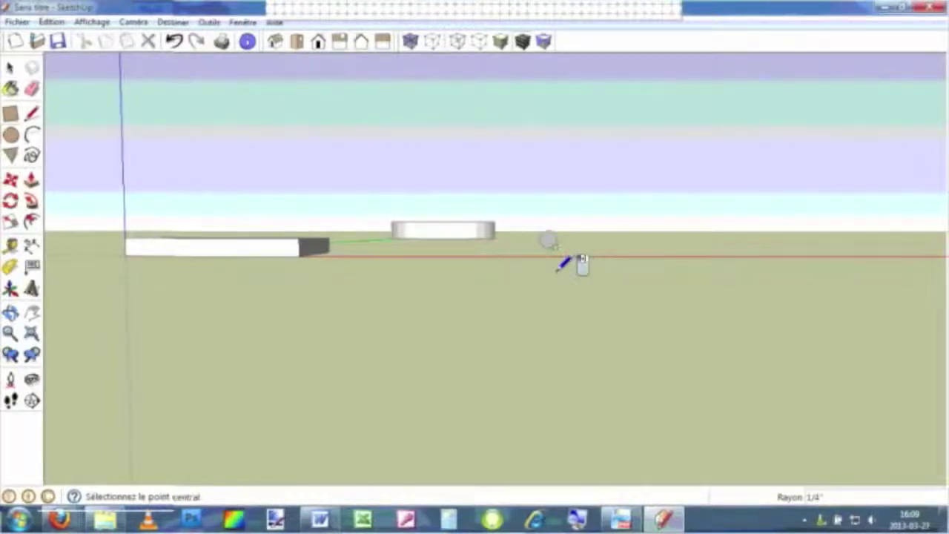
mouse_move(731, 233)
middle_mouse_down()
mouse_move(396, 300)
mouse_move(634, 302)
mouse_move(580, 301)
mouse_move(675, 292)
middle_mouse_up()
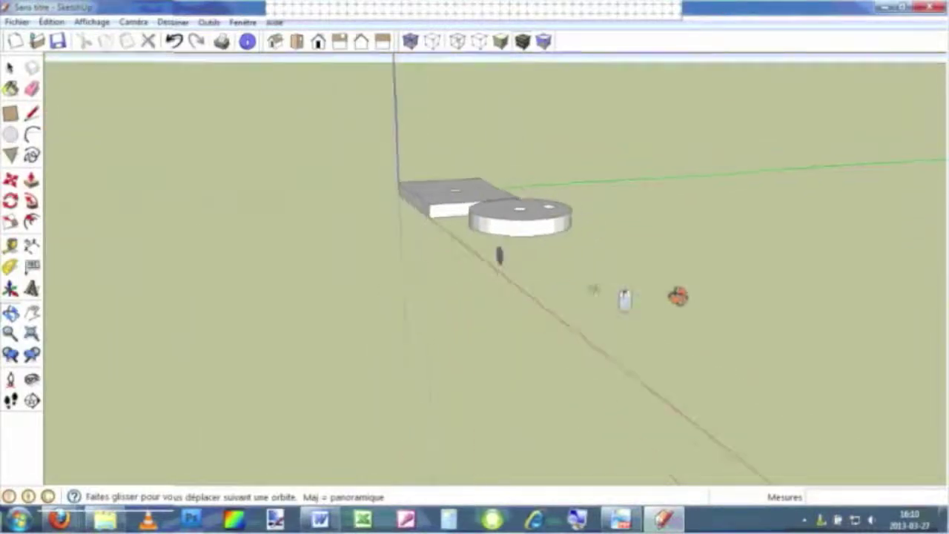
mouse_move(504, 333)
middle_mouse_down()
mouse_move(712, 269)
mouse_move(517, 306)
mouse_move(301, 309)
mouse_move(505, 308)
mouse_move(491, 304)
middle_mouse_up()
key("c")
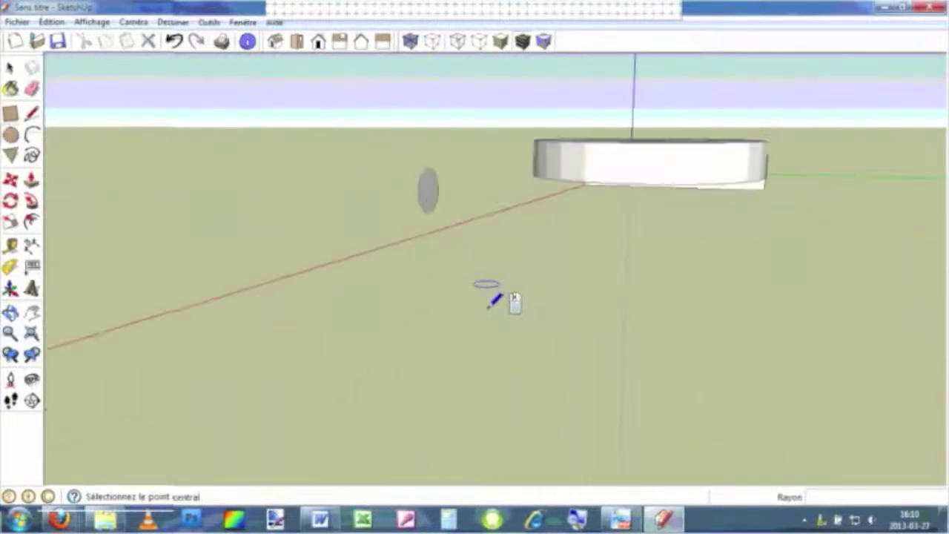
left_click(31, 180)
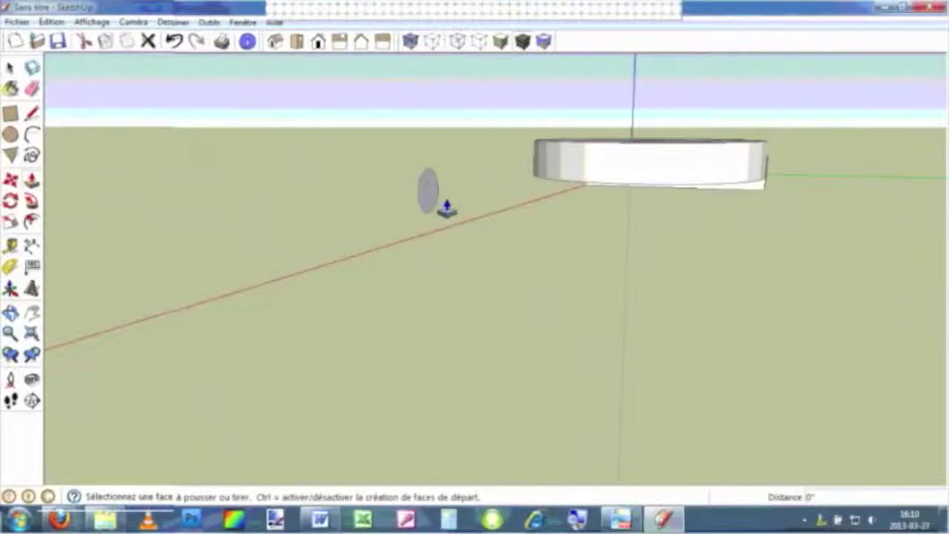
Extrude the upright circle into a cylindrical pin 1 5/8" long and zoom out to view the parts
left_click(436, 202)
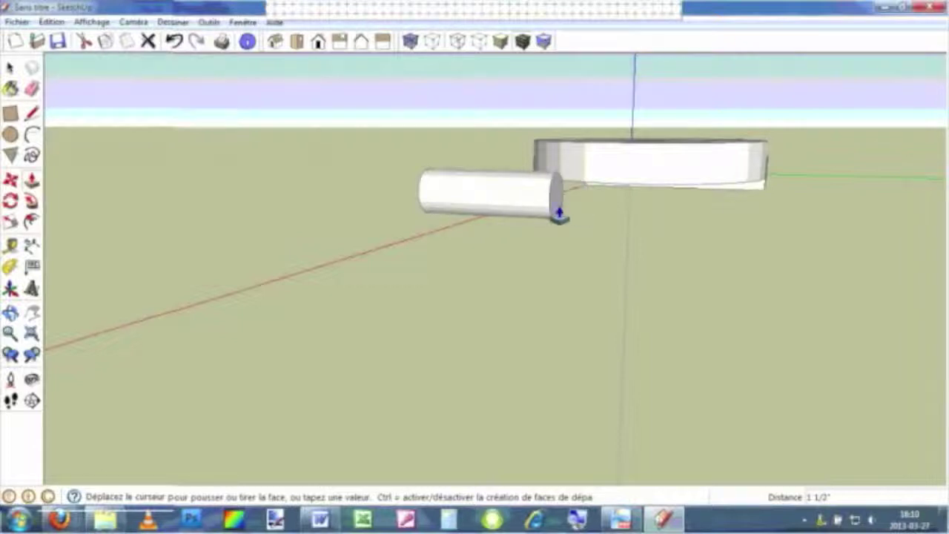
left_click(558, 216)
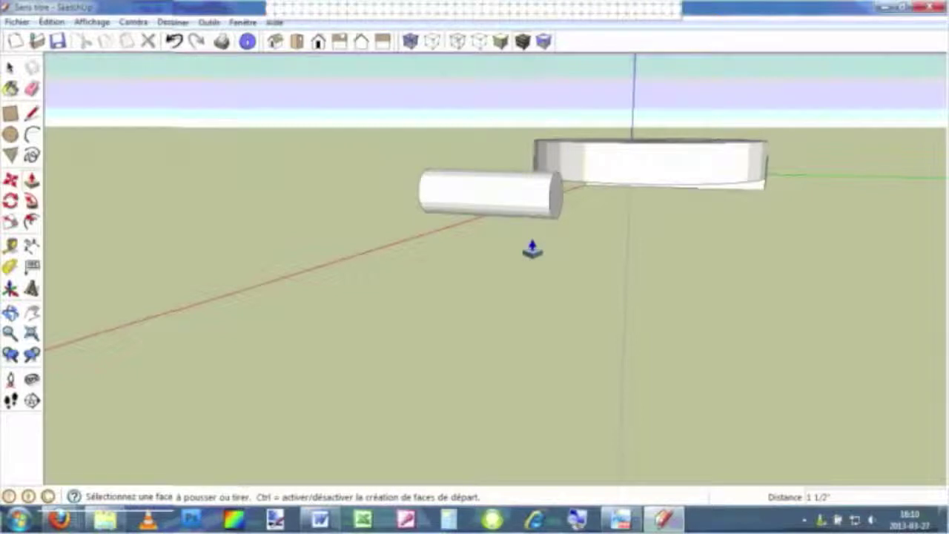
type("1.625")
left_click(532, 250)
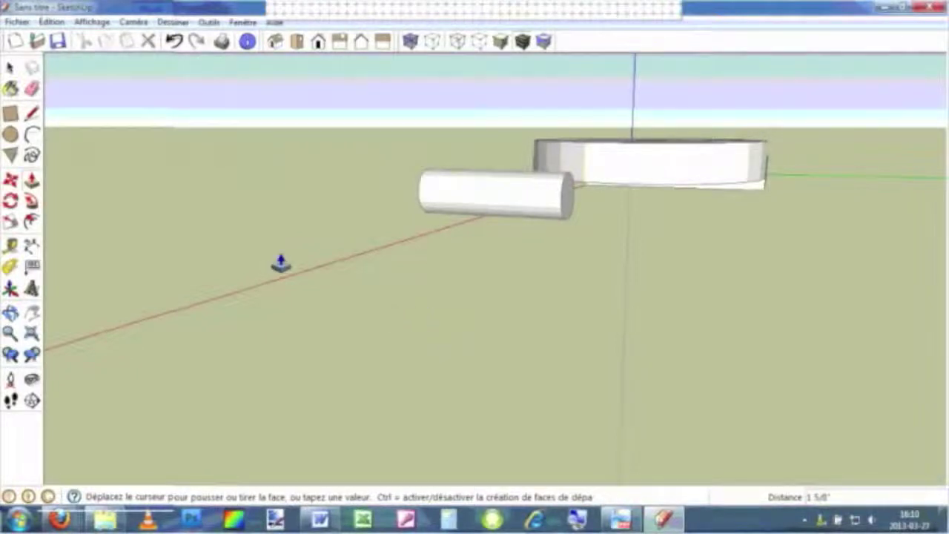
middle_click_drag(250, 254, 619, 284)
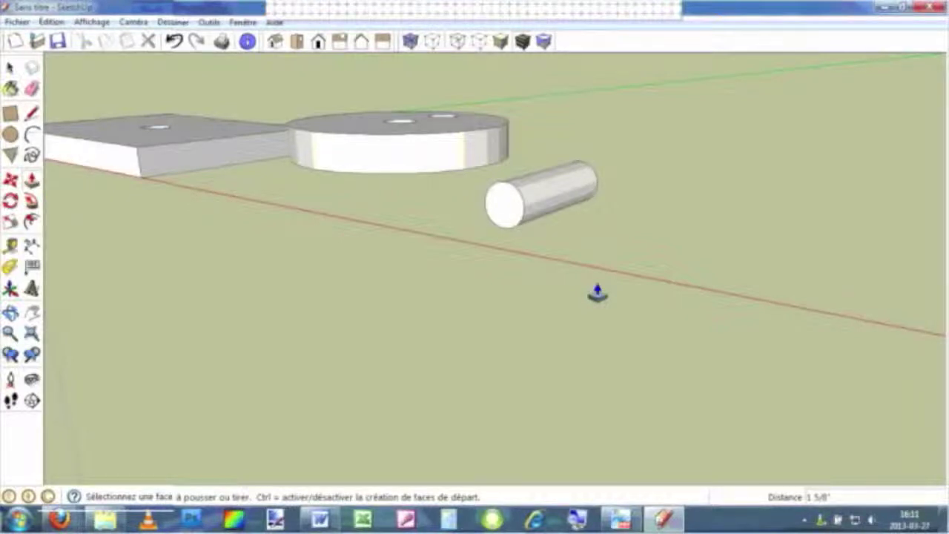
middle_click_drag(568, 364, 687, 331)
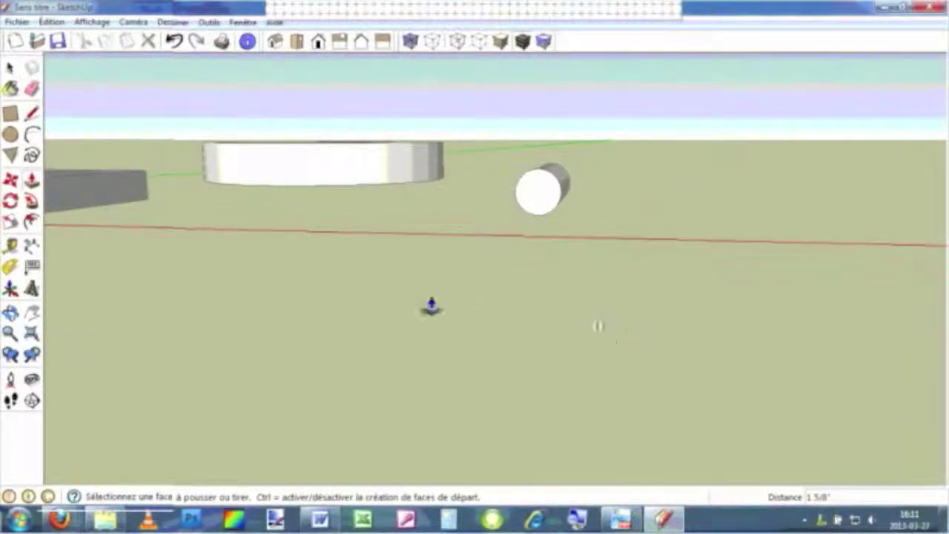
scroll(433, 309, "down", 2)
scroll(429, 309, "down", 1)
Draw a 3,5 by 0,9 rectangle on the red axis and look down onto it
left_click(9, 114)
left_click(607, 259)
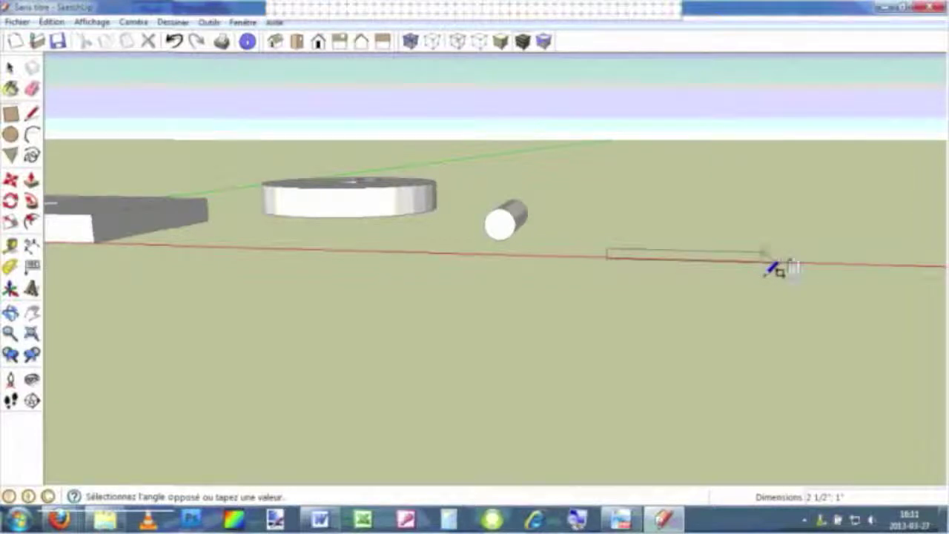
left_click(770, 262)
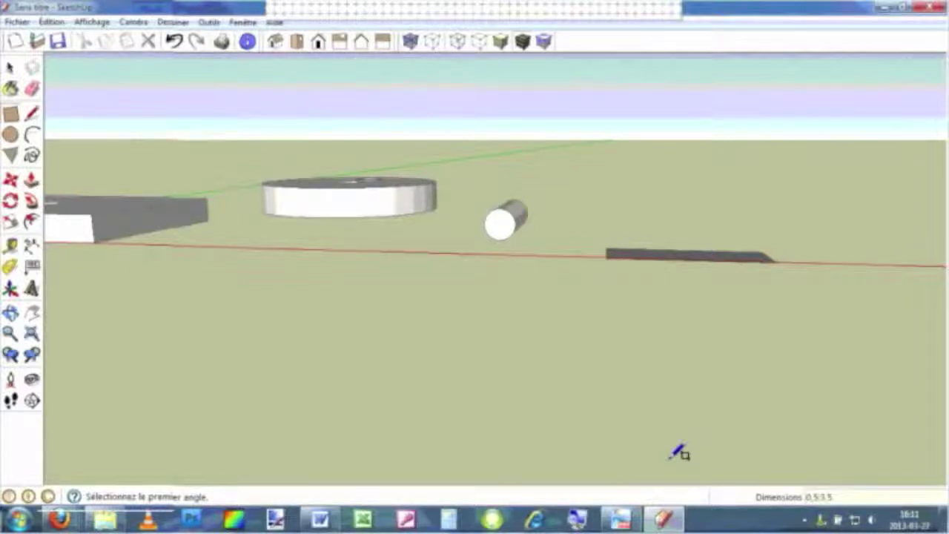
key("Return")
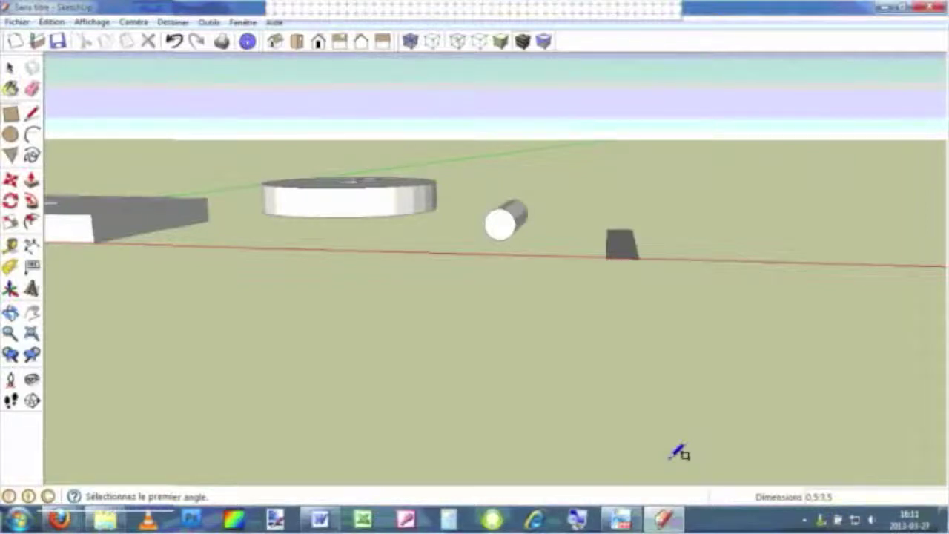
type("5")
type("9")
key("Return")
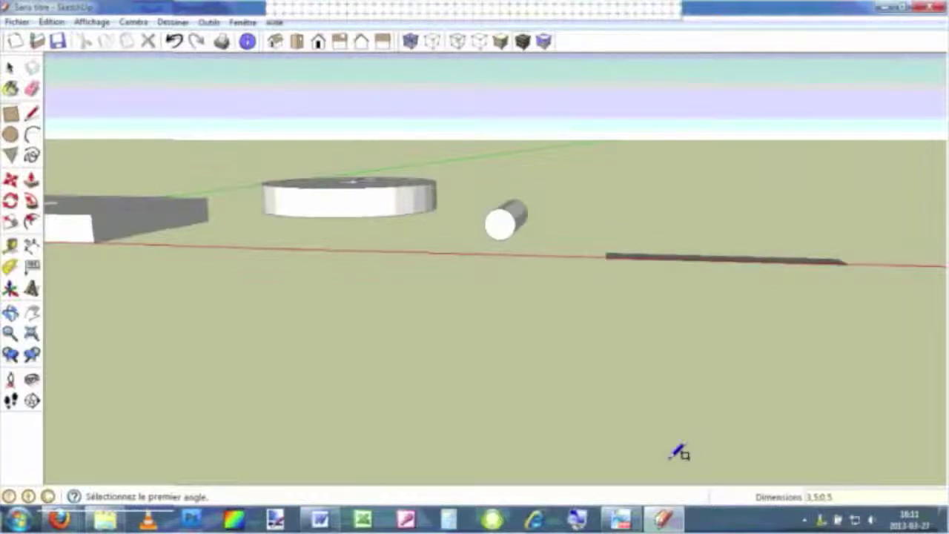
scroll(824, 357, "up", 2)
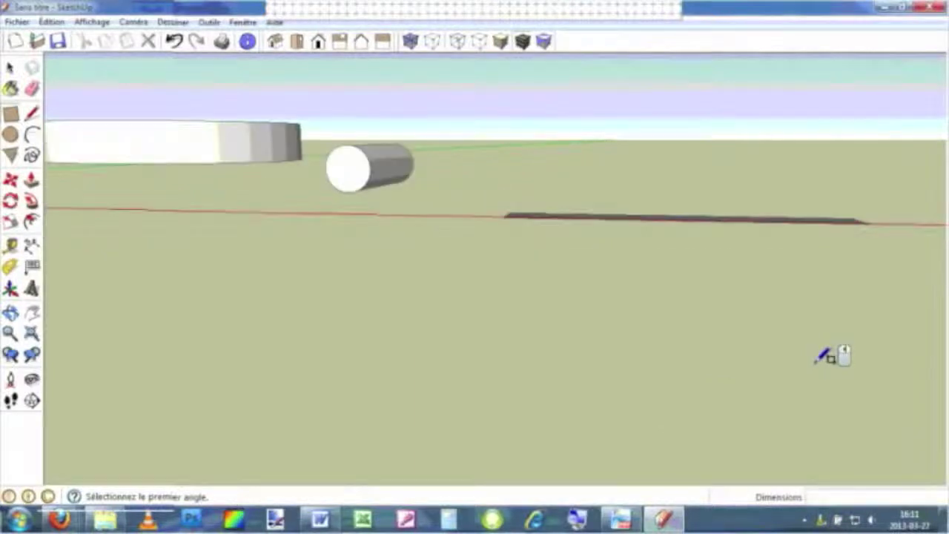
mouse_move(823, 358)
middle_mouse_down()
mouse_move(824, 333)
mouse_move(859, 389)
middle_mouse_up()
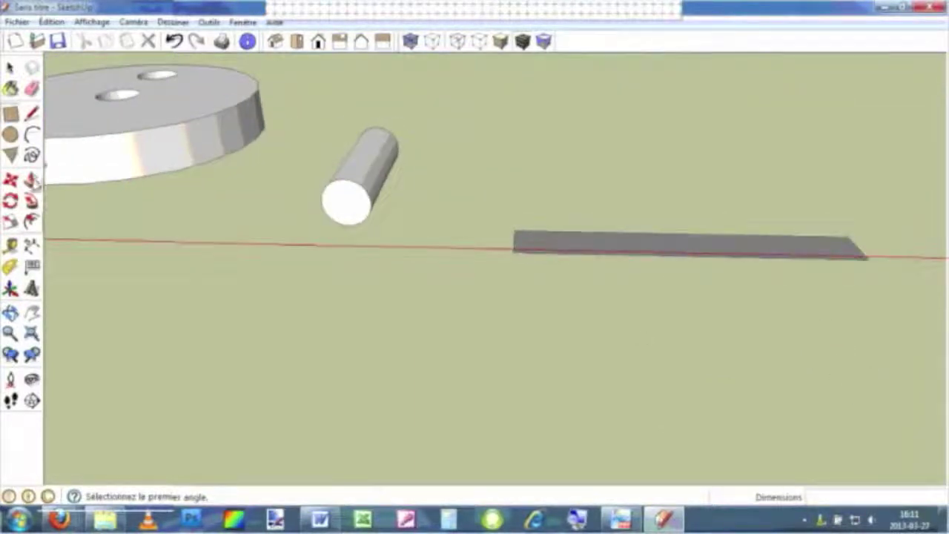
Push/pull the flat strip up 1/2" into a rectangular bar
left_click(32, 180)
left_click(720, 252)
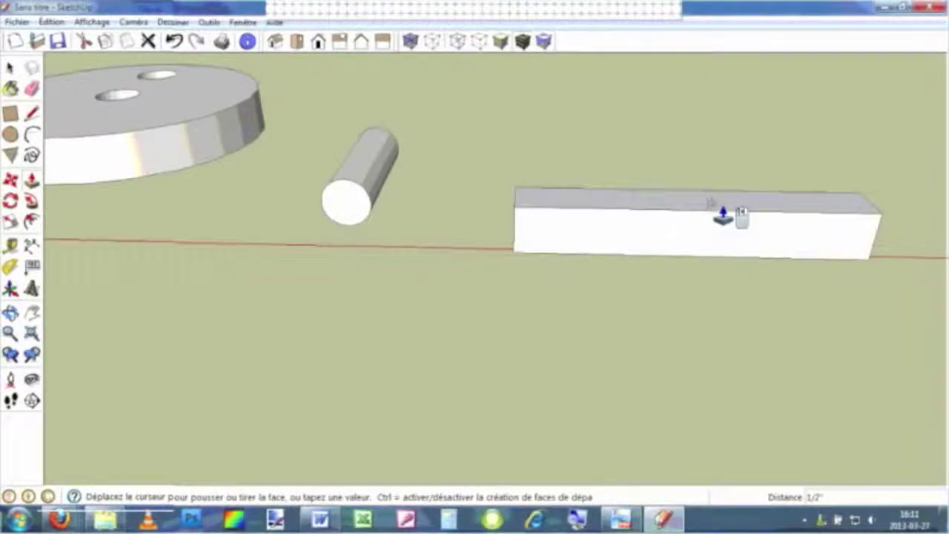
left_click(723, 214)
middle_click_drag(816, 327, 771, 308)
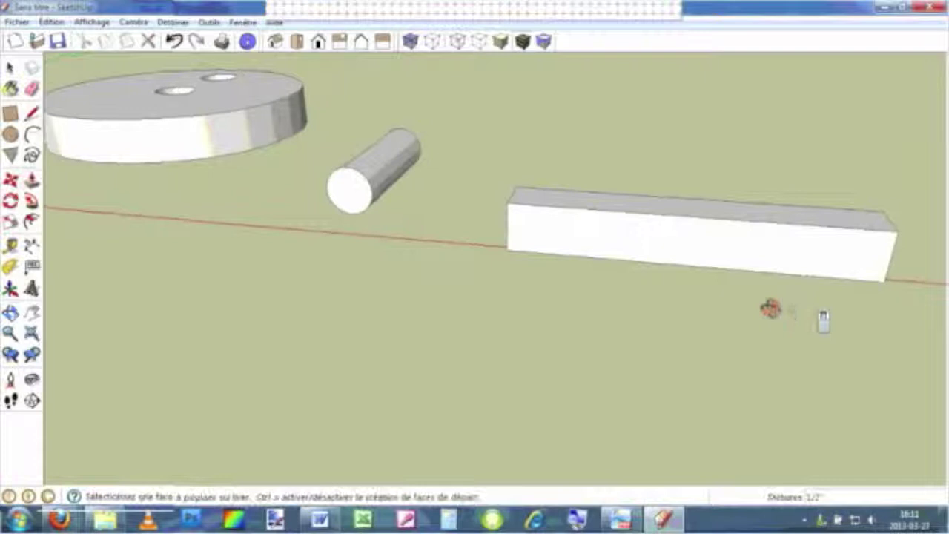
Measure the bar's top edge corner to corner to confirm its 3 1/2" length
left_click(11, 246)
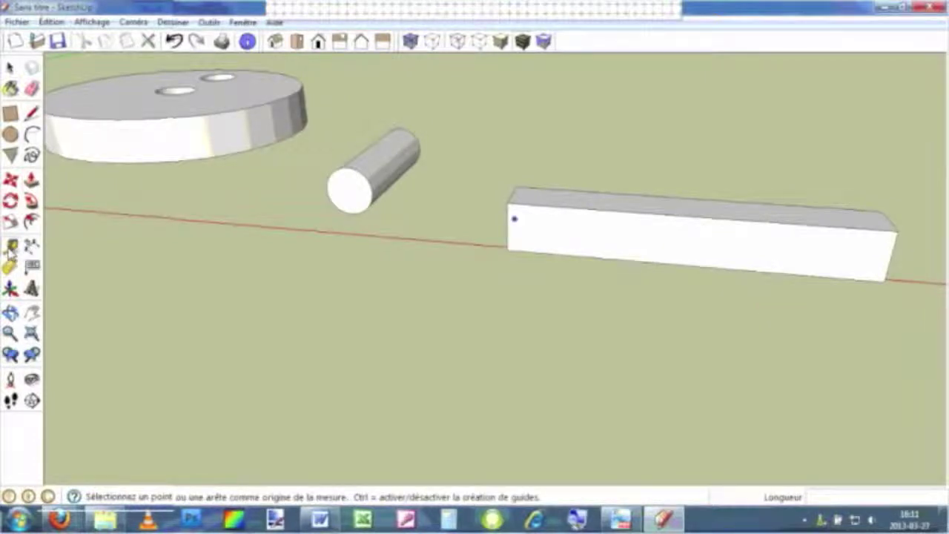
left_click(507, 207)
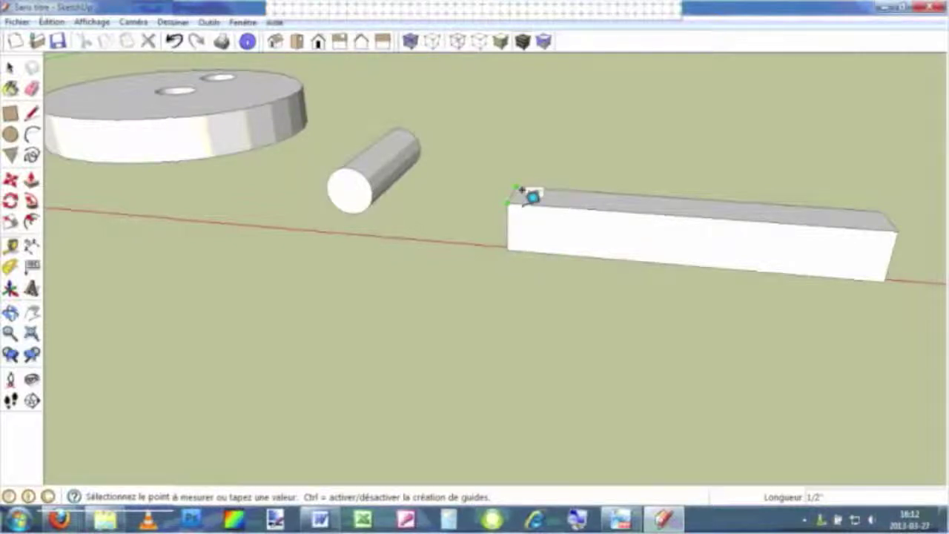
left_click(532, 196)
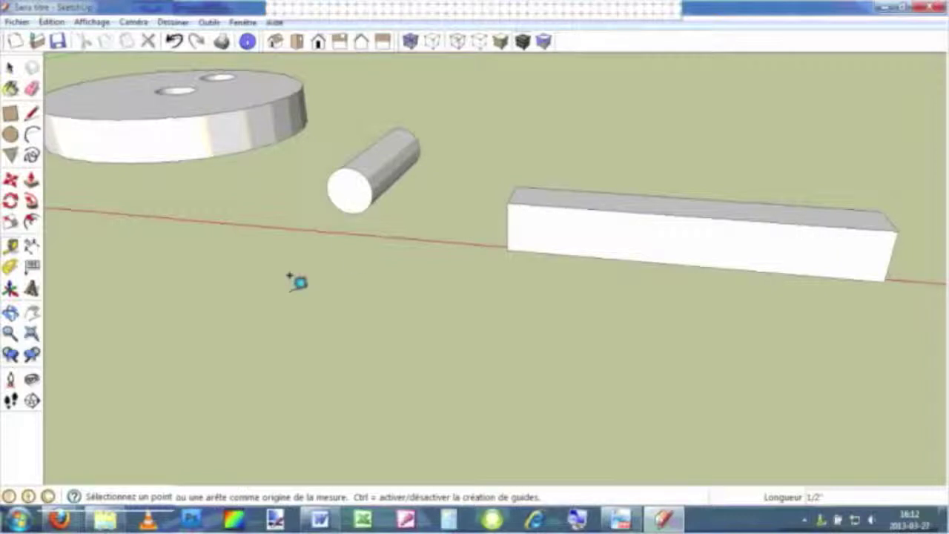
middle_click_drag(702, 363, 703, 350)
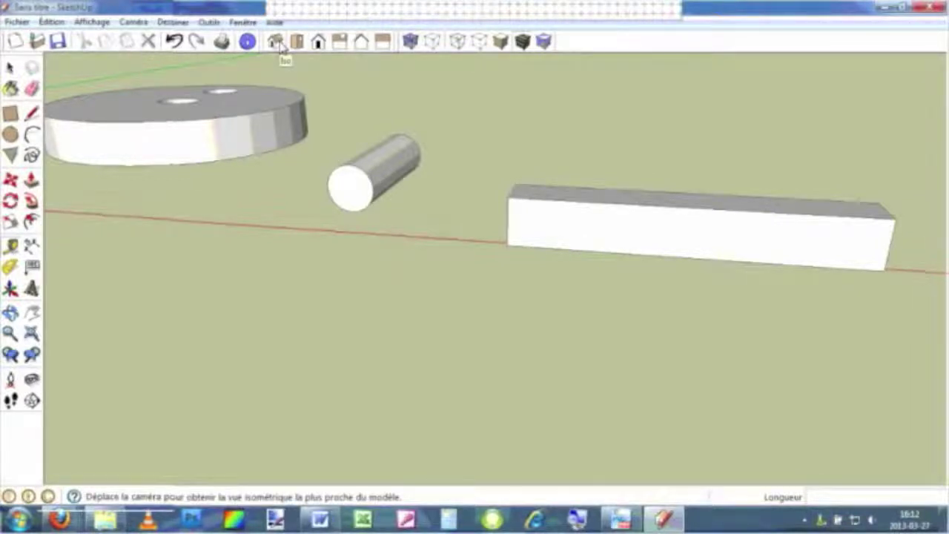
left_click(280, 43)
Cycle through the Iso, Top, Front, Right, Back and Left views, ending on Iso
key("t")
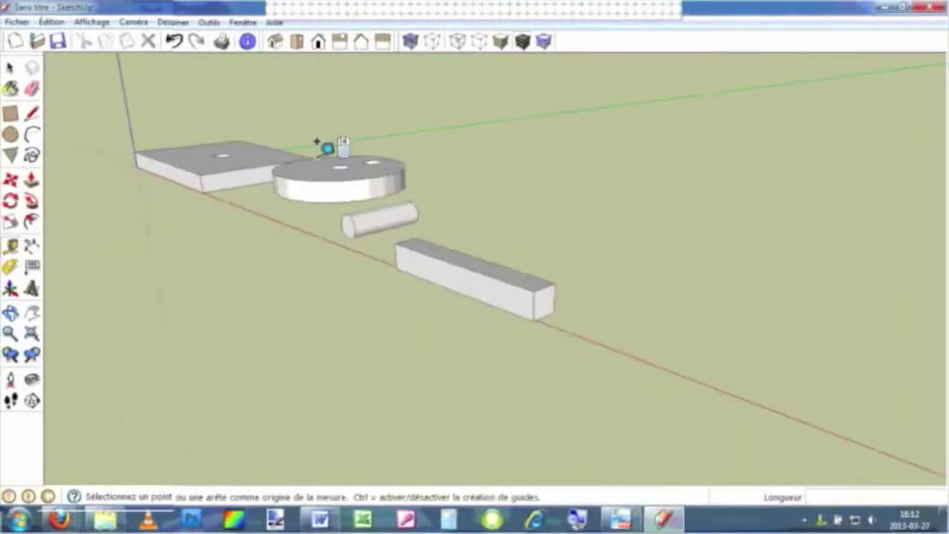
left_click(273, 45)
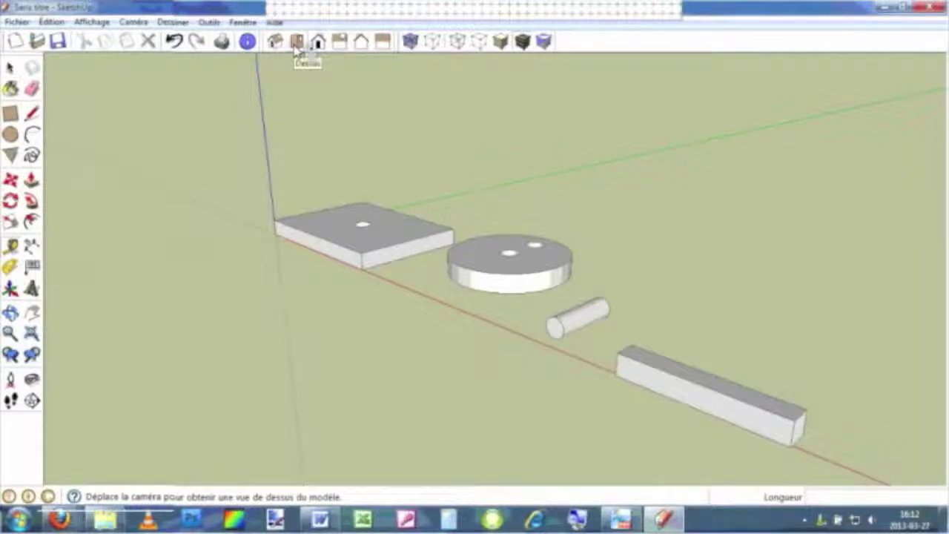
left_click(296, 42)
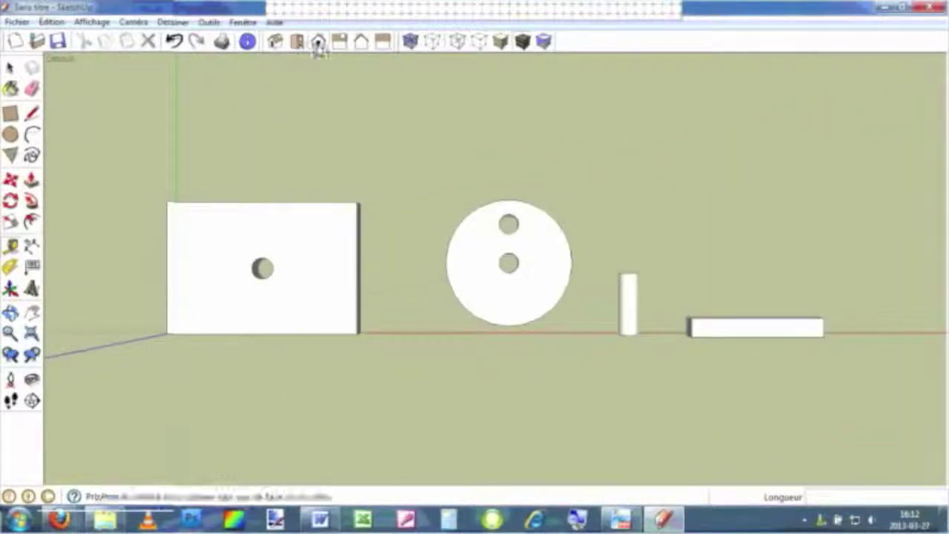
left_click(318, 44)
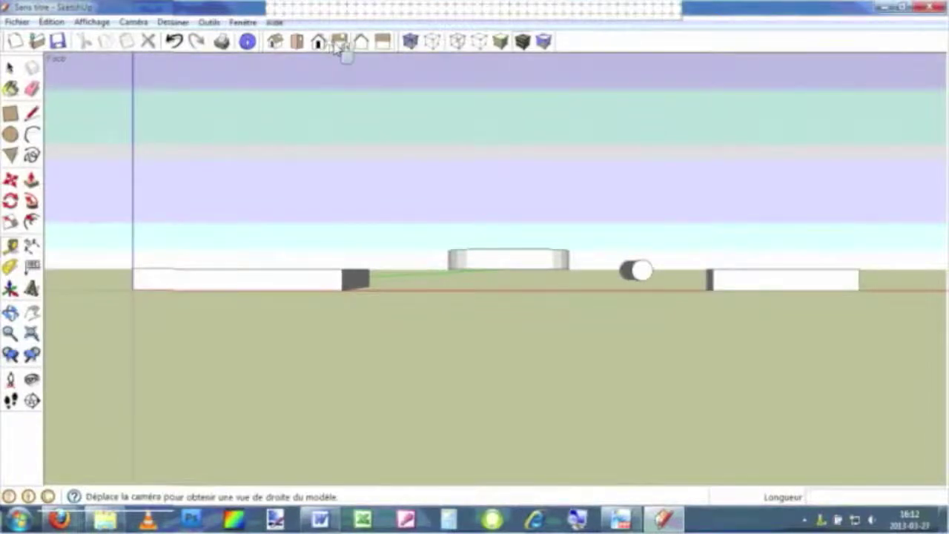
left_click(339, 42)
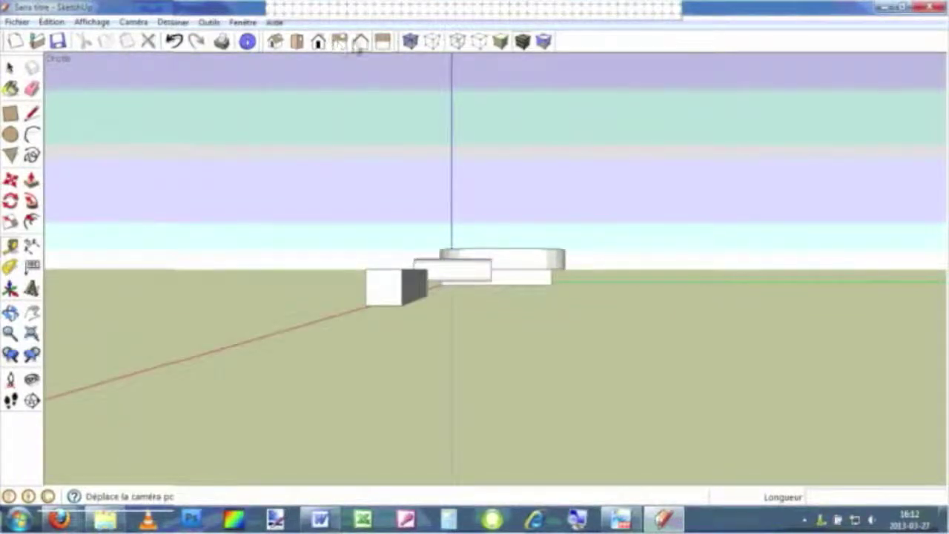
left_click(361, 42)
left_click(381, 43)
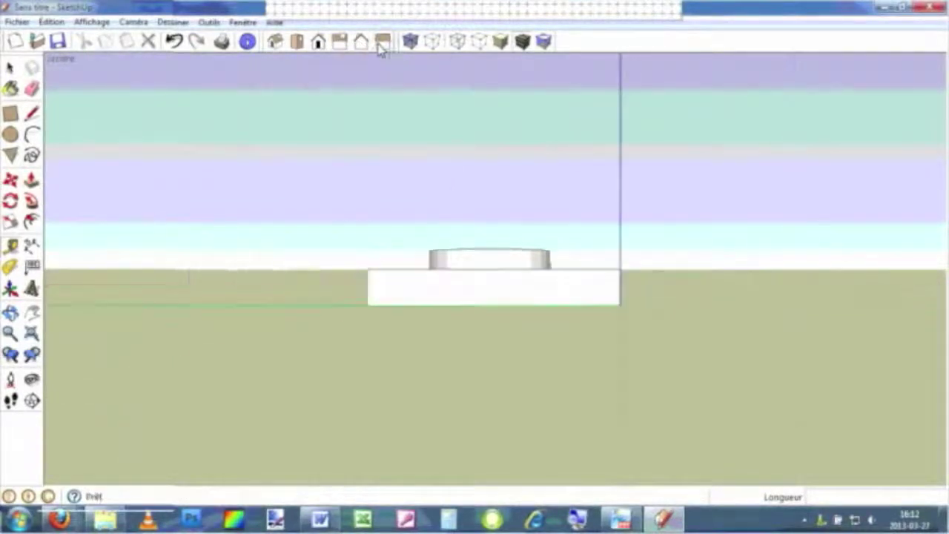
left_click(275, 40)
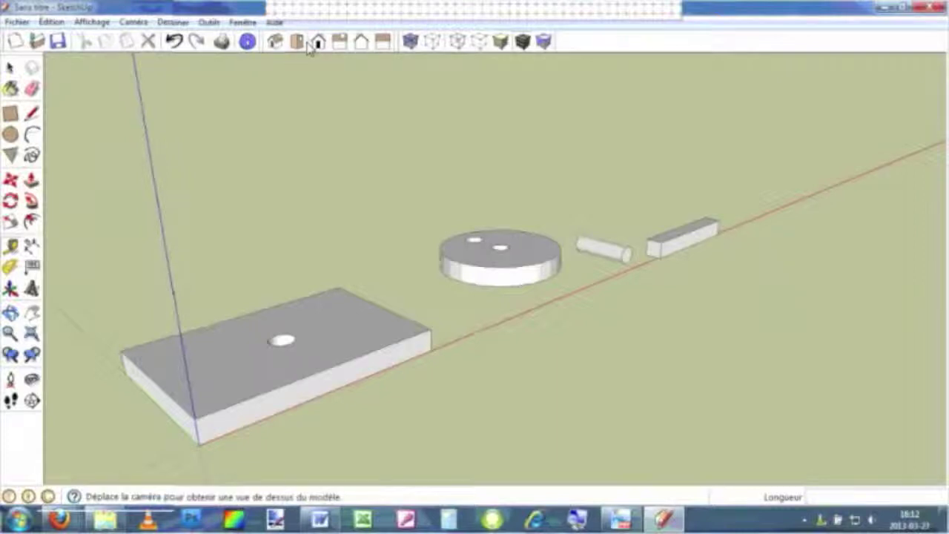
Orbit the parts into line along the red axis and float the Styles palette over the model
key("t")
middle_click_drag(513, 360, 391, 297)
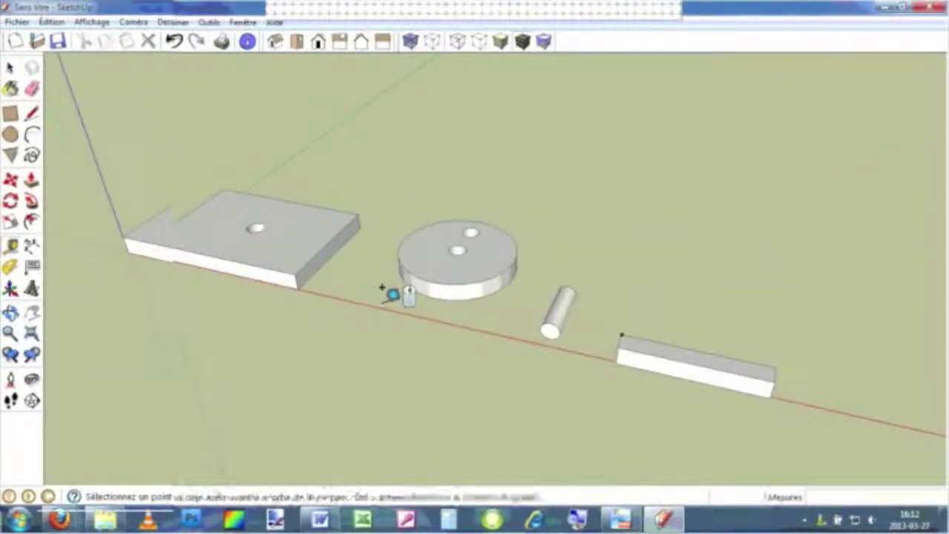
scroll(391, 289, "up", 2)
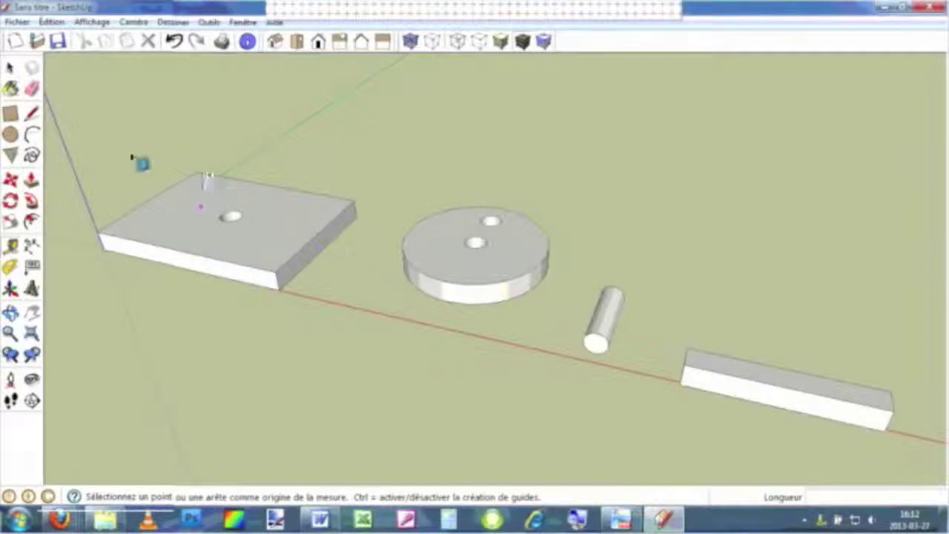
scroll(120, 153, "up", 1)
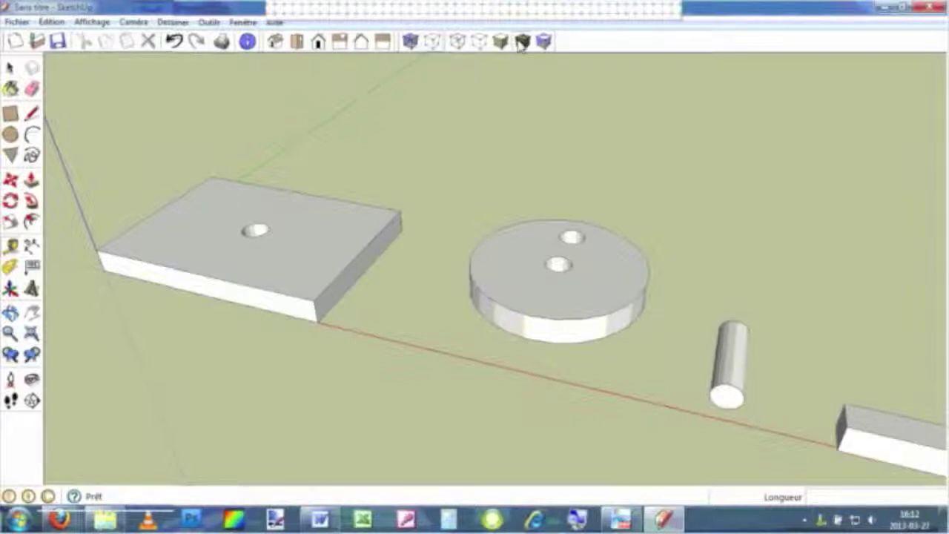
left_click_drag(401, 46, 371, 117)
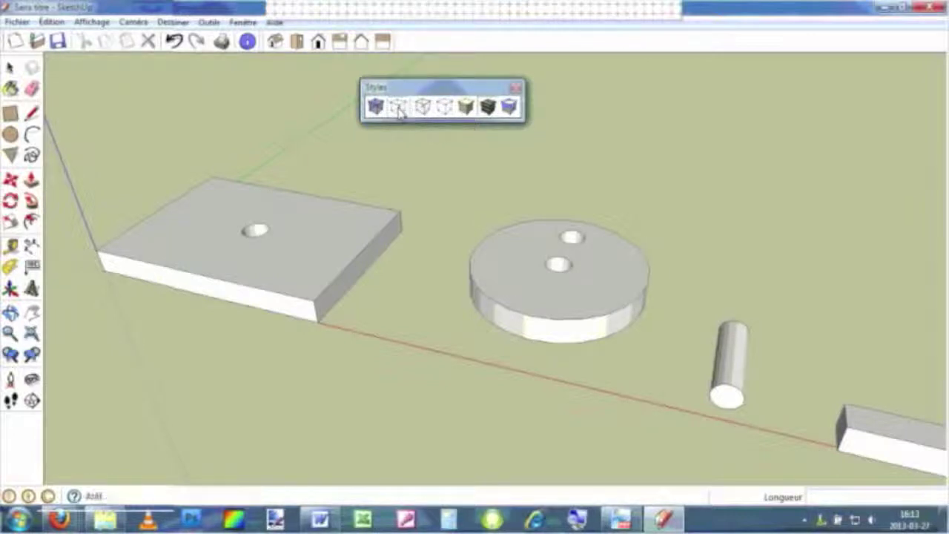
key("t")
scroll(280, 237, "up", 2)
scroll(293, 230, "up", 1)
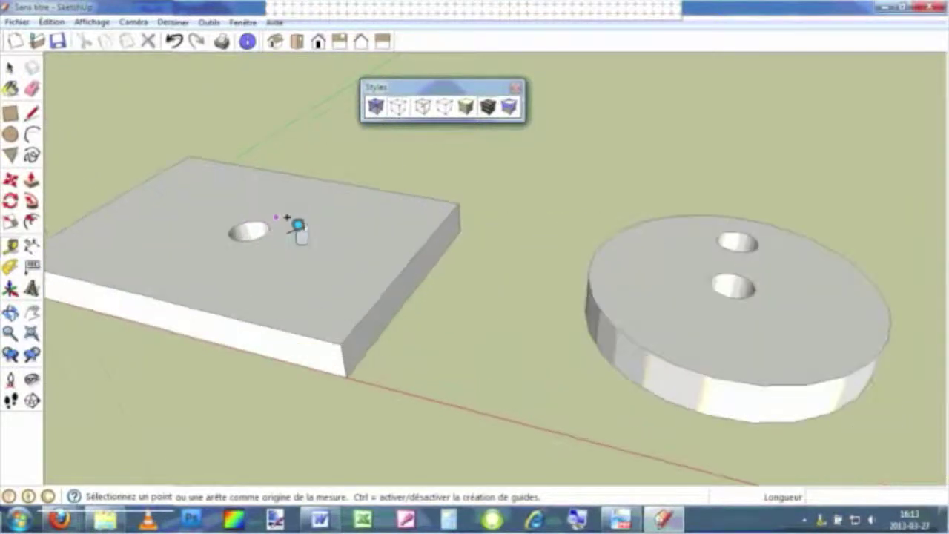
scroll(297, 223, "up", 1)
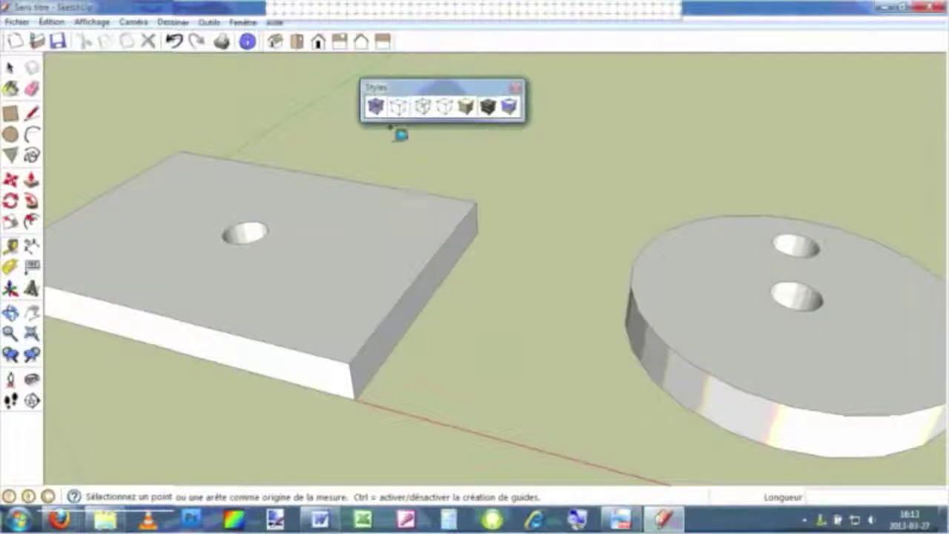
left_click(376, 108)
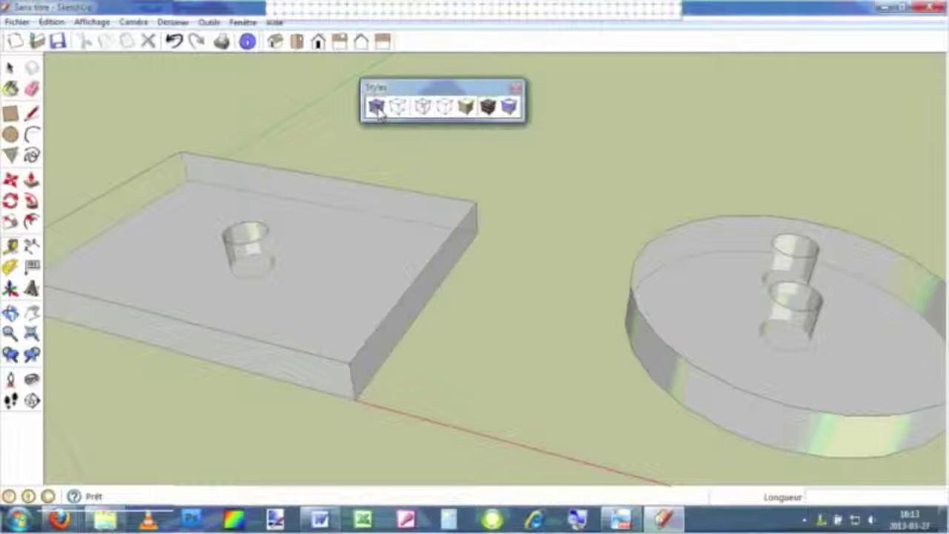
left_click(425, 108)
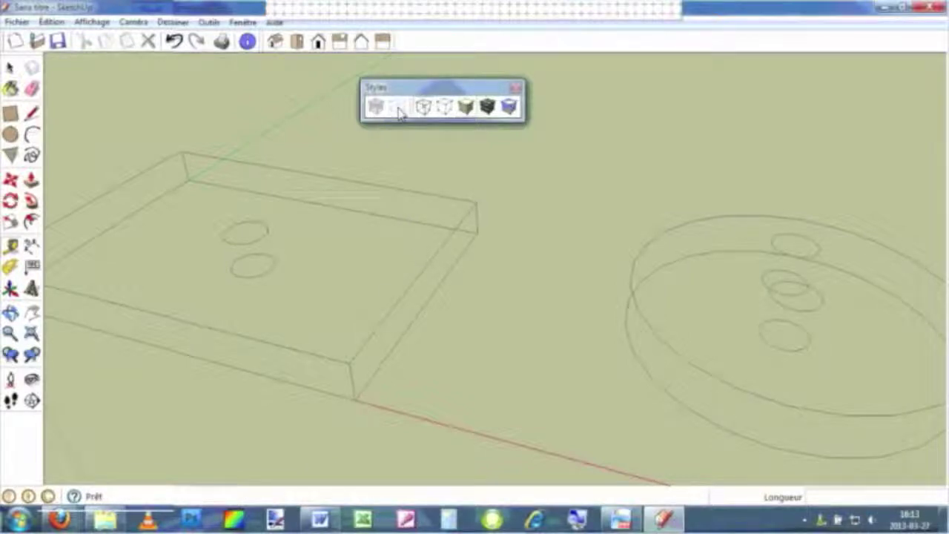
left_click(466, 109)
left_click(449, 109)
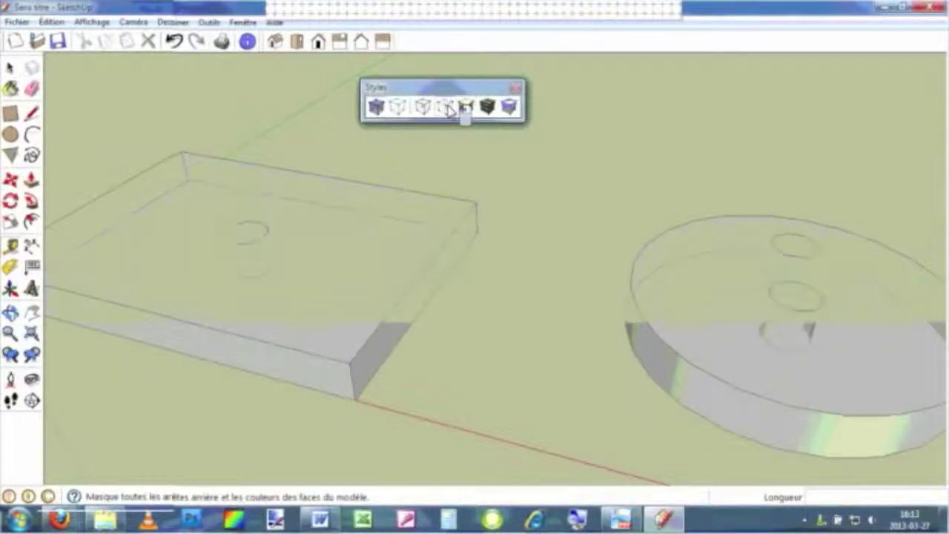
left_click(466, 109)
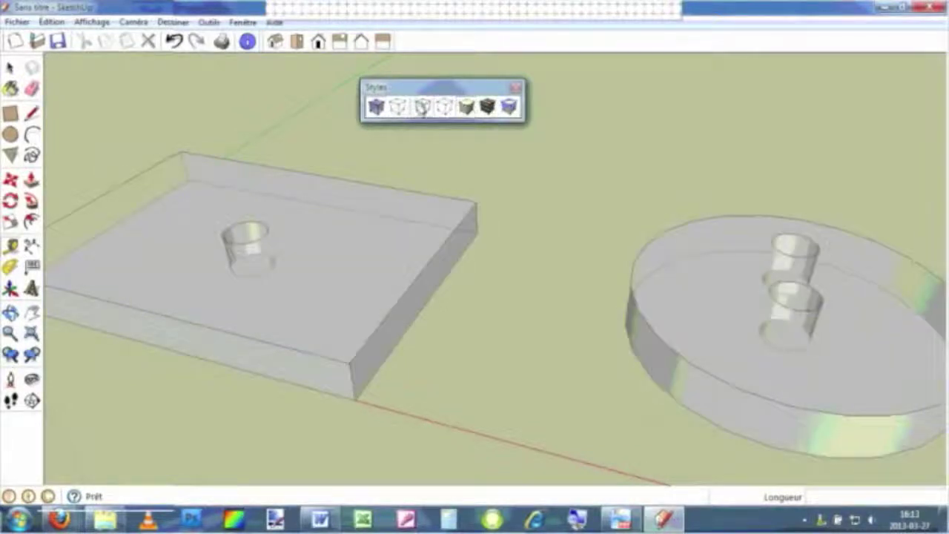
left_click(397, 109)
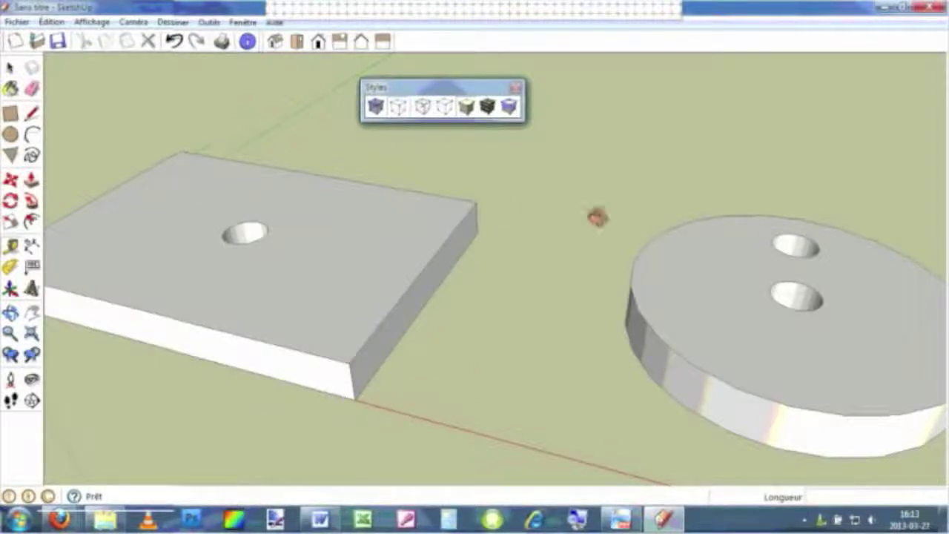
middle_click_drag(598, 216, 369, 237)
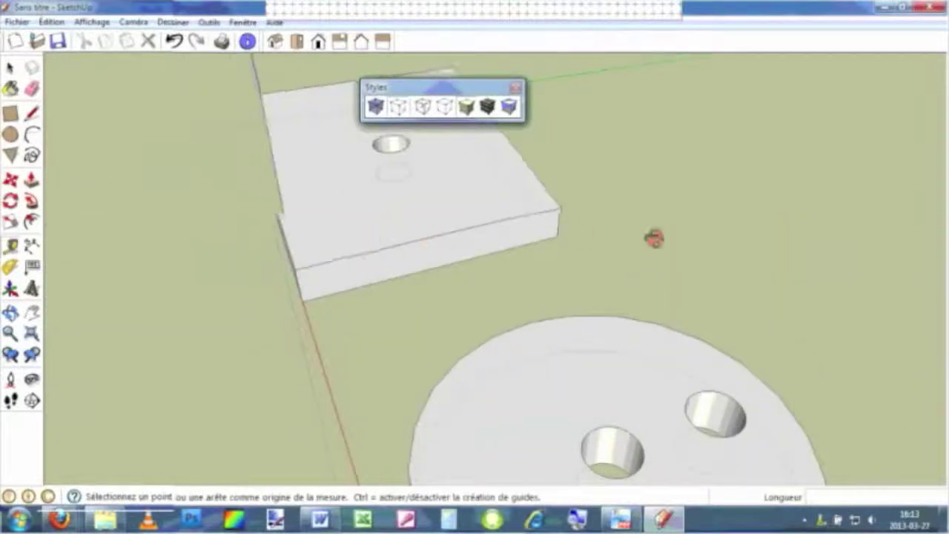
Orbit around the slab and disc, then dock the Styles palette in the top toolbar area
mouse_move(653, 238)
middle_mouse_down()
mouse_move(396, 182)
mouse_move(434, 206)
mouse_move(780, 239)
middle_mouse_up()
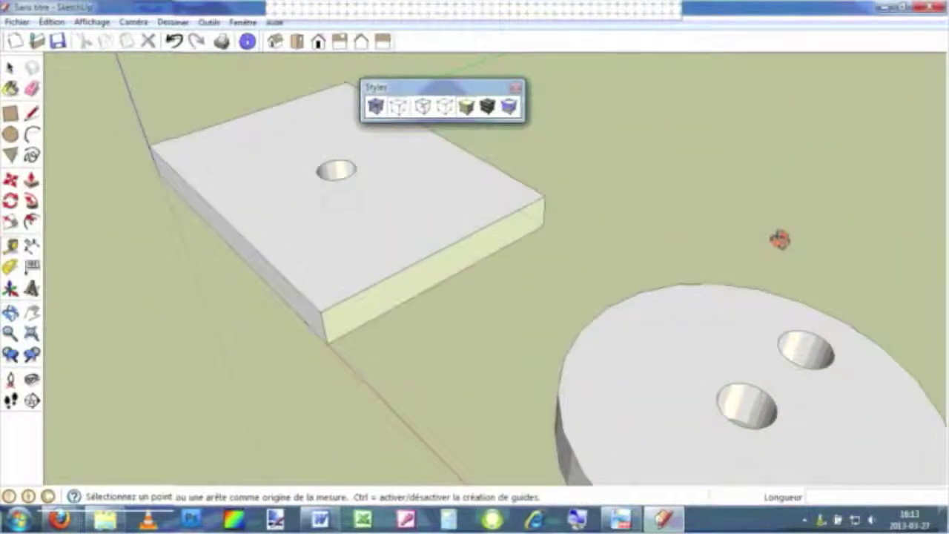
middle_click_drag(625, 222, 710, 204)
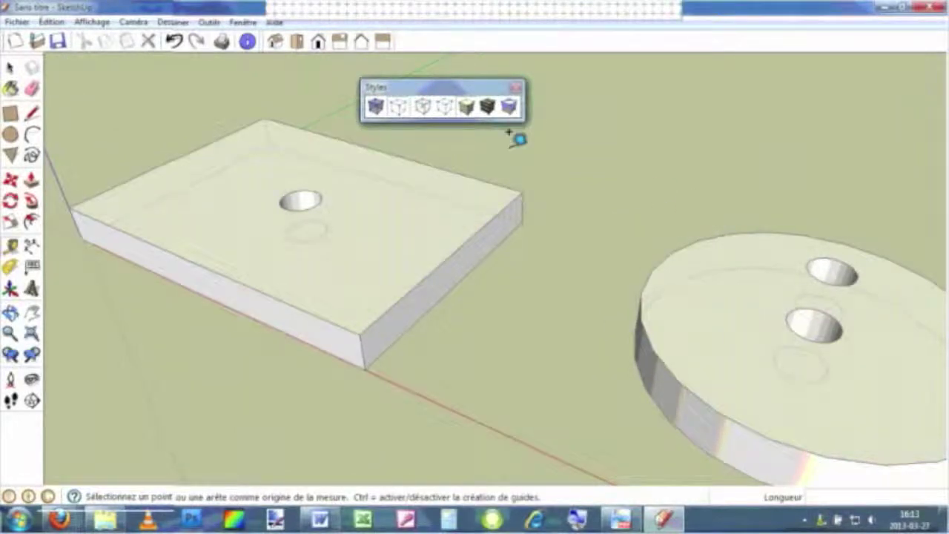
left_click_drag(444, 87, 445, 65)
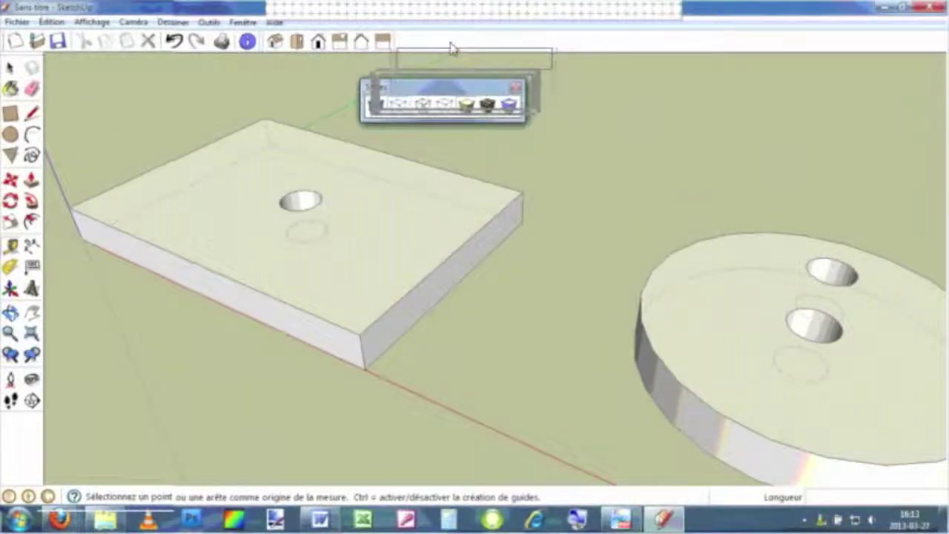
left_click_drag(445, 66, 447, 31)
scroll(534, 237, "down", 3)
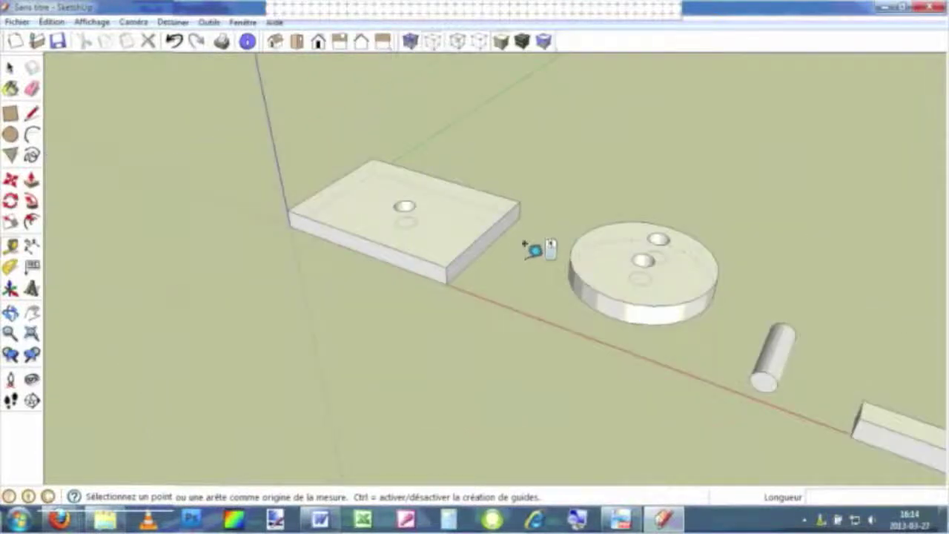
Zoom and orbit to see the bar and pin side-on, ready for a 24-sided circle
scroll(586, 267, "down", 1)
scroll(835, 363, "down", 2)
scroll(824, 371, "up", 2)
scroll(710, 388, "up", 1)
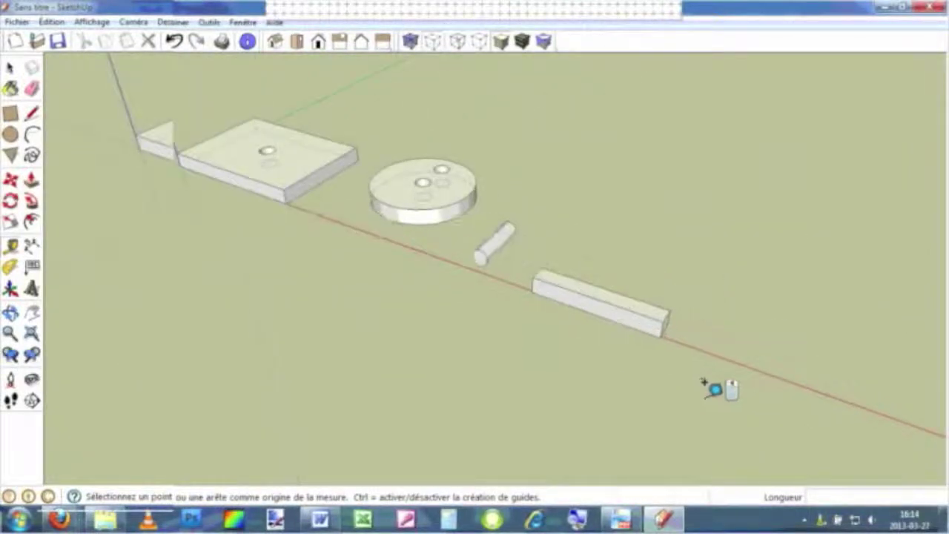
scroll(709, 387, "up", 2)
scroll(668, 378, "up", 2)
scroll(629, 371, "up", 2)
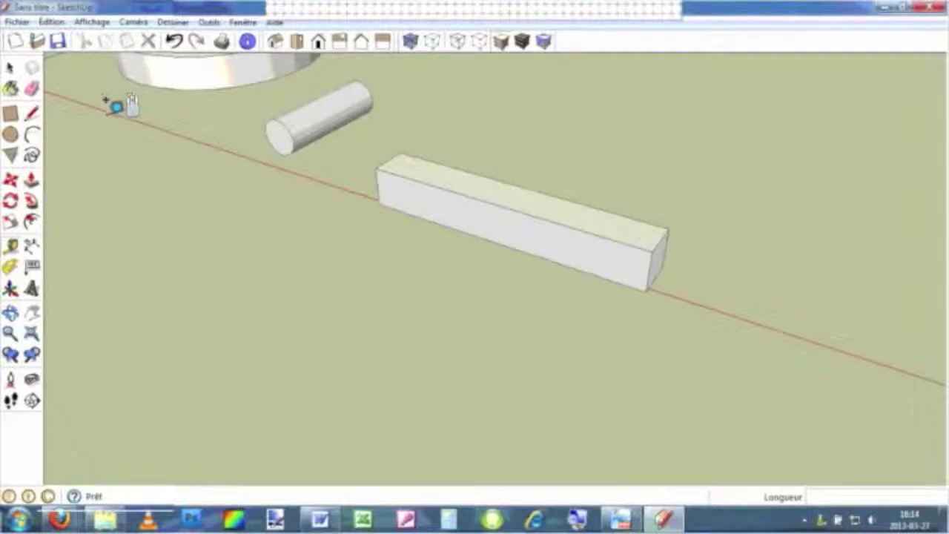
scroll(111, 106, "down", 2)
scroll(111, 105, "down", 2)
scroll(111, 107, "up", 2)
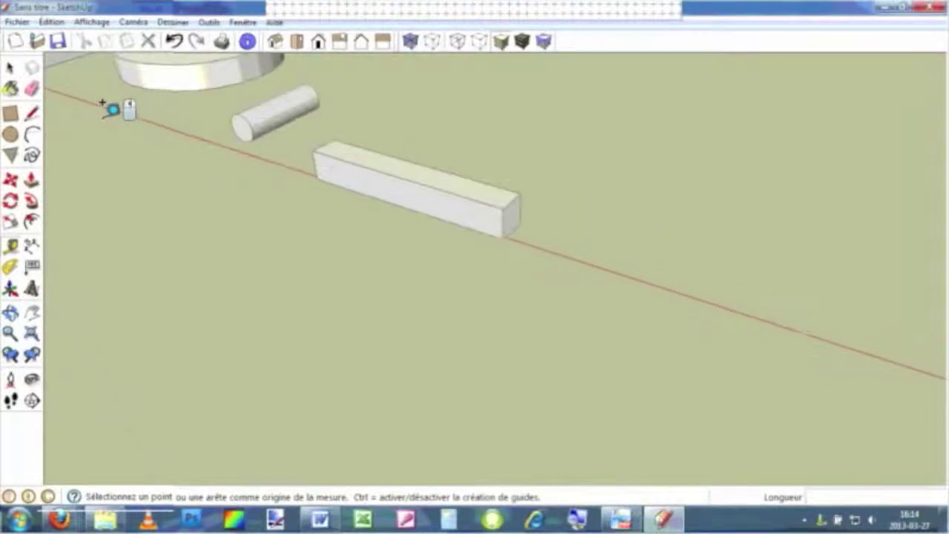
scroll(530, 319, "up", 2)
scroll(521, 317, "down", 2)
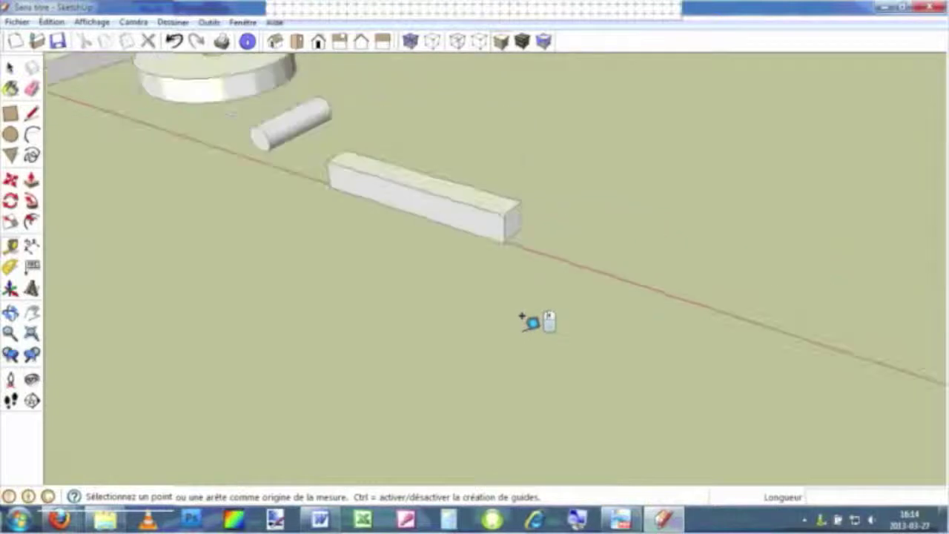
scroll(425, 169, "up", 2)
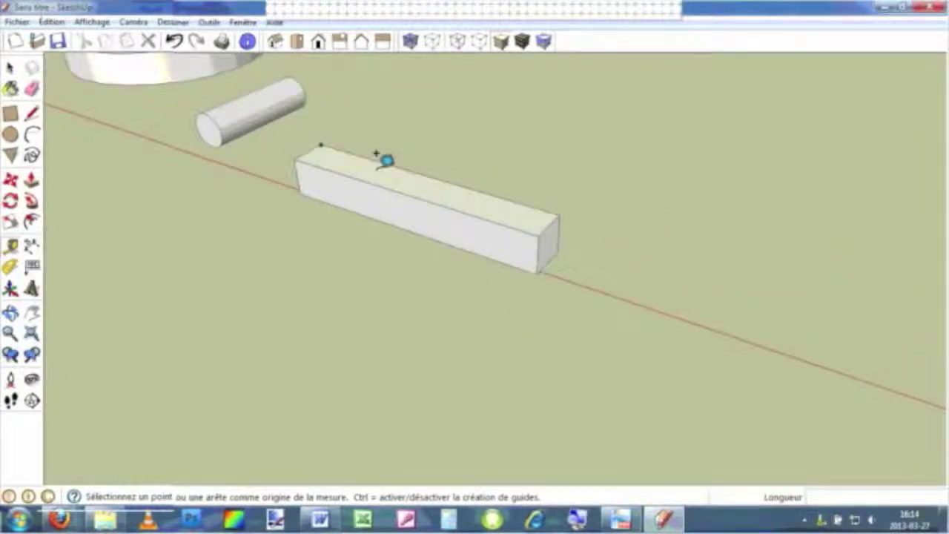
mouse_move(367, 304)
middle_mouse_down()
mouse_move(564, 256)
mouse_move(542, 212)
middle_mouse_up()
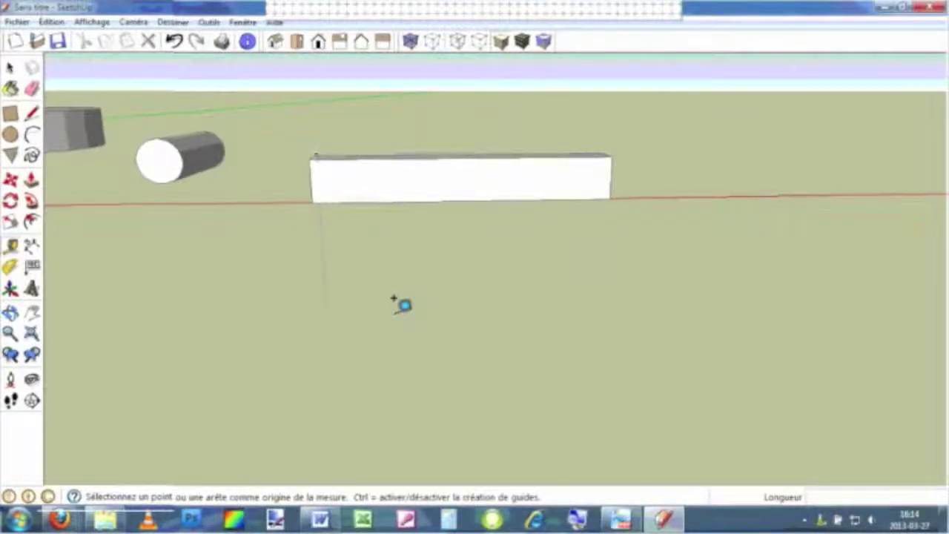
left_click(10, 136)
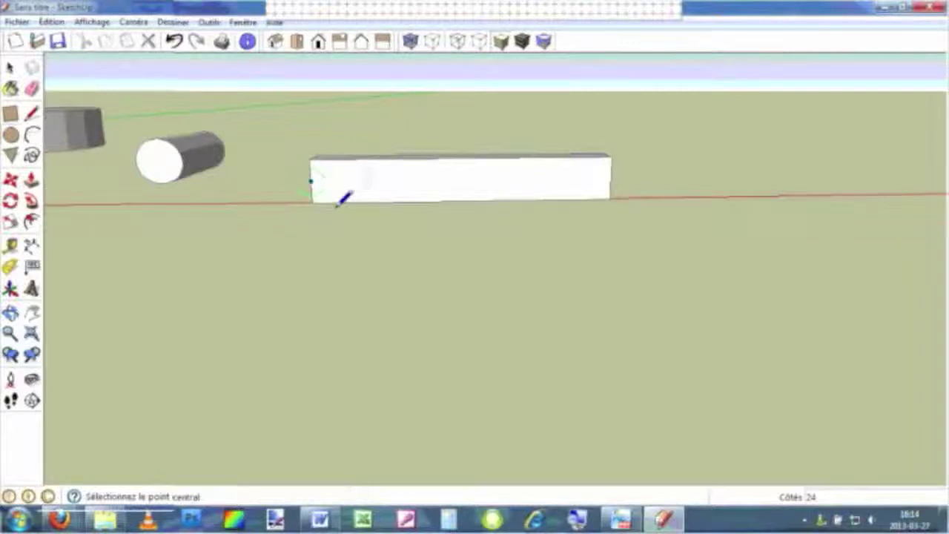
Draw a radius-0.125 circle centred on the long white bar's front face
left_click(465, 201)
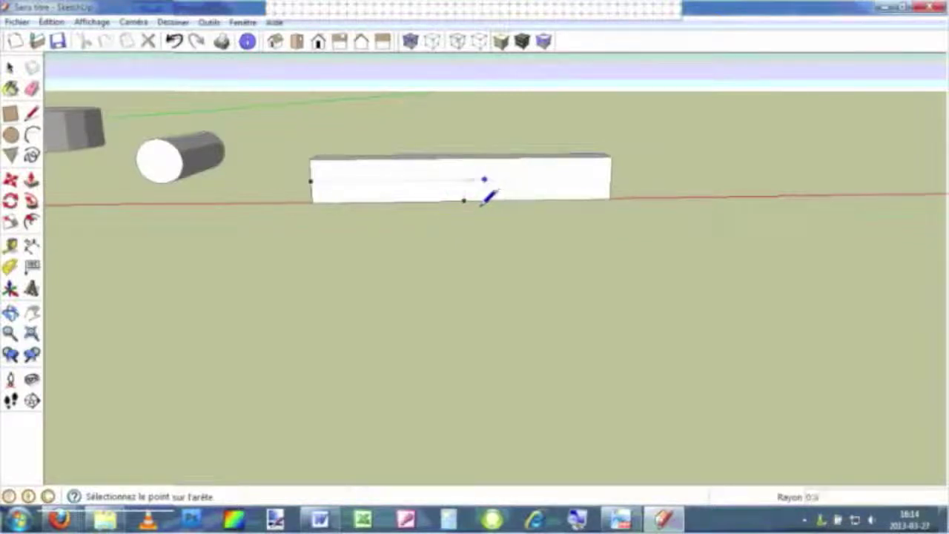
left_click(482, 204)
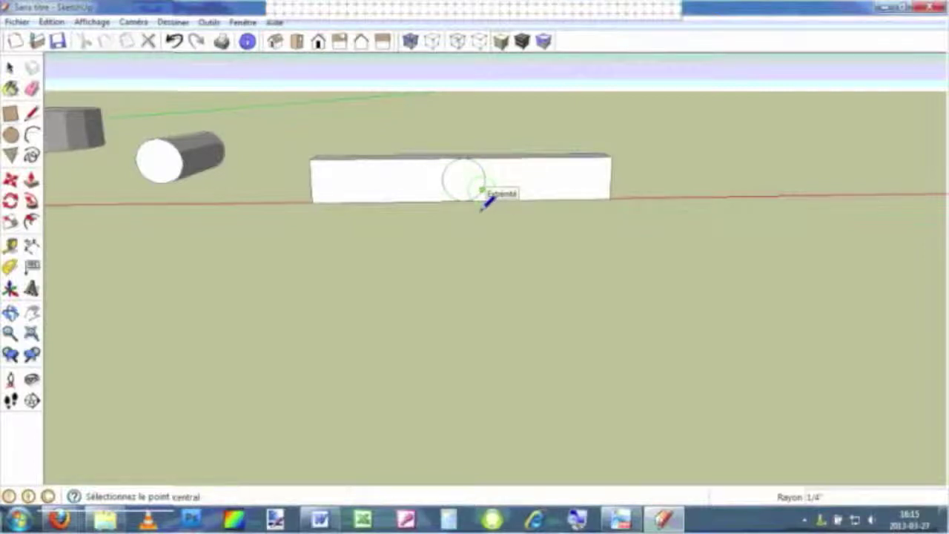
type("3")
key("Return")
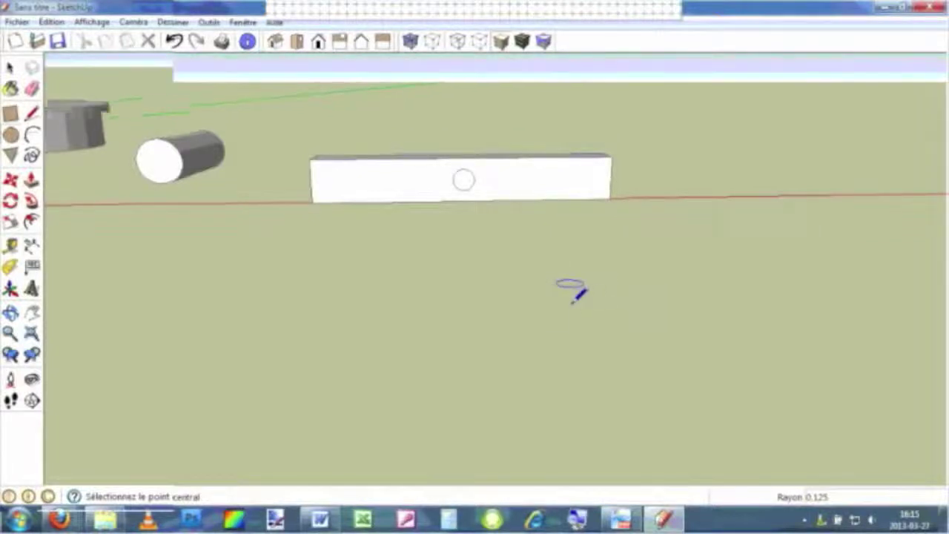
middle_click_drag(568, 287, 571, 329)
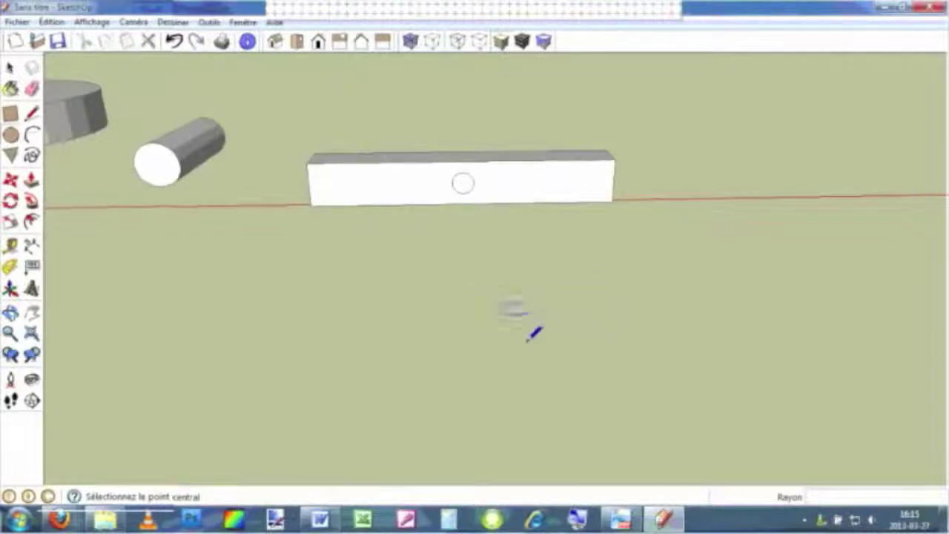
Push the small circle 1/2" into the bar to cut a round hole
left_click(32, 180)
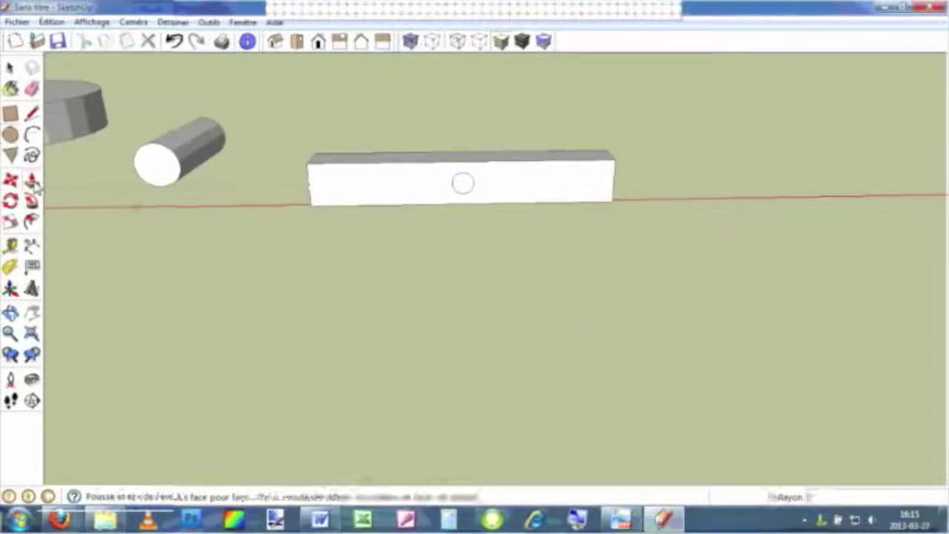
left_click(472, 194)
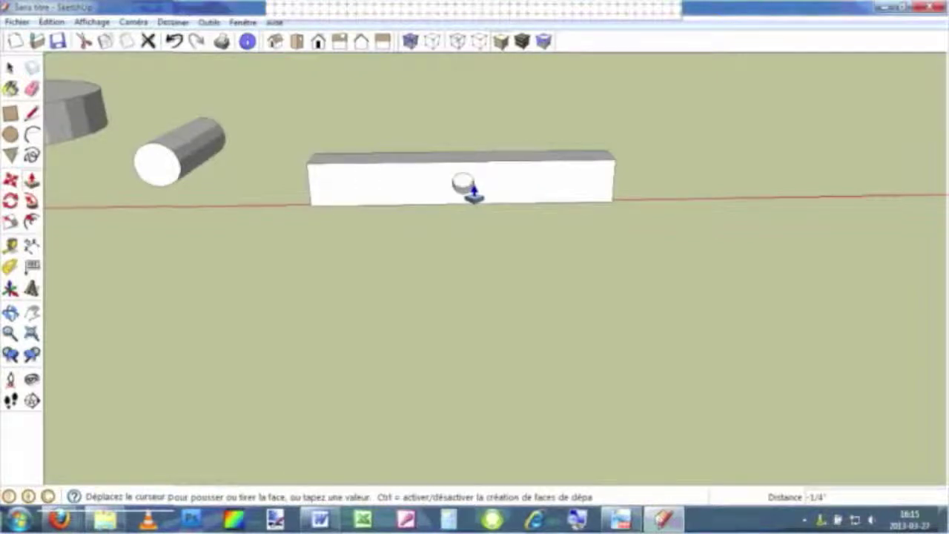
left_click(475, 187)
left_click(467, 186)
mouse_move(494, 282)
middle_mouse_down()
mouse_move(500, 205)
mouse_move(466, 324)
middle_mouse_up()
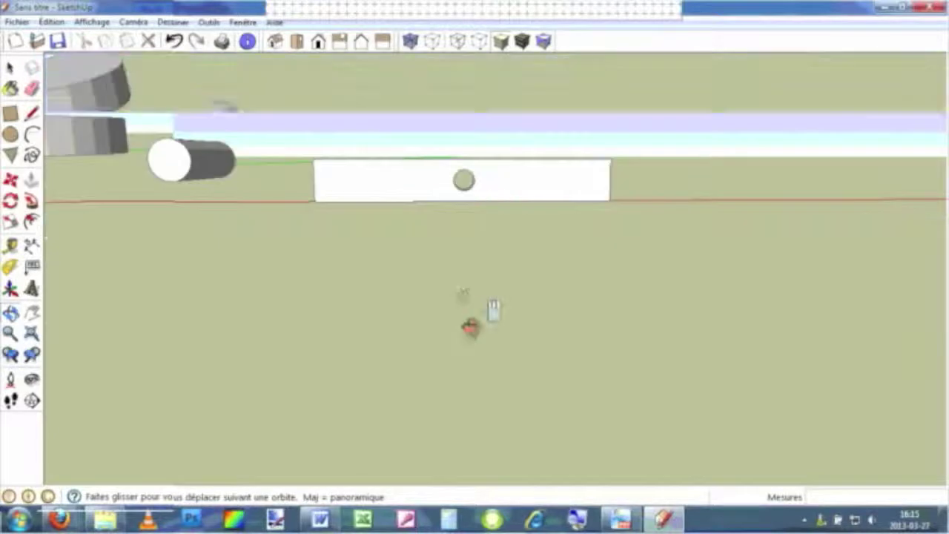
middle_click_drag(501, 275, 520, 363)
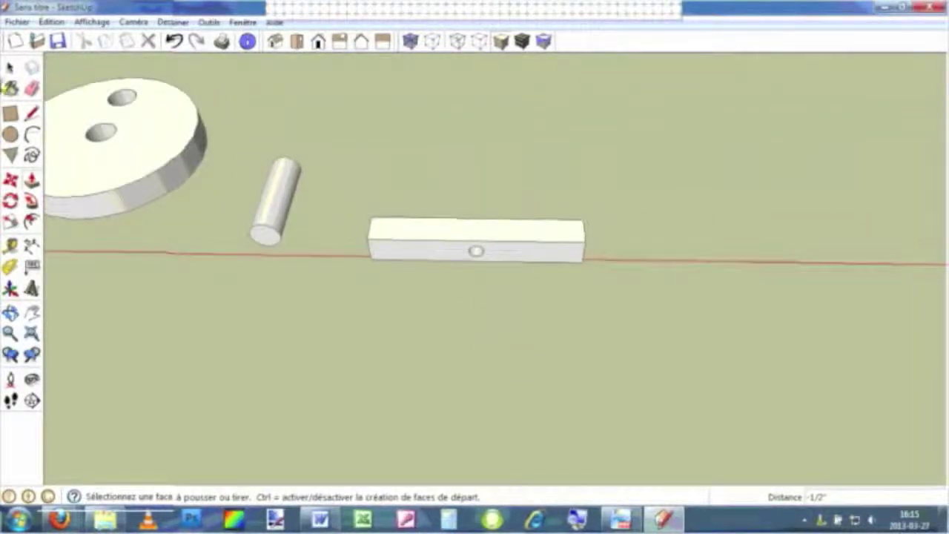
left_click(9, 68)
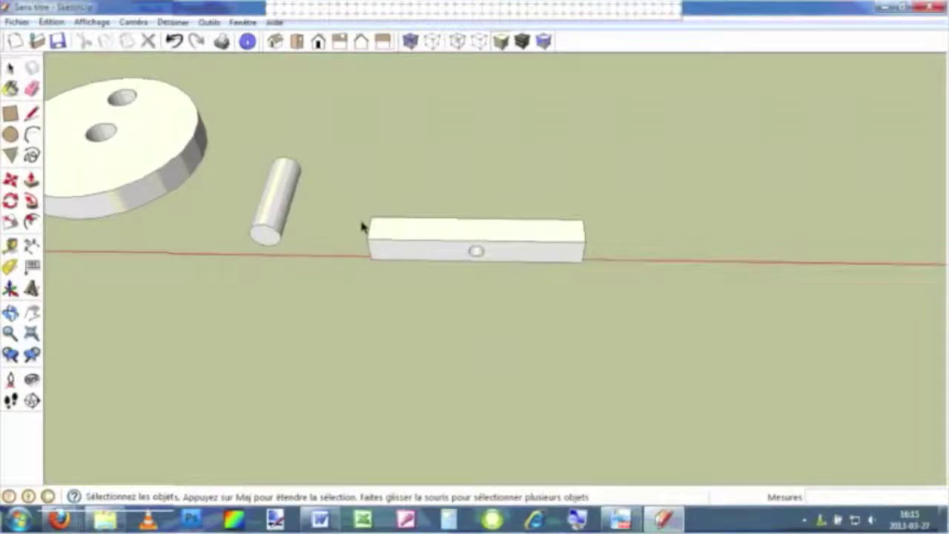
Group the drilled bar with Créer groupe and Ctrl-move a copy back along the green axis
right_click(497, 237)
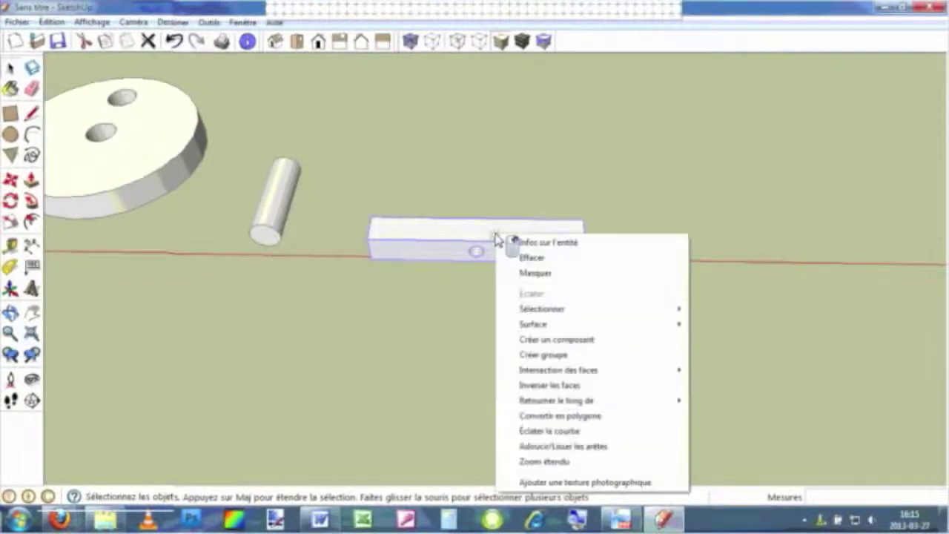
left_click(555, 359)
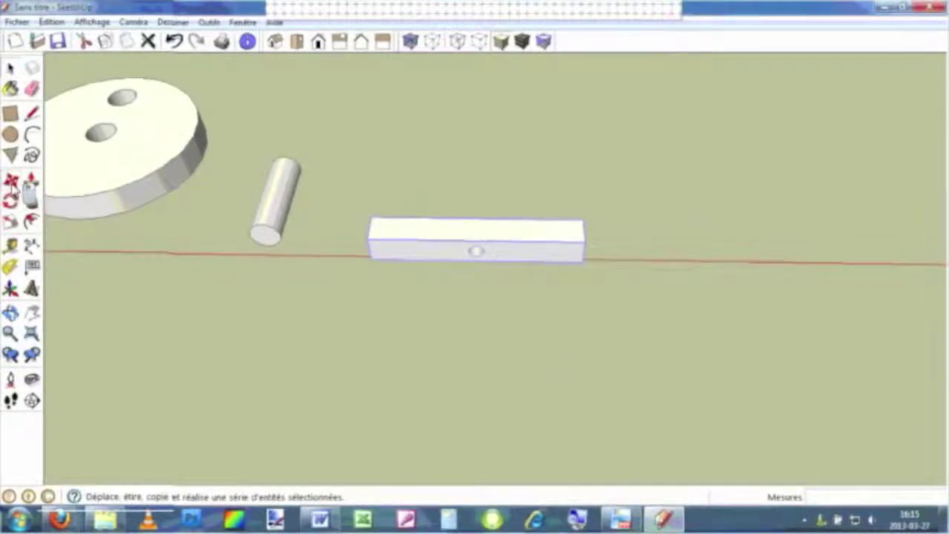
left_click(11, 183)
left_click_drag(475, 249, 472, 194)
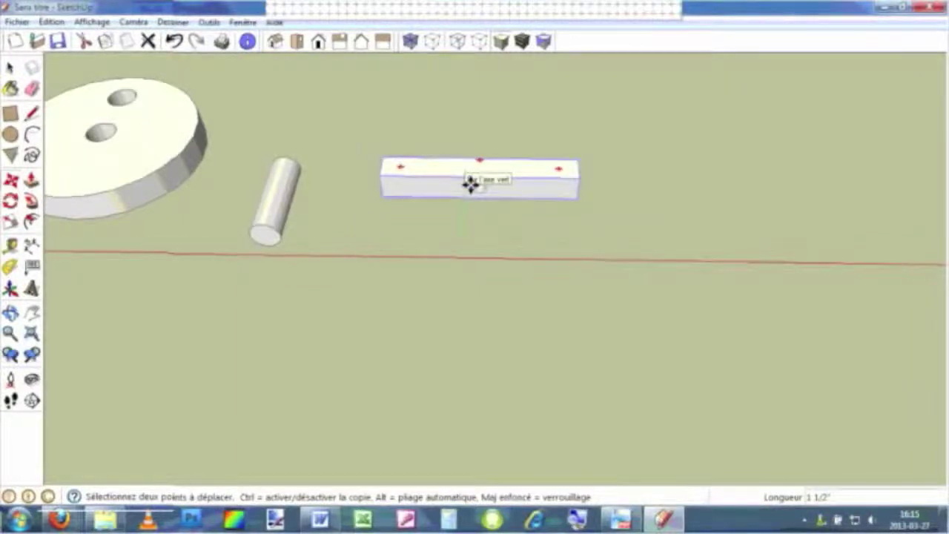
key("ctrl")
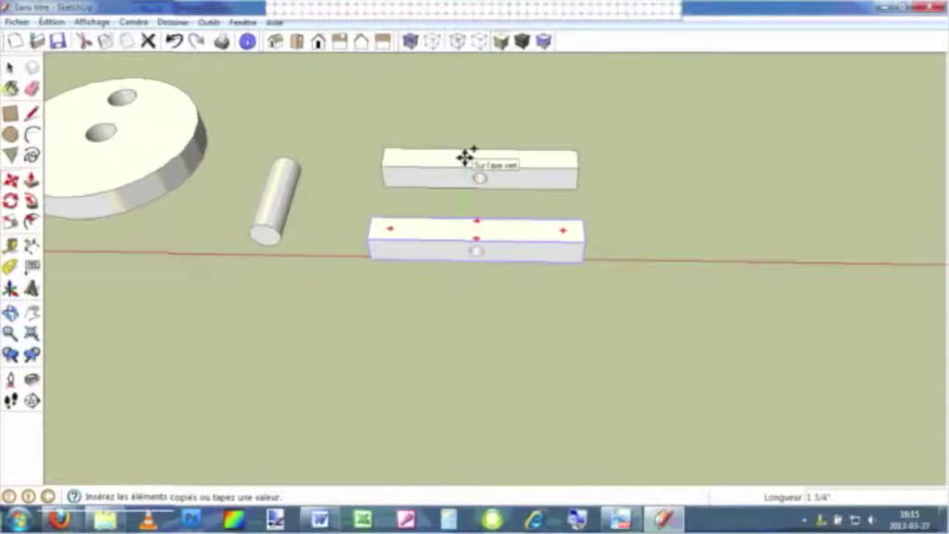
left_click(465, 155)
Orbit and zoom out to view the plate, disc, pin and both drilled bars
mouse_move(424, 300)
middle_mouse_down()
mouse_move(465, 270)
mouse_move(512, 333)
middle_mouse_up()
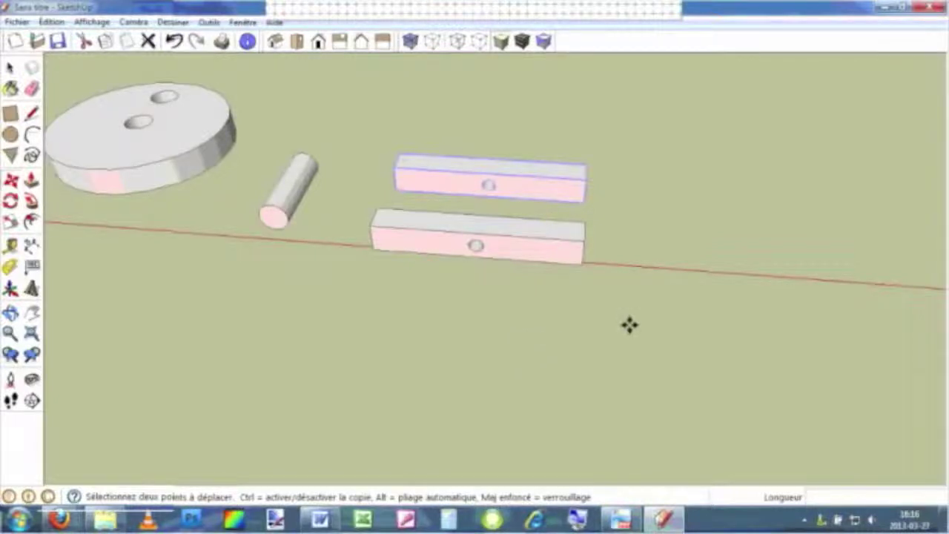
scroll(629, 324, "down", 2)
scroll(627, 326, "down", 2)
scroll(626, 327, "down", 2)
scroll(631, 333, "down", 2)
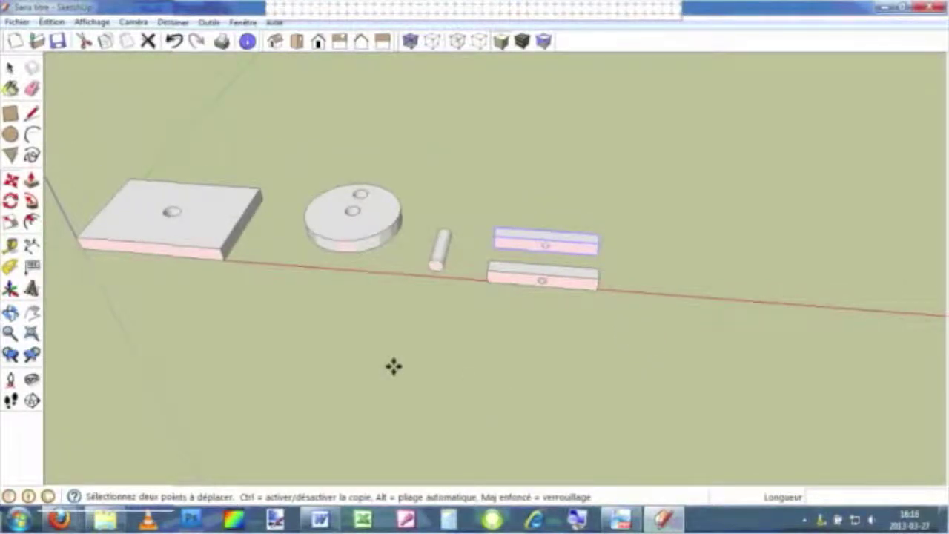
Move the upper bar back above the lower bar, then open Fichier > Banque d'images 3D
left_click(21, 23)
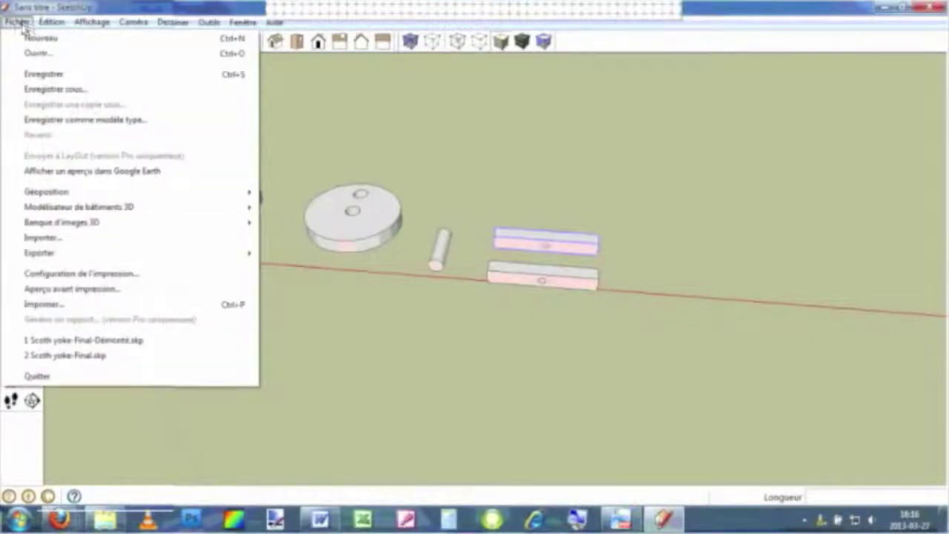
mouse_move(62, 223)
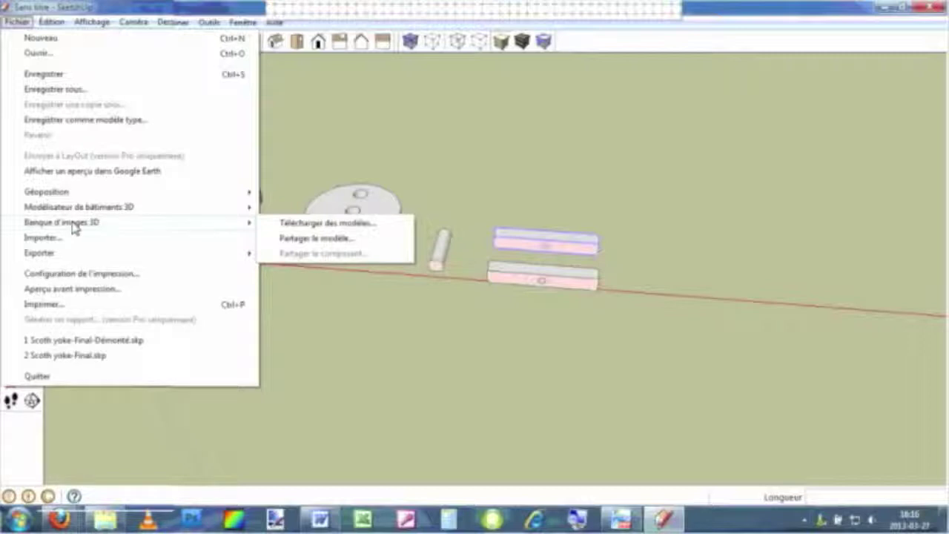
left_click(492, 126)
key("m")
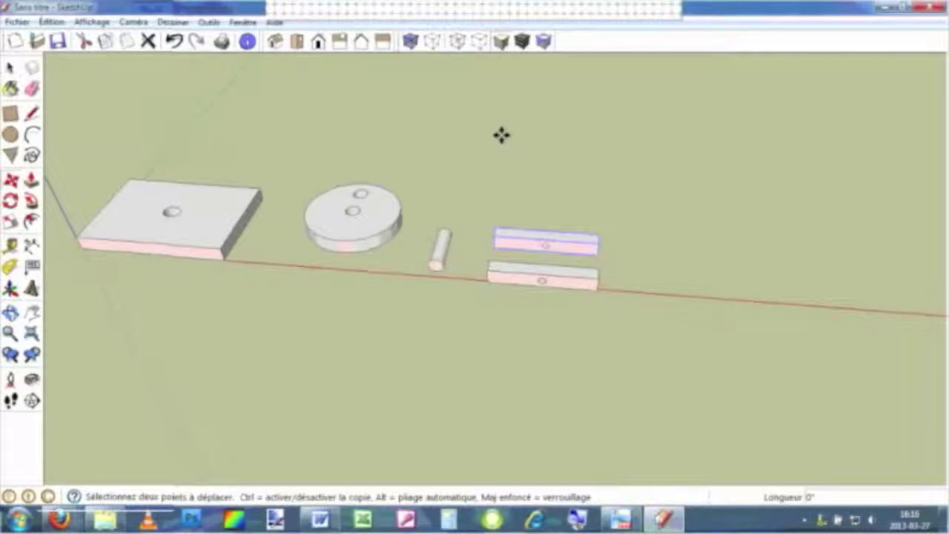
left_click_drag(502, 135, 182, 40)
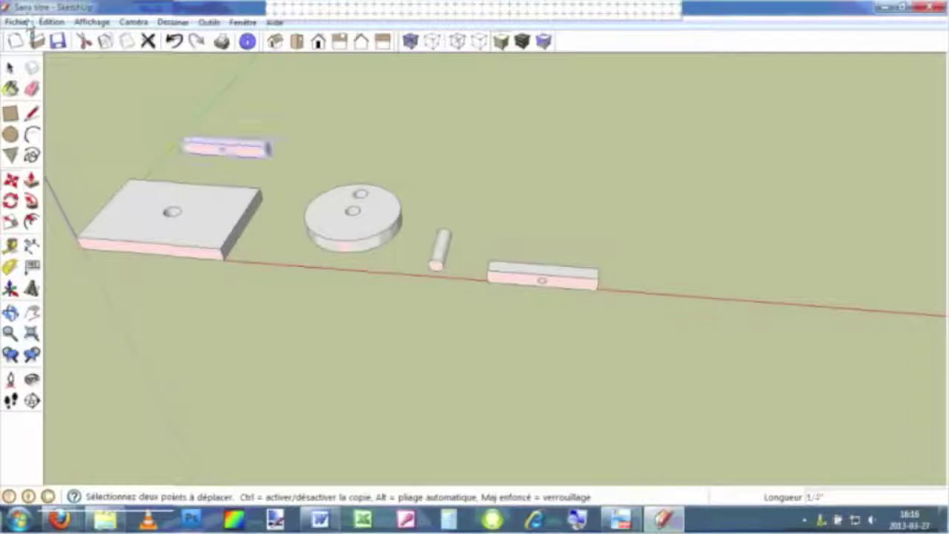
mouse_move(28, 22)
left_mouse_down()
mouse_move(470, 184)
mouse_move(501, 124)
left_mouse_up()
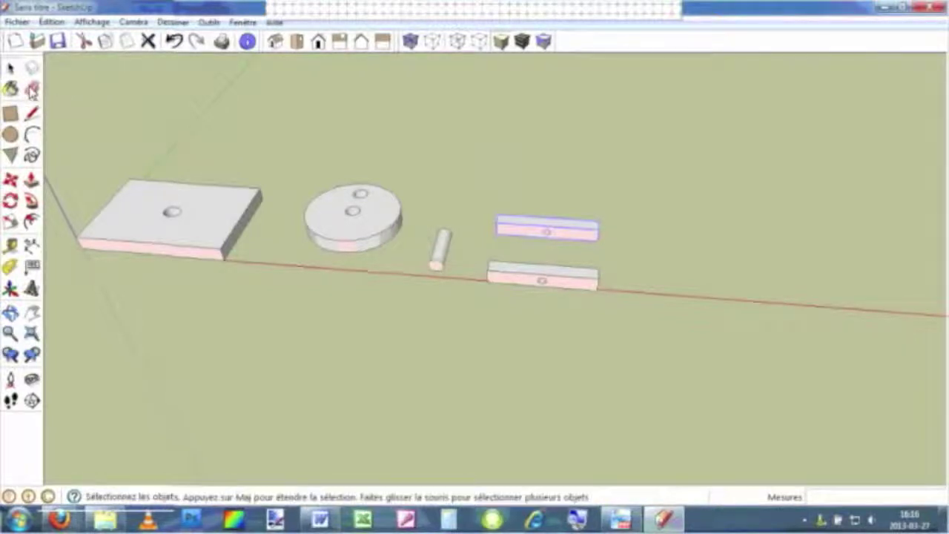
left_click(17, 22)
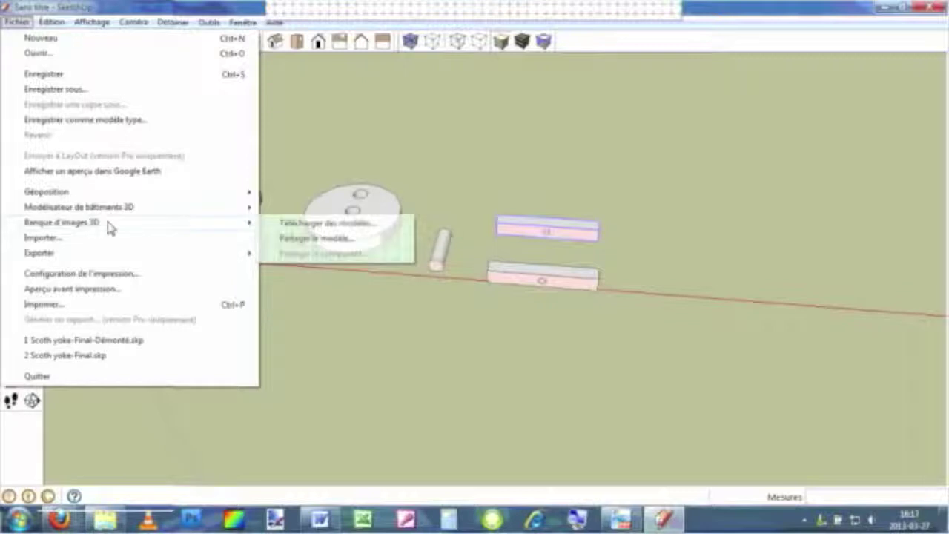
mouse_move(61, 222)
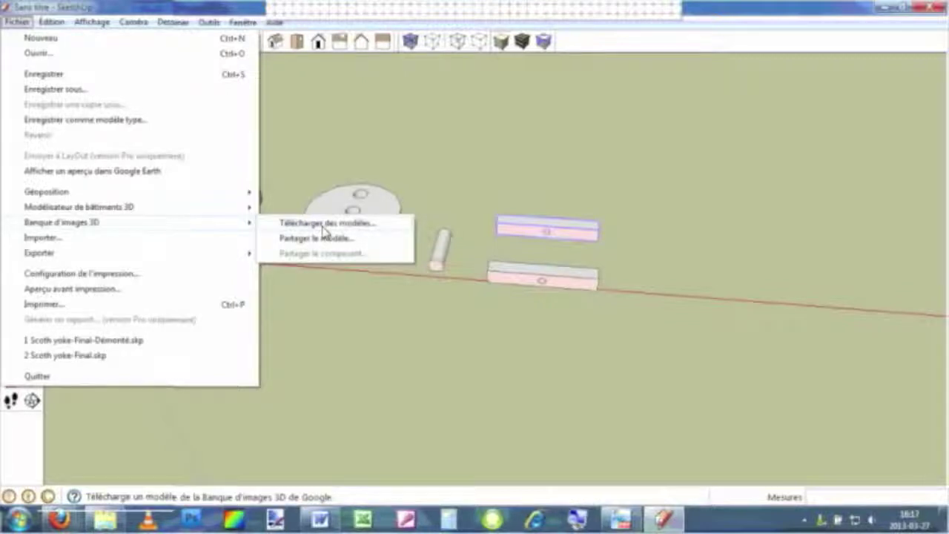
left_click(325, 224)
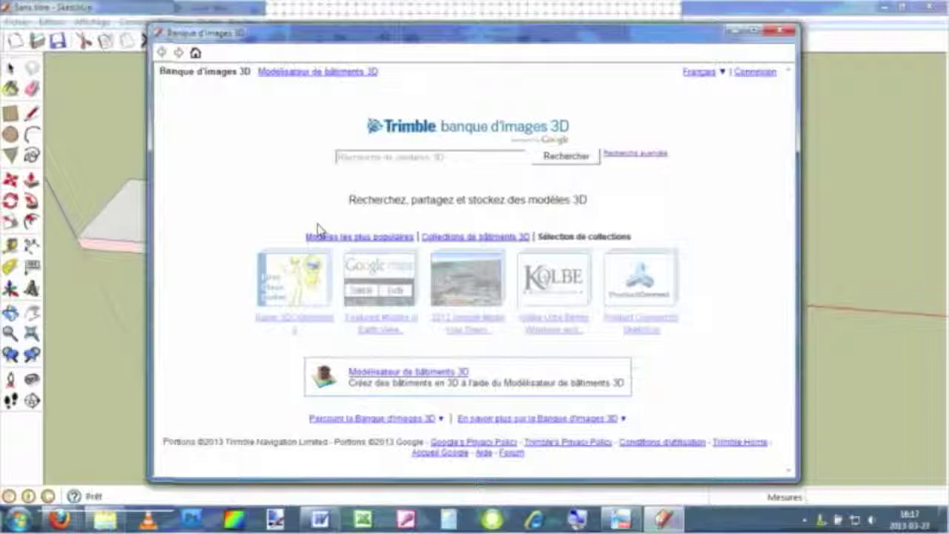
Search 3D Warehouse for 'wood screw' and open the '#8 flat head wood screws' page
left_click(364, 164)
type("wood")
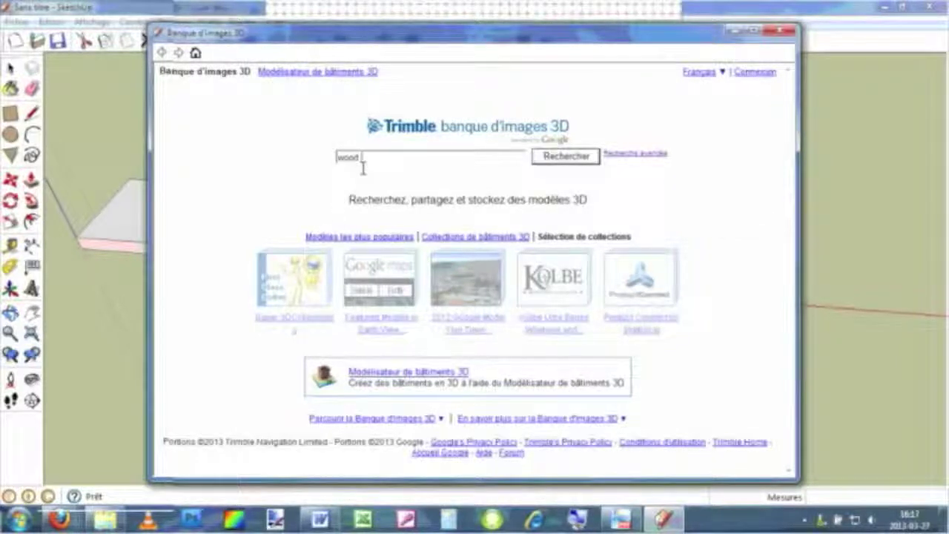
type(" scre")
type("w")
left_click(562, 164)
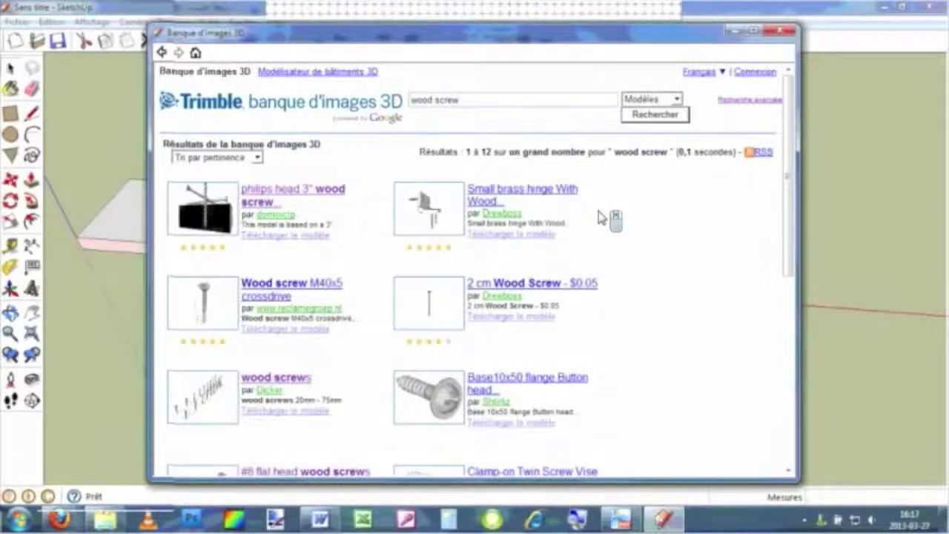
scroll(606, 215, "down", 3)
scroll(601, 216, "down", 3)
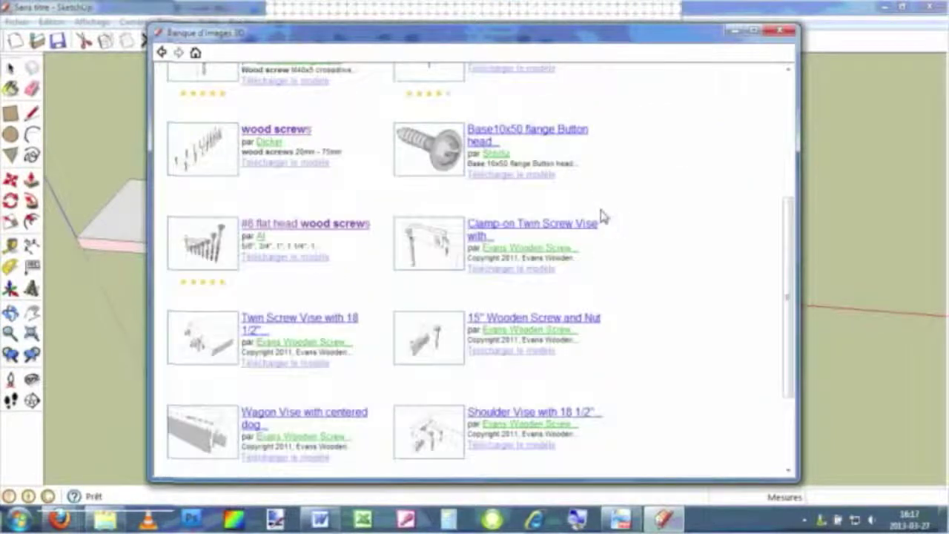
scroll(598, 214, "down", 3)
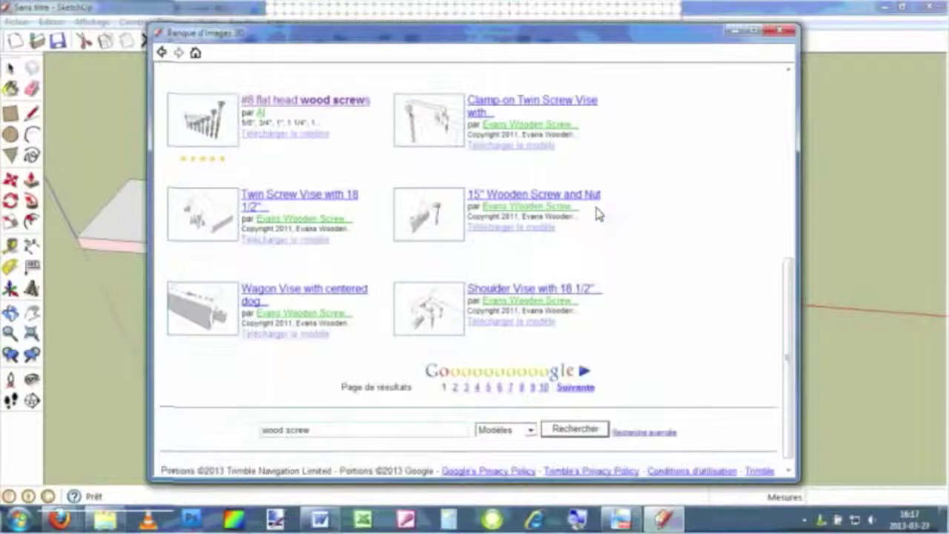
scroll(598, 214, "up", 3)
scroll(598, 214, "up", 2)
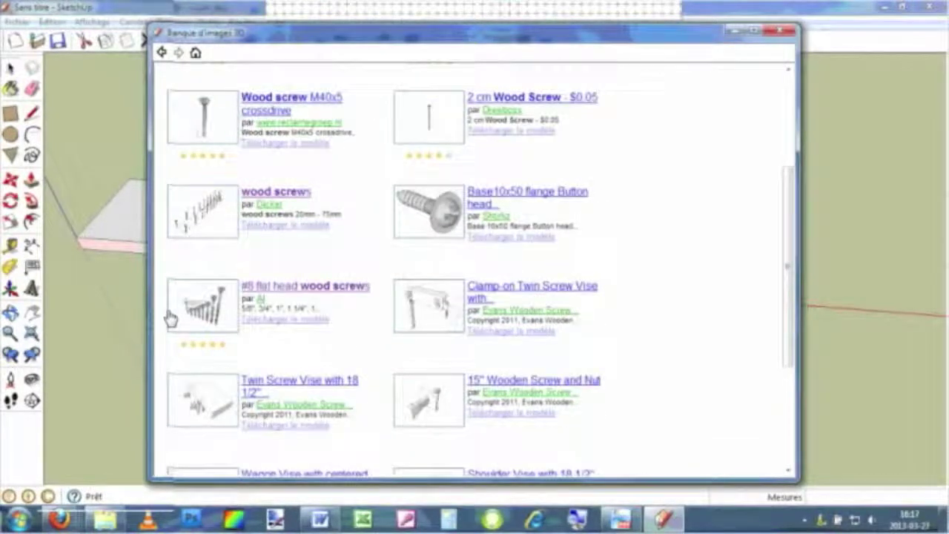
left_click(259, 289)
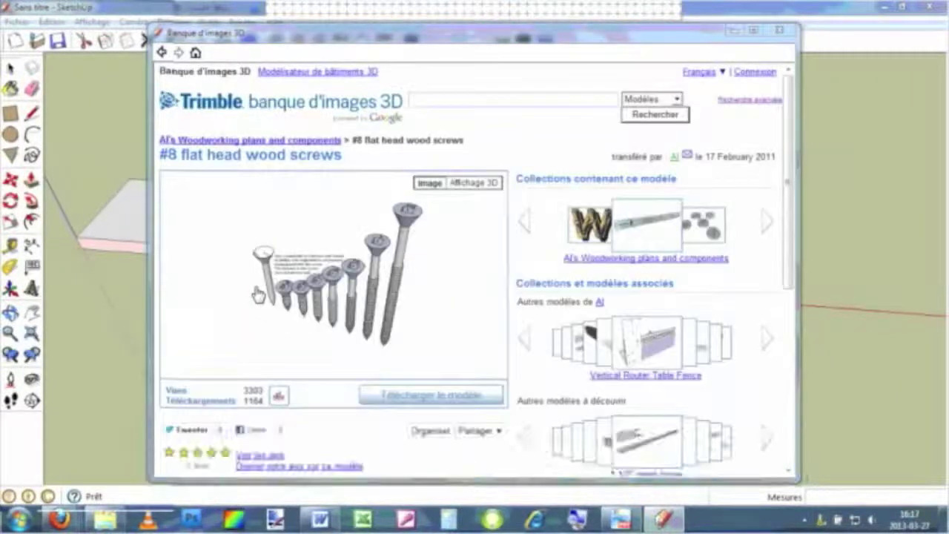
Accept the security warning and download the '#8 flat head wood screws' model
left_click(412, 342)
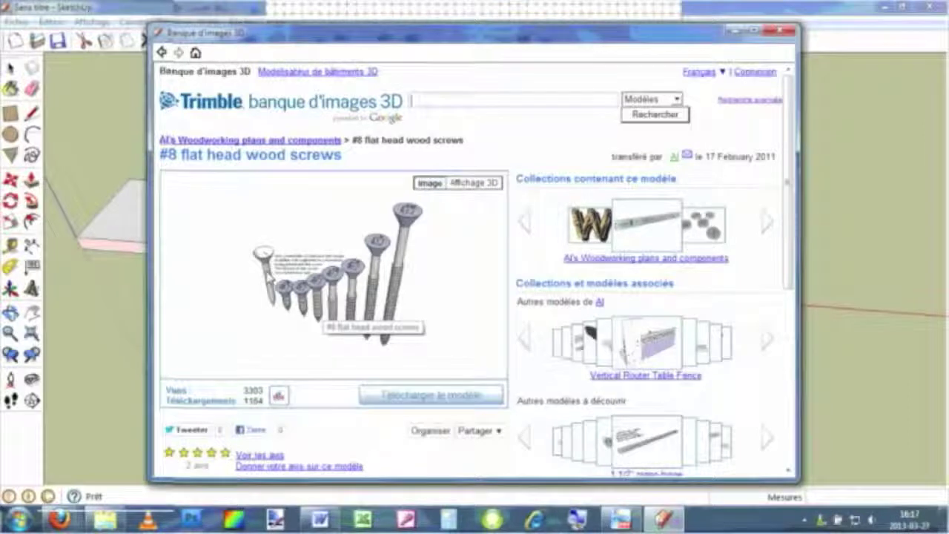
left_click(435, 399)
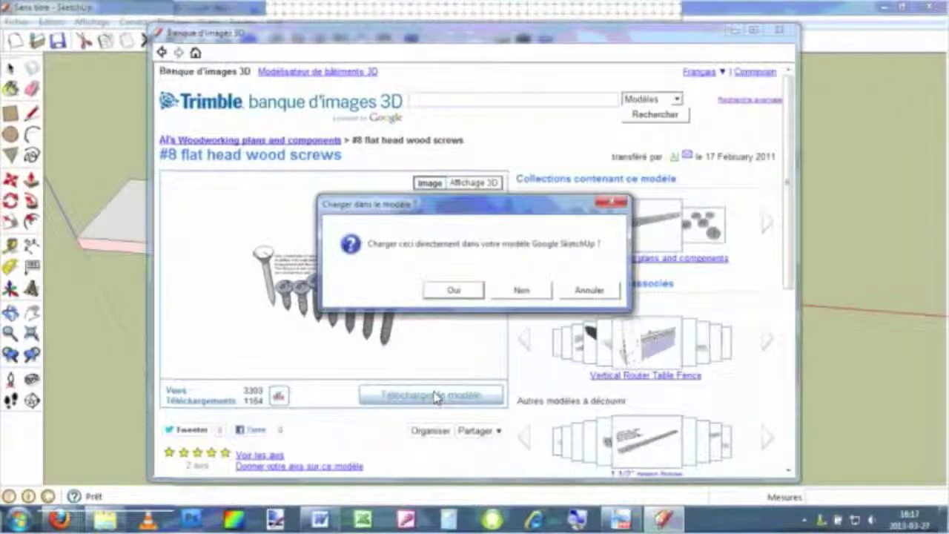
Load the screw set into the model and place it beside the drilled bars
left_click(451, 291)
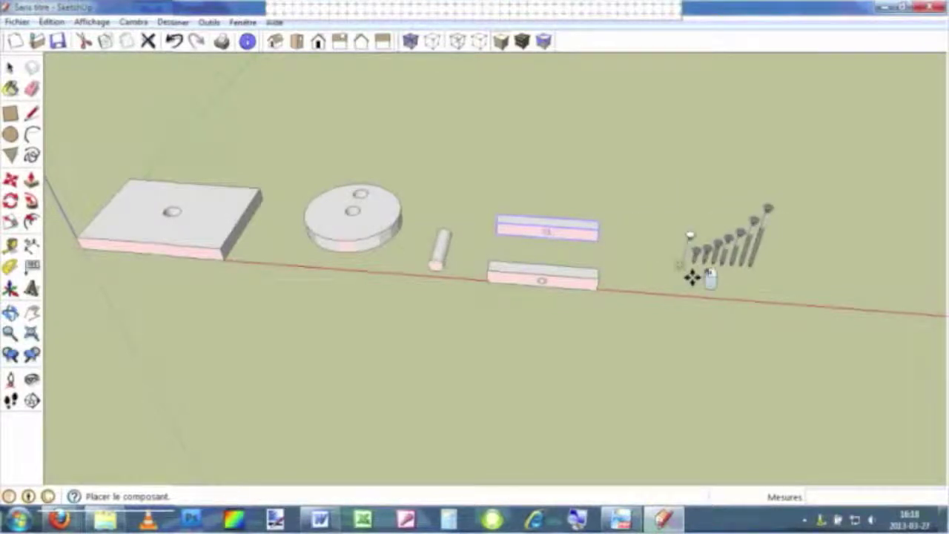
left_click(692, 277)
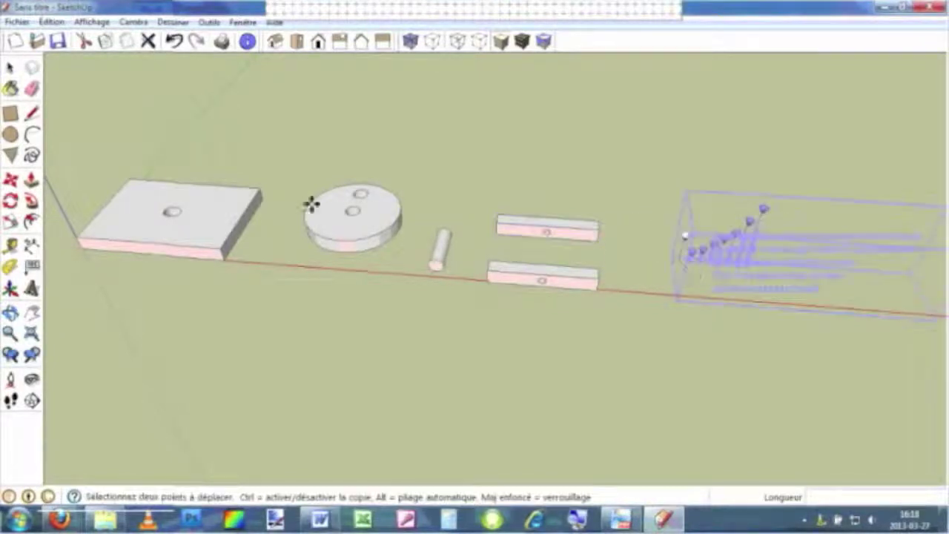
scroll(805, 351, "up", 1)
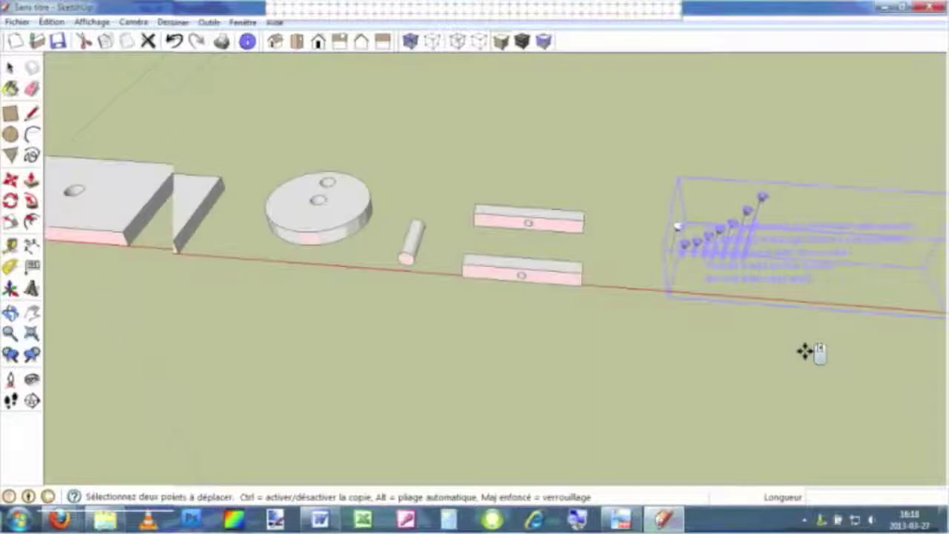
scroll(804, 352, "up", 1)
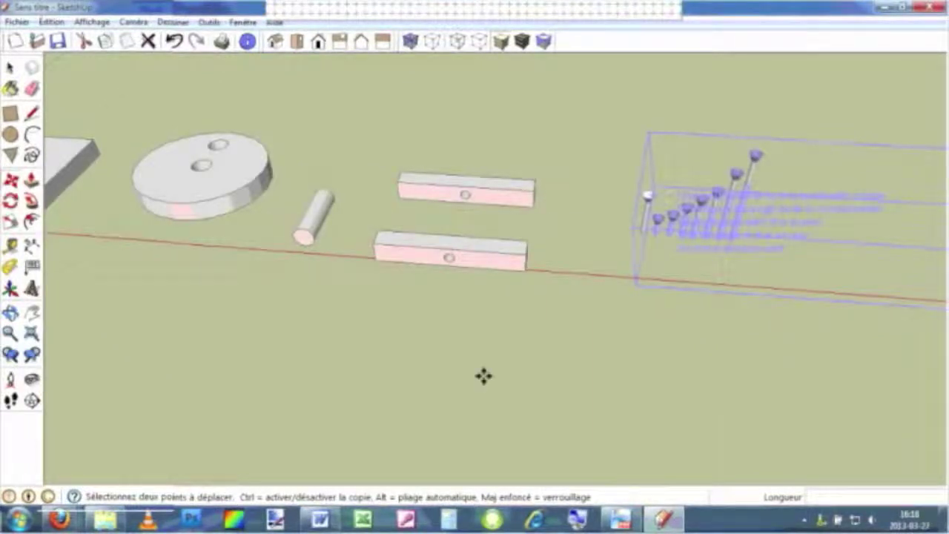
middle_click_drag(371, 354, 166, 367, "shift")
Explode the screw component with Éclater and delete its note text
key("space")
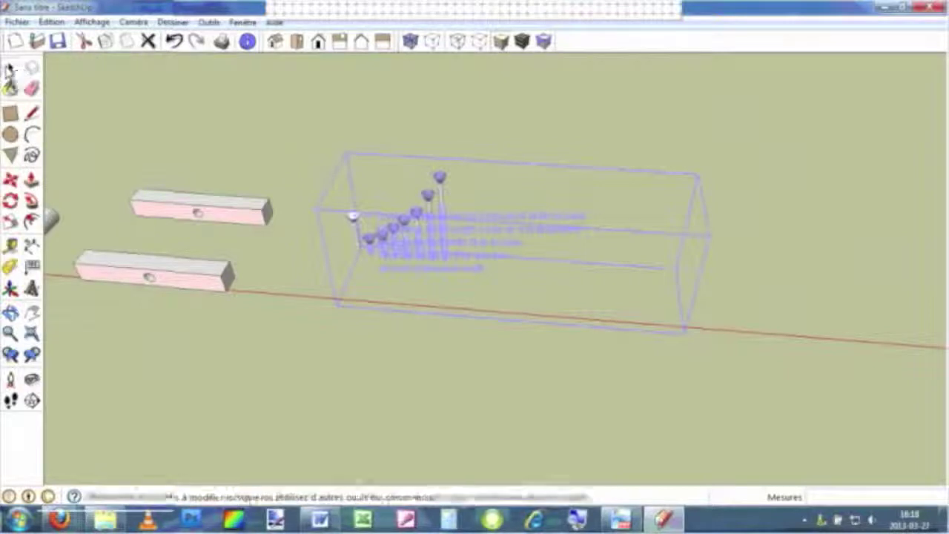
right_click(440, 185)
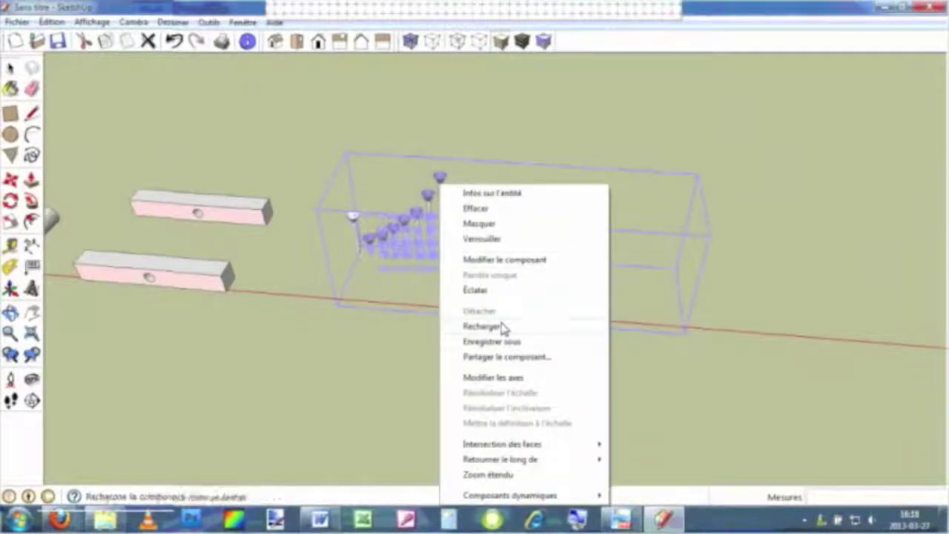
left_click(480, 291)
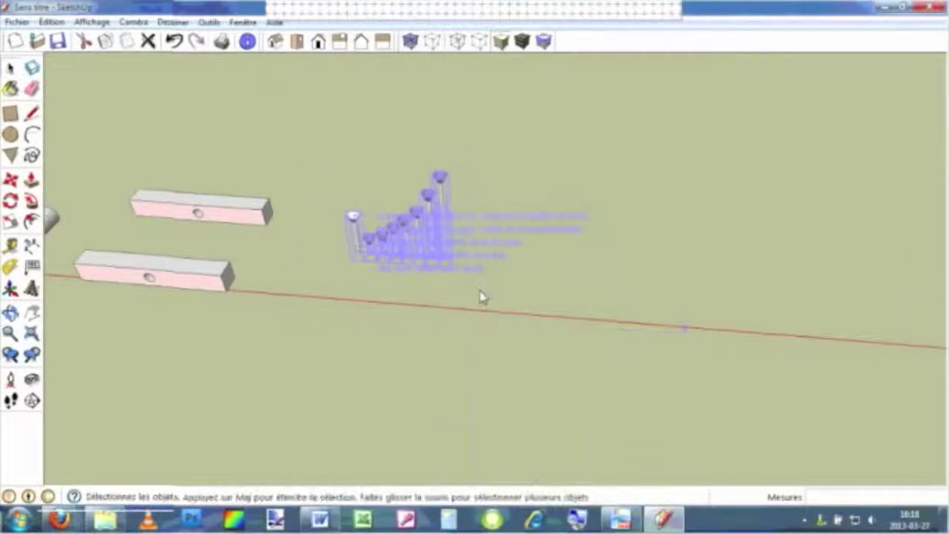
left_click(449, 372)
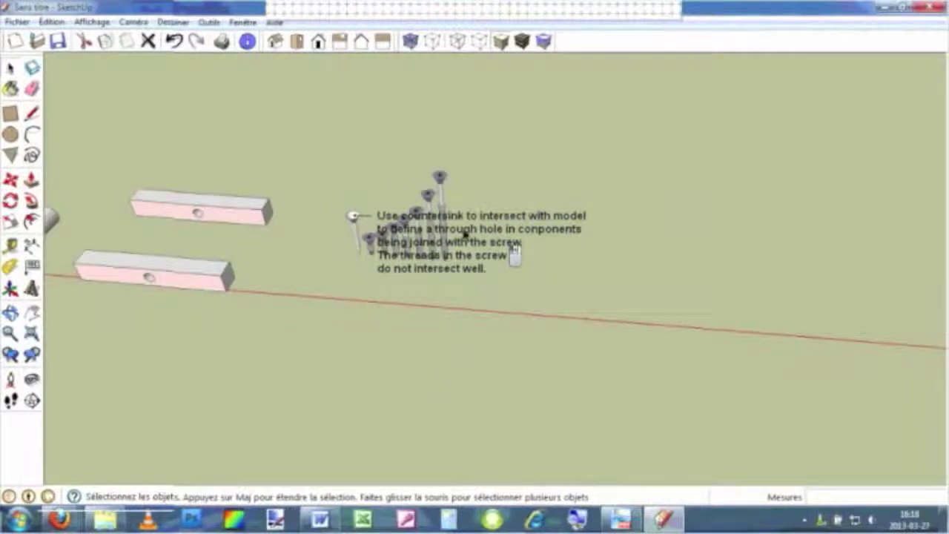
left_click(465, 231)
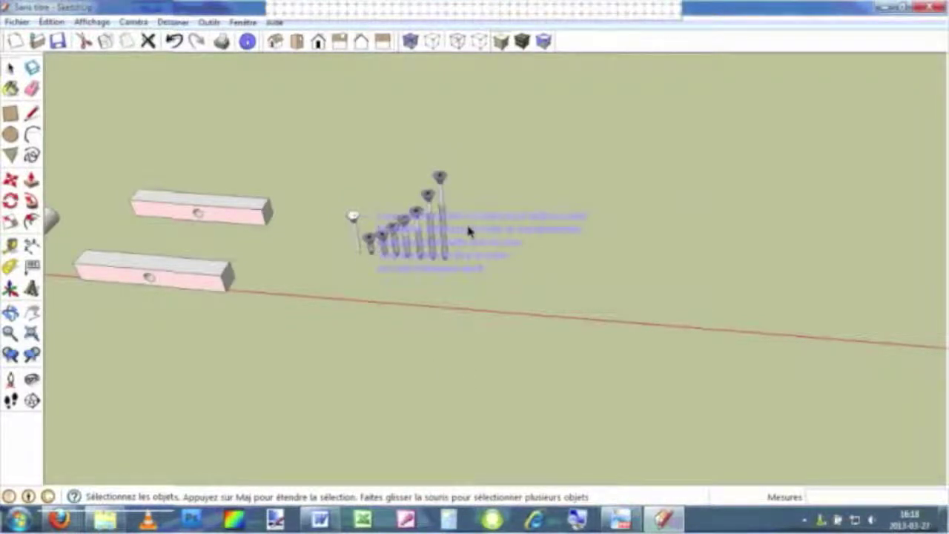
mouse_move(439, 360)
middle_mouse_down()
mouse_move(500, 350)
mouse_move(576, 180)
mouse_move(589, 211)
middle_mouse_up()
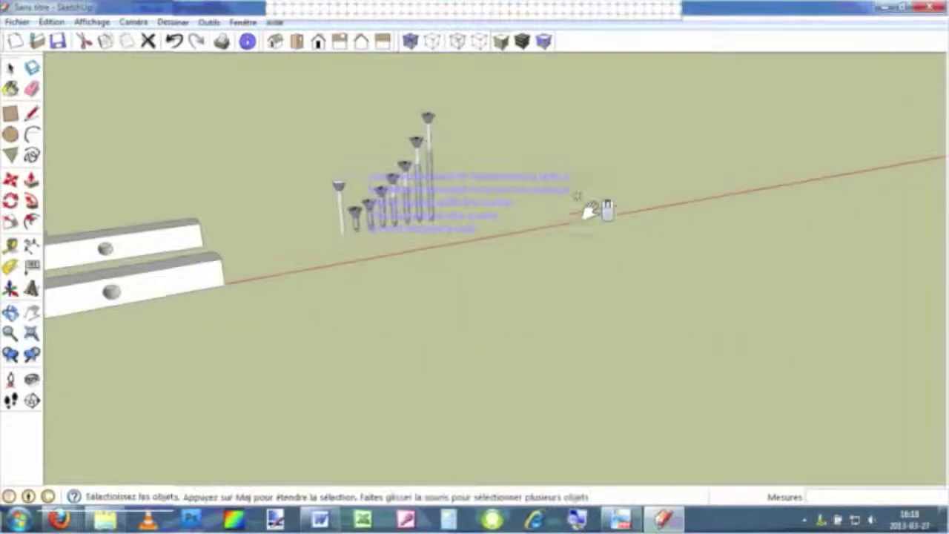
left_click(556, 141)
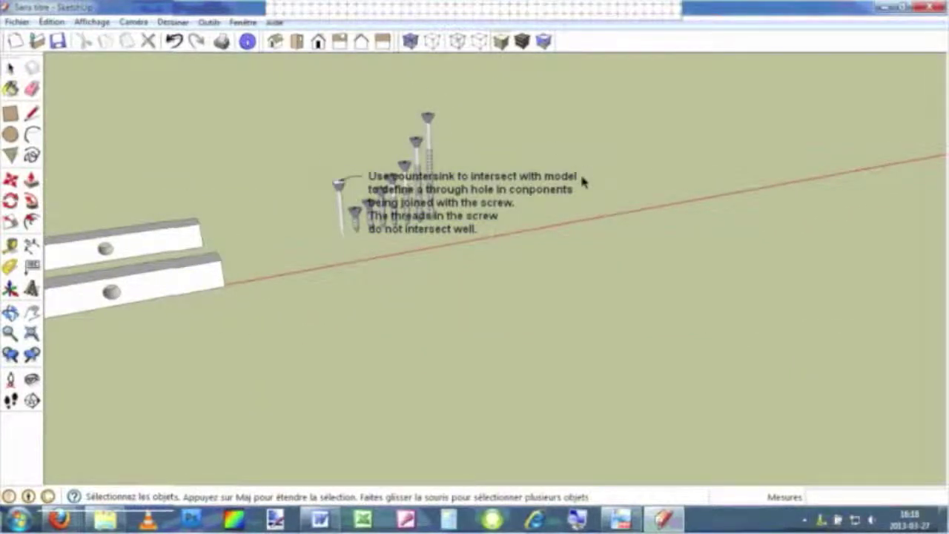
left_click(439, 189)
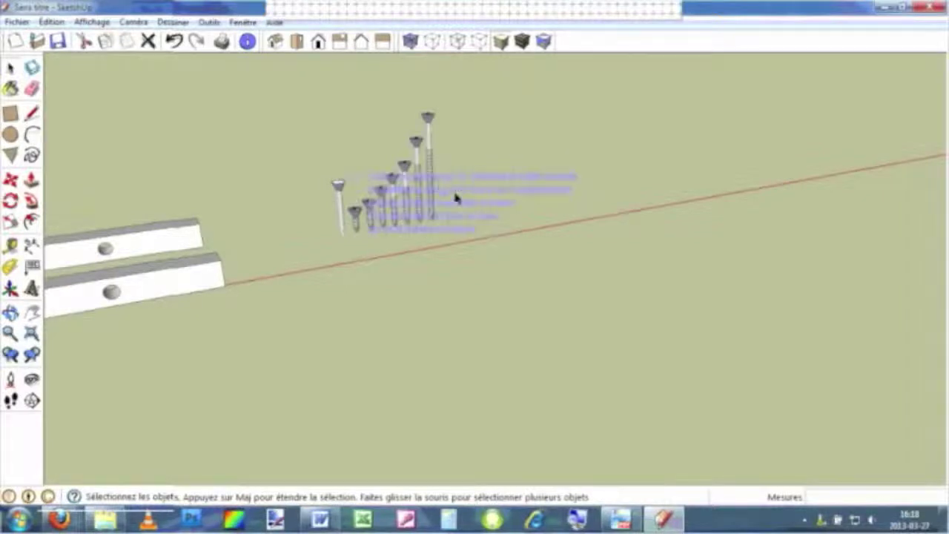
key("Delete")
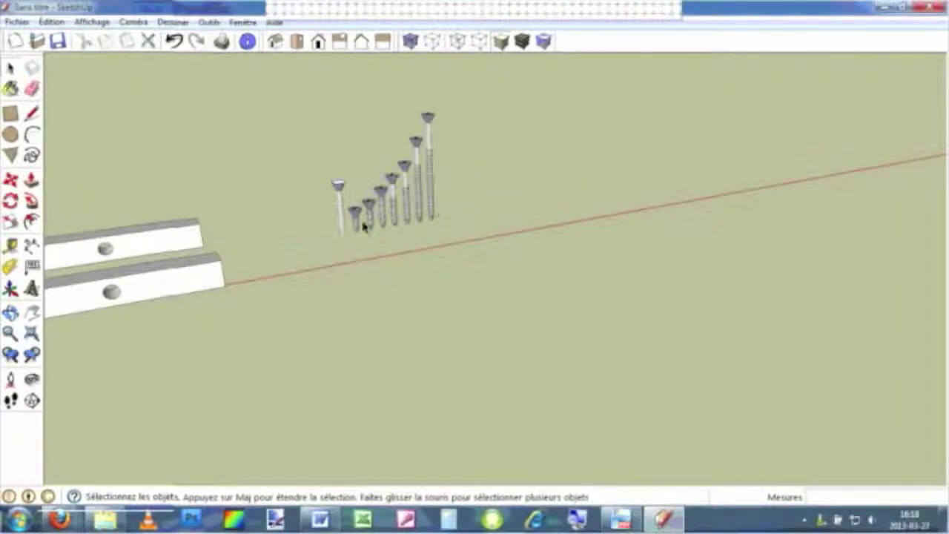
Move one short screw to the left and delete the six remaining screws
left_click(362, 224)
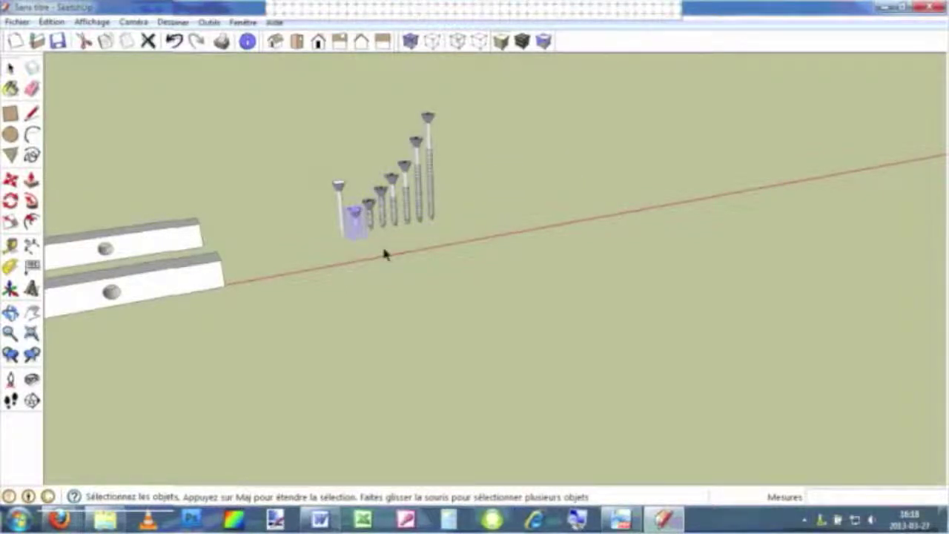
left_click(10, 179)
left_click(365, 233)
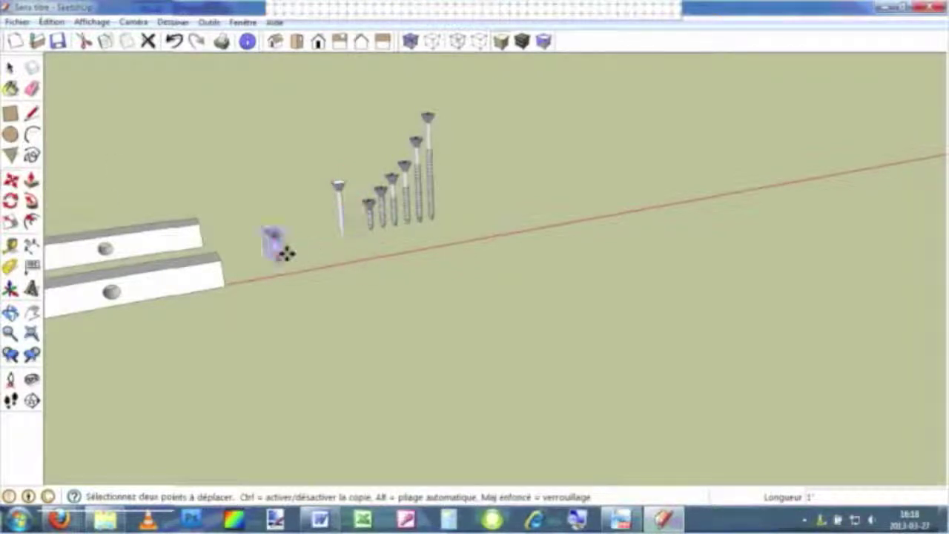
left_click(286, 253)
left_click(10, 67)
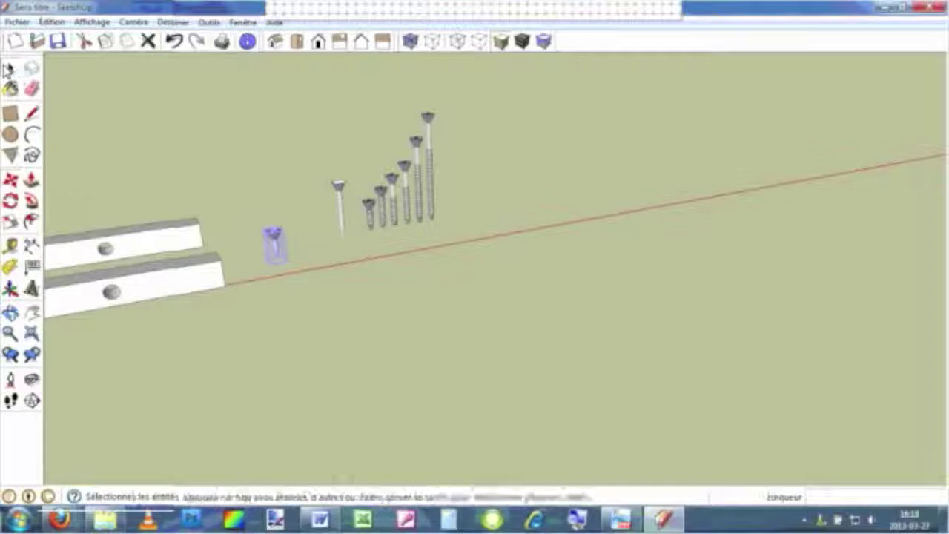
left_click_drag(319, 103, 489, 246)
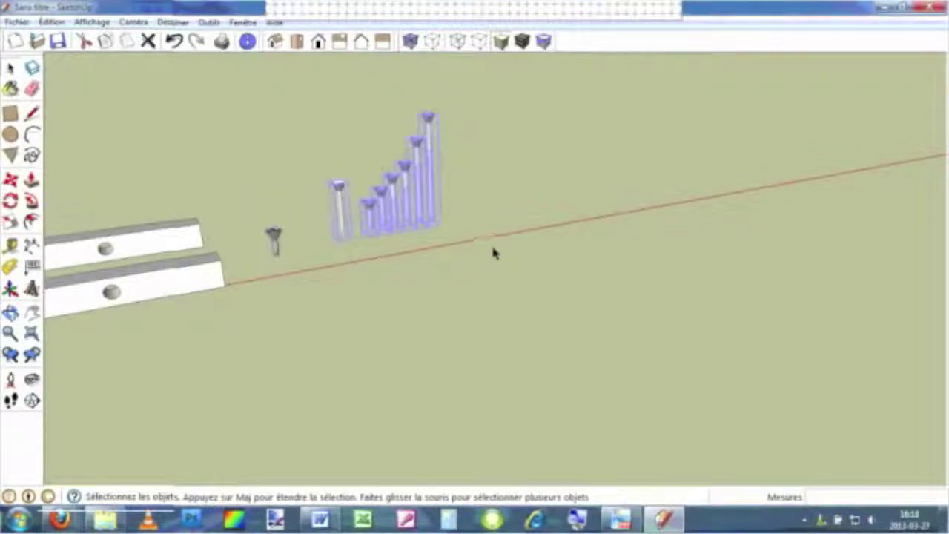
key("Delete")
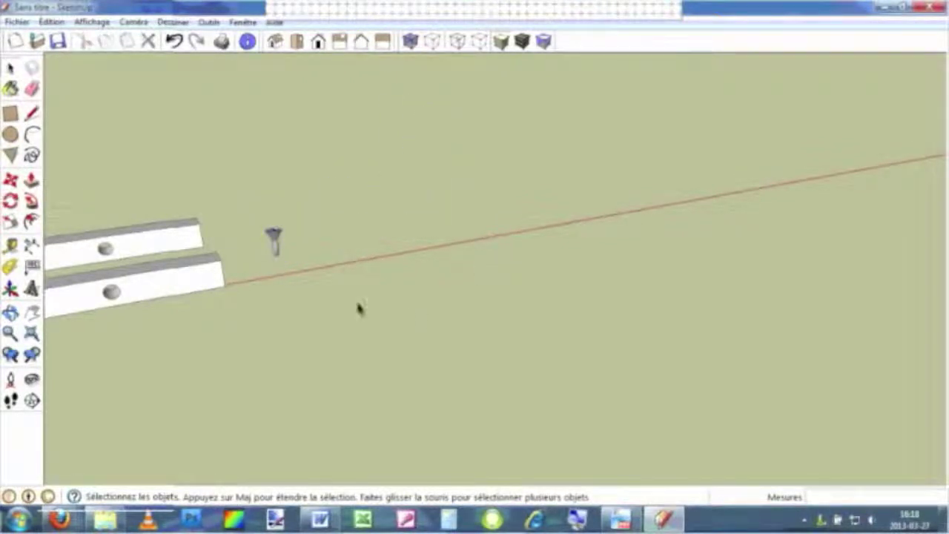
Zoom and orbit closer to the single short screw beside the two drilled bars
scroll(263, 342, "down", 1)
scroll(260, 352, "down", 1)
scroll(271, 334, "down", 1)
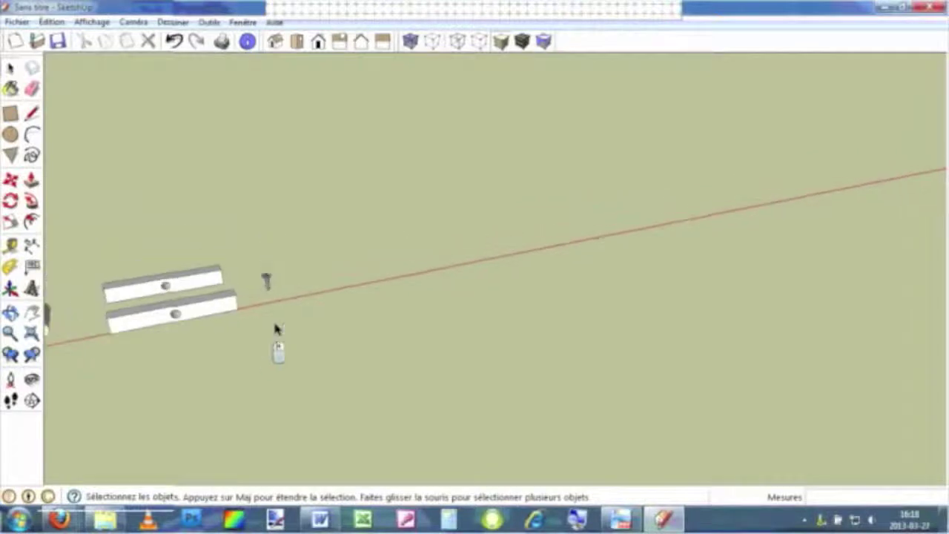
scroll(275, 329, "up", 2)
mouse_move(275, 264)
middle_mouse_down()
mouse_move(295, 315)
mouse_move(222, 207)
middle_mouse_up()
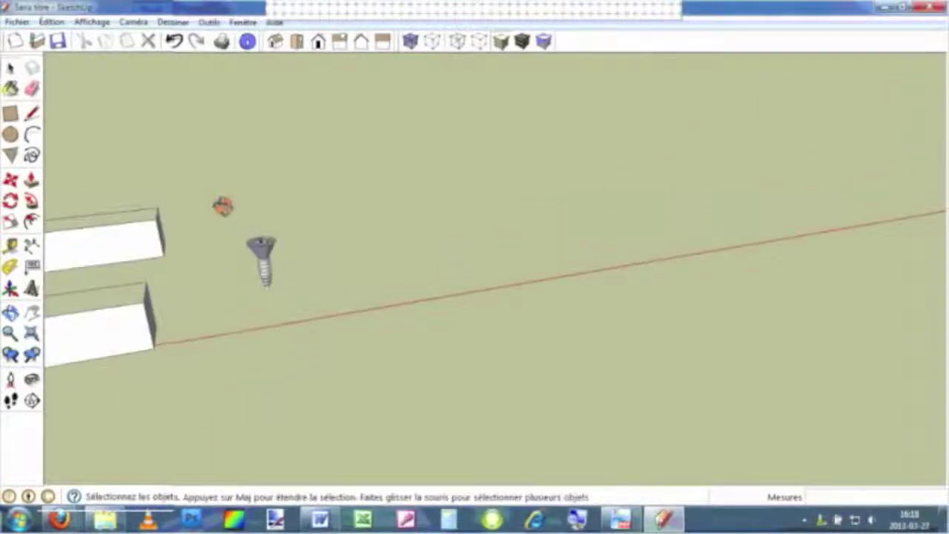
left_click(20, 22)
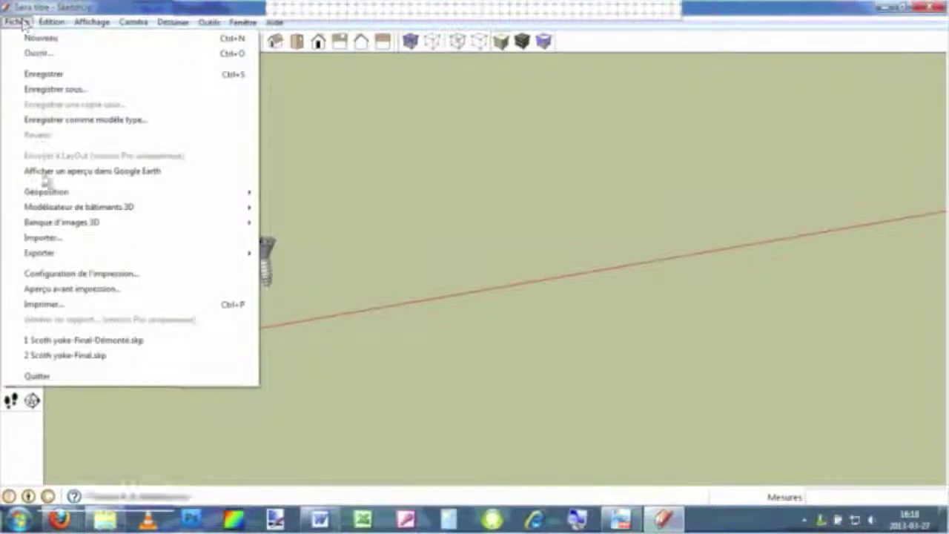
Open the recent 'Scoth yoke-Final-Démonté.skp' without saving the untitled model
left_click(62, 342)
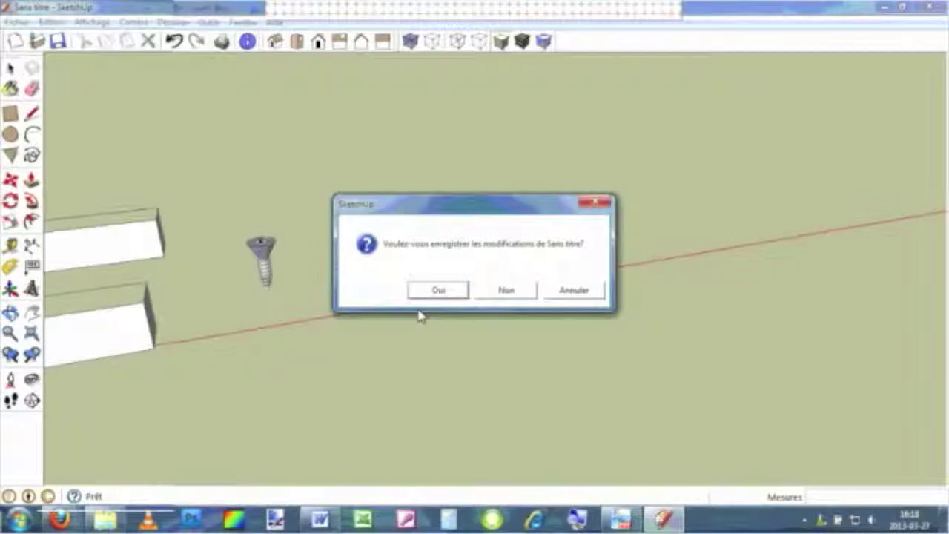
left_click(505, 291)
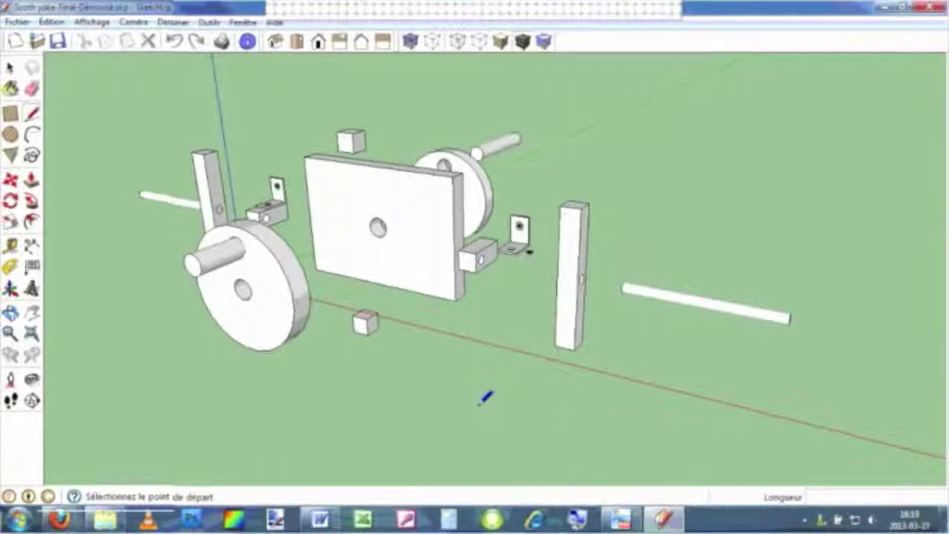
Rotate the lying square post about its base so it stands vertical beside the plate
left_click(10, 69)
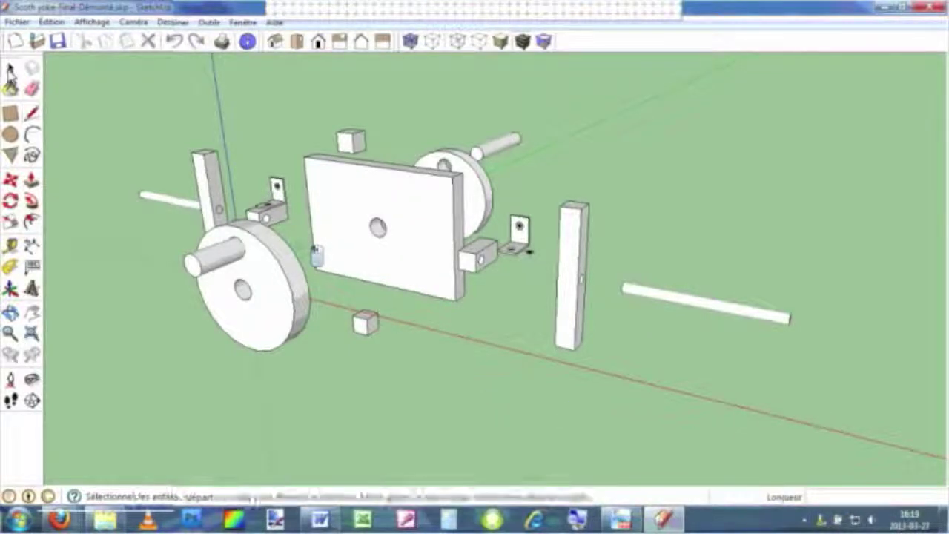
left_click(577, 339)
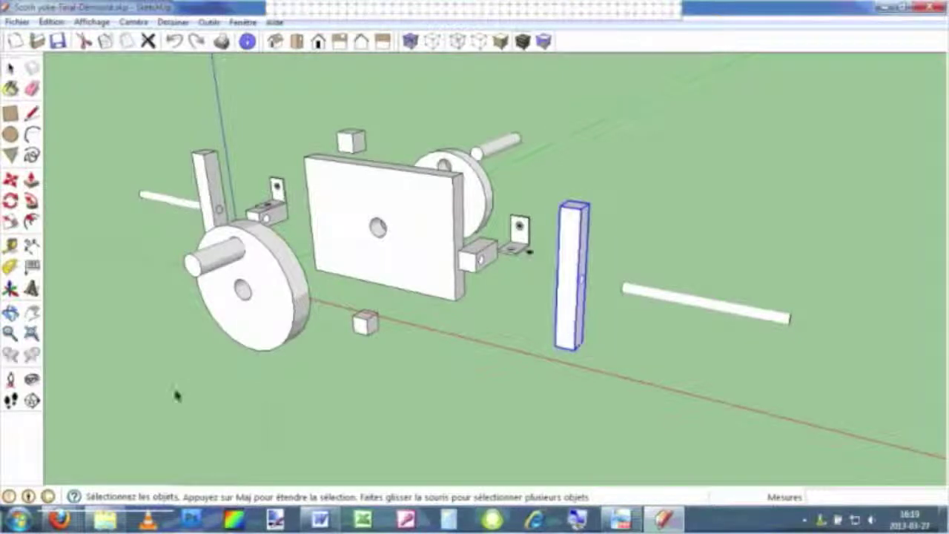
left_click(10, 202)
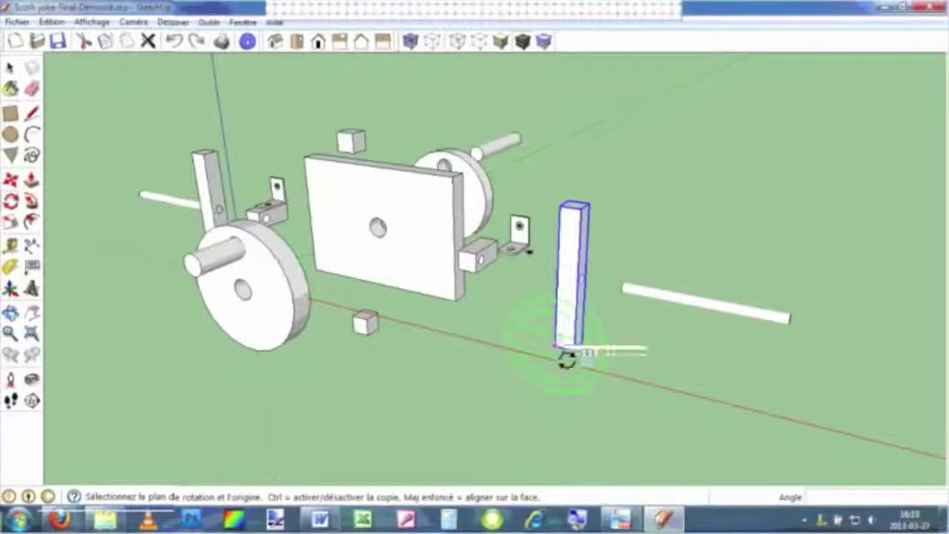
left_click(566, 357)
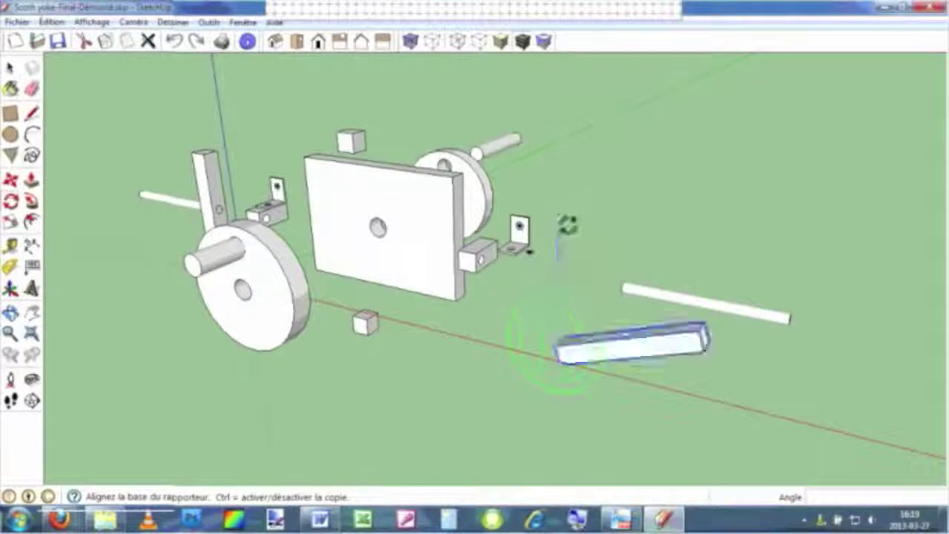
left_click(757, 390)
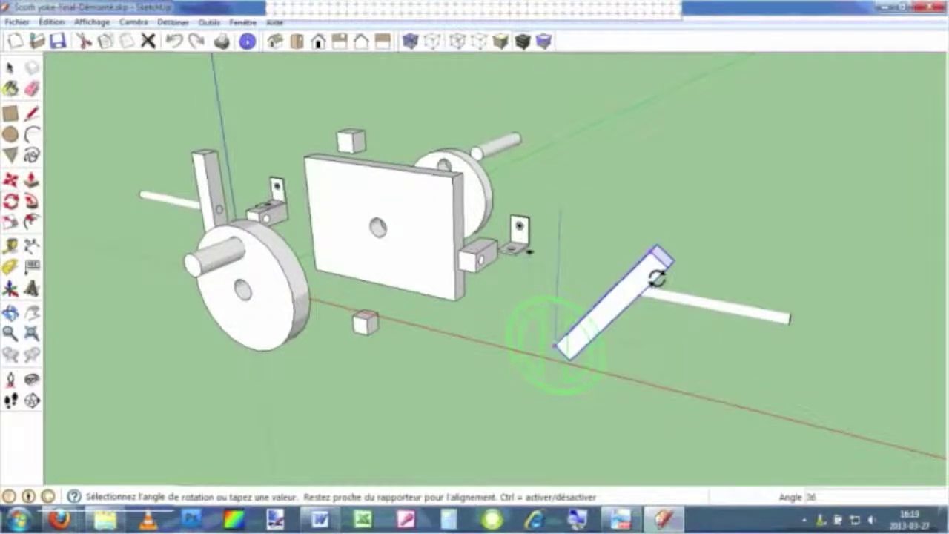
left_click(568, 247)
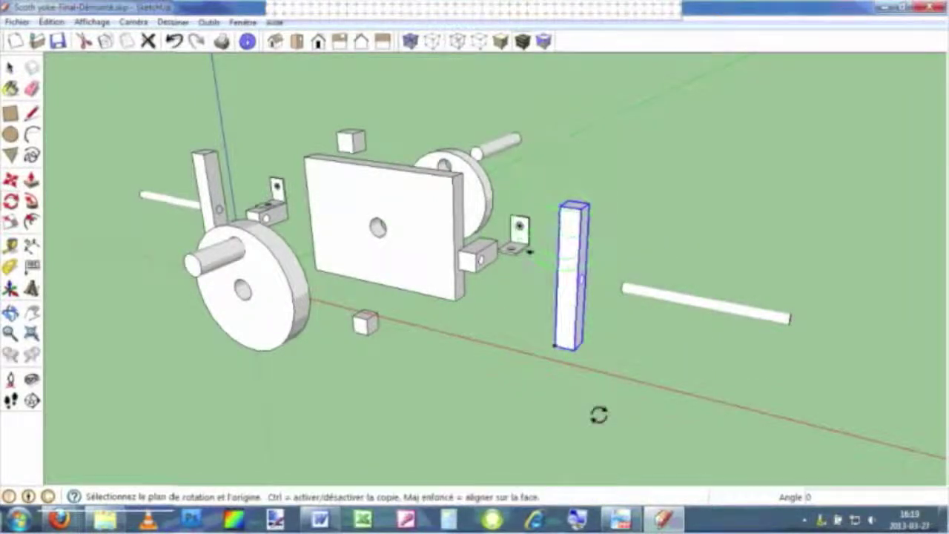
key("o")
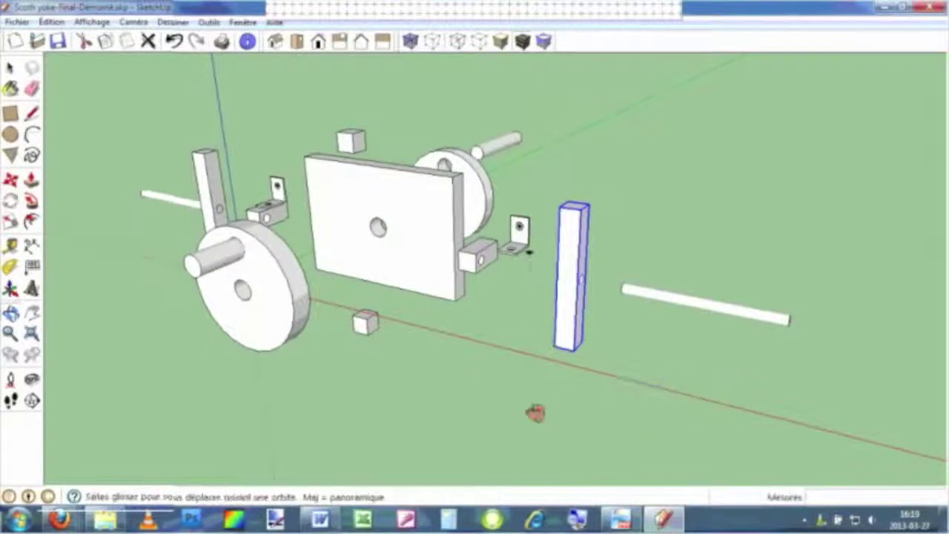
middle_click_drag(535, 413, 498, 435)
mouse_move(600, 364)
middle_mouse_down()
mouse_move(799, 343)
mouse_move(555, 345)
mouse_move(727, 354)
mouse_move(737, 314)
mouse_move(769, 312)
middle_mouse_up()
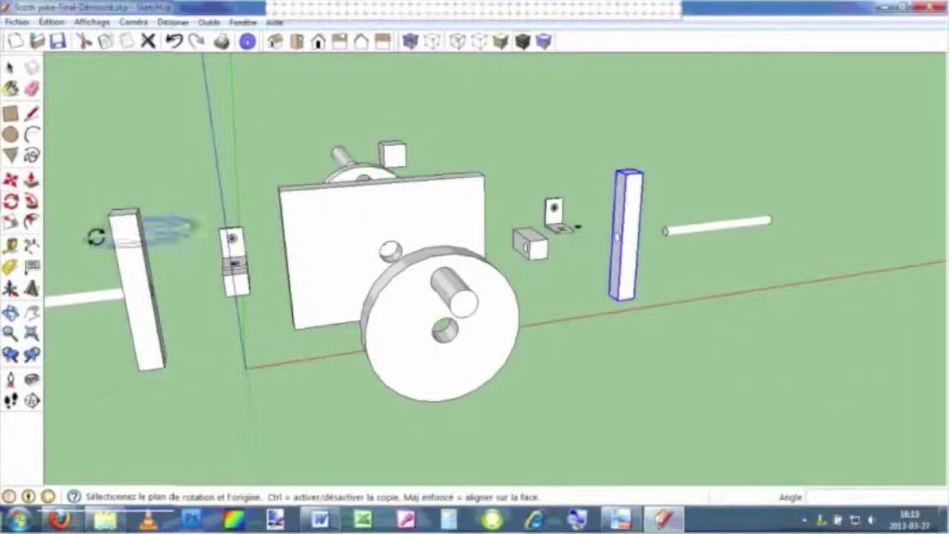
key("space")
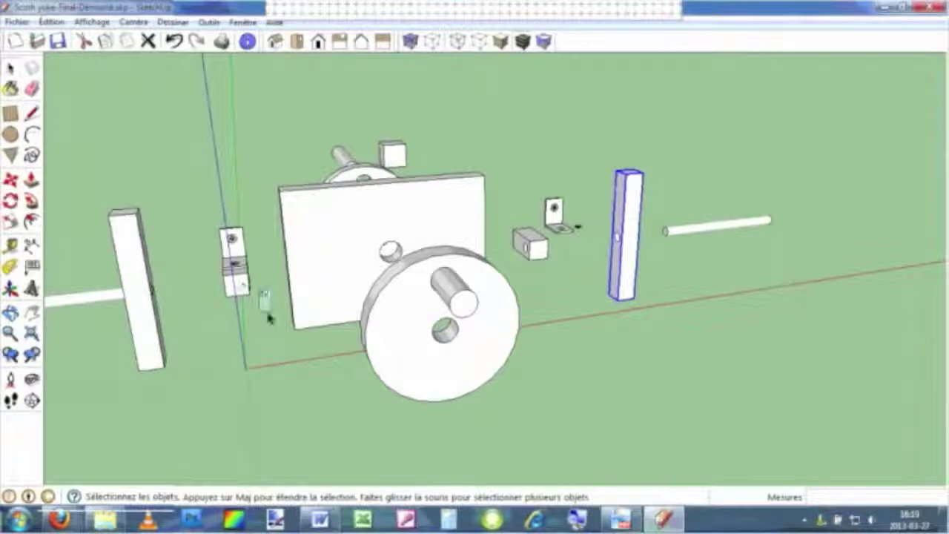
Move the small slotted bracket block onto the left side of the plate's front face
left_click(269, 315)
left_click(11, 181)
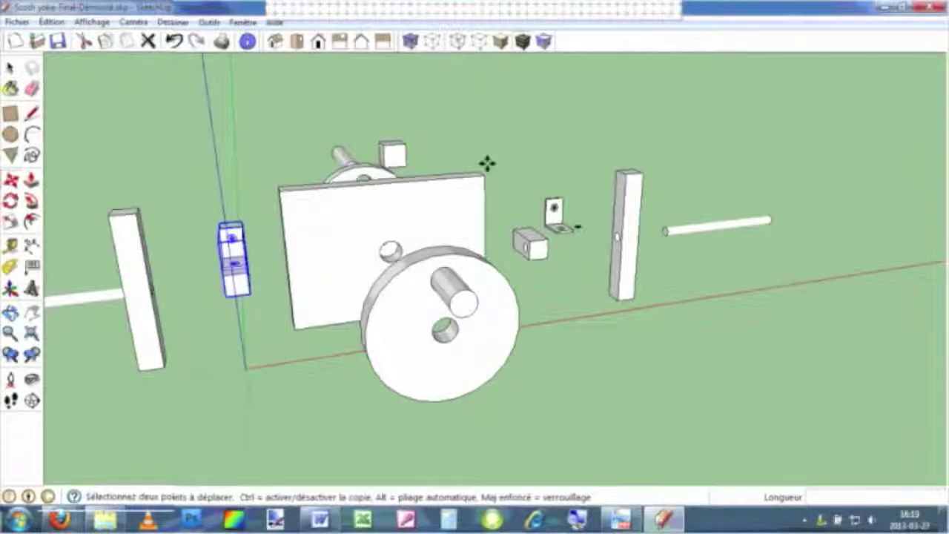
middle_click_drag(576, 132, 678, 110)
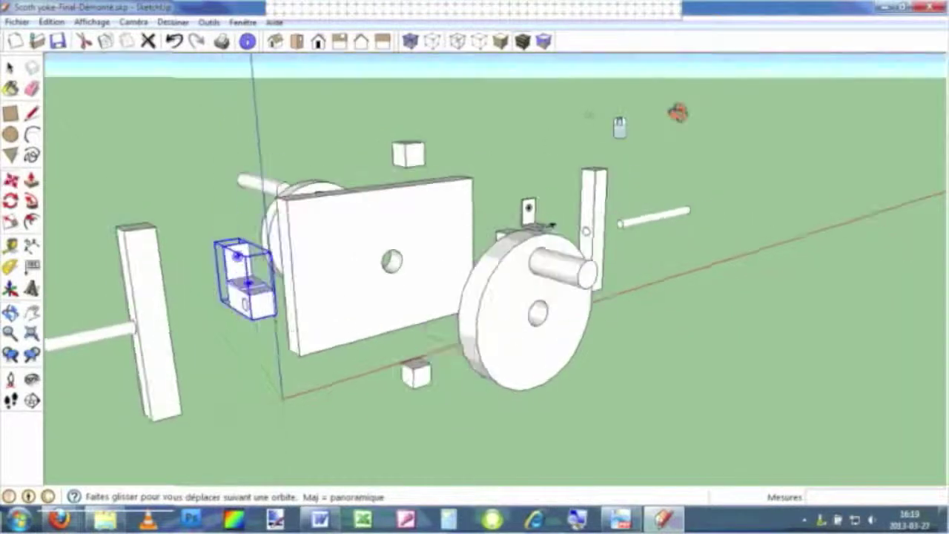
middle_click_drag(244, 313, 371, 403)
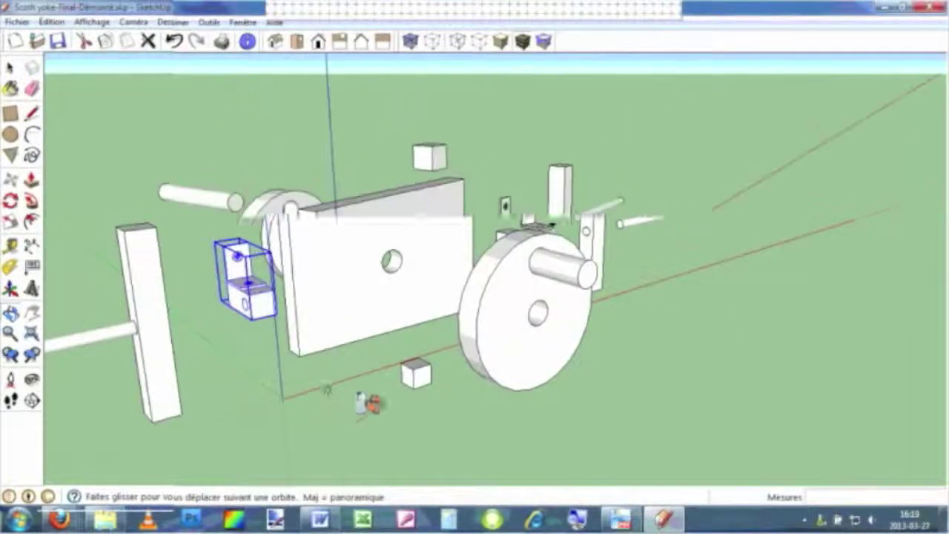
left_click(279, 346)
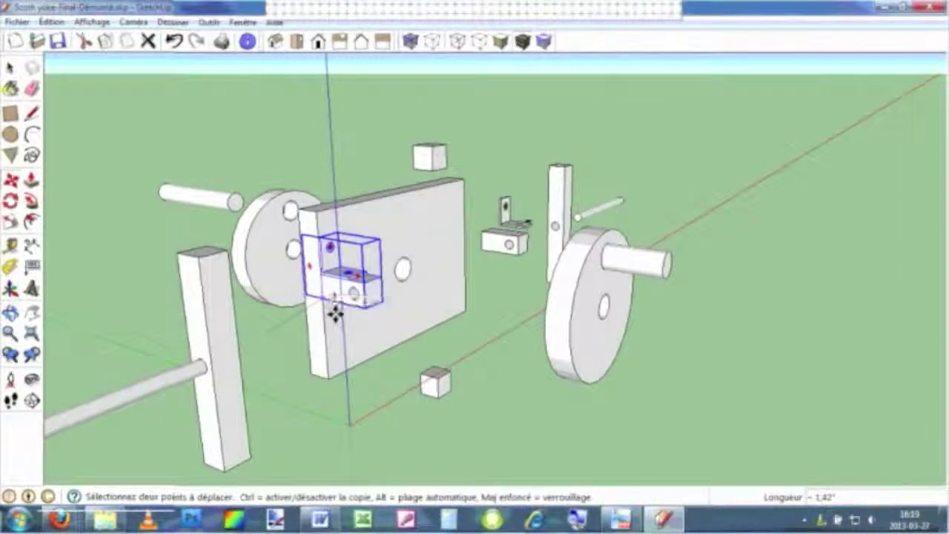
left_click(335, 315)
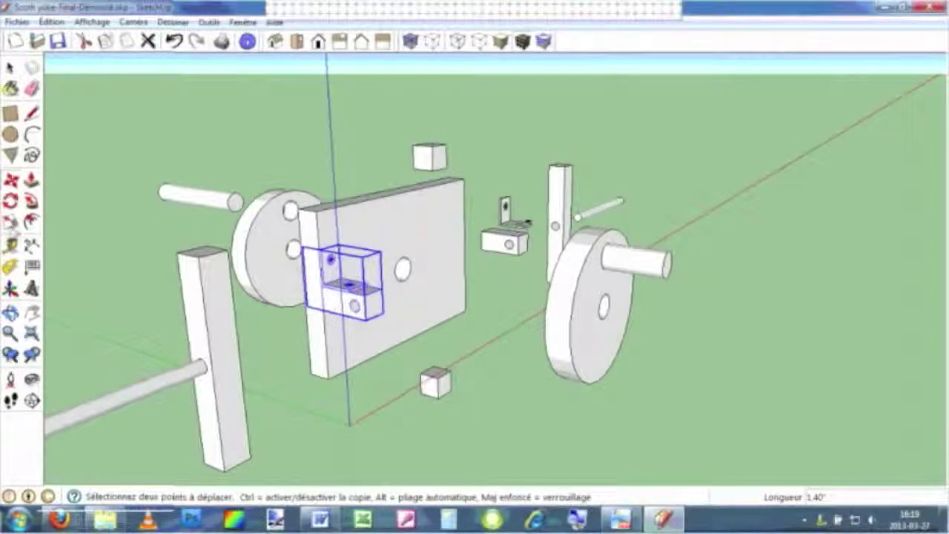
left_click(12, 251)
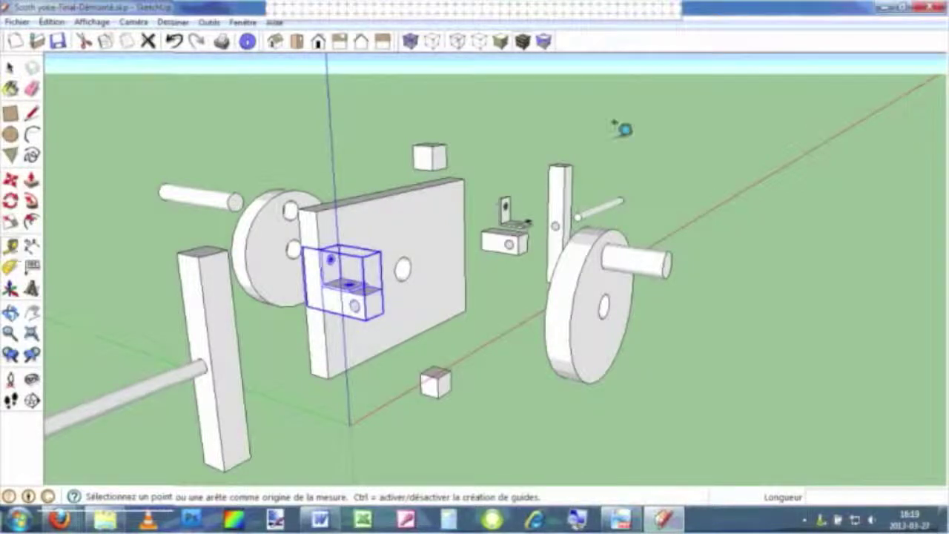
middle_click_drag(596, 140, 524, 141)
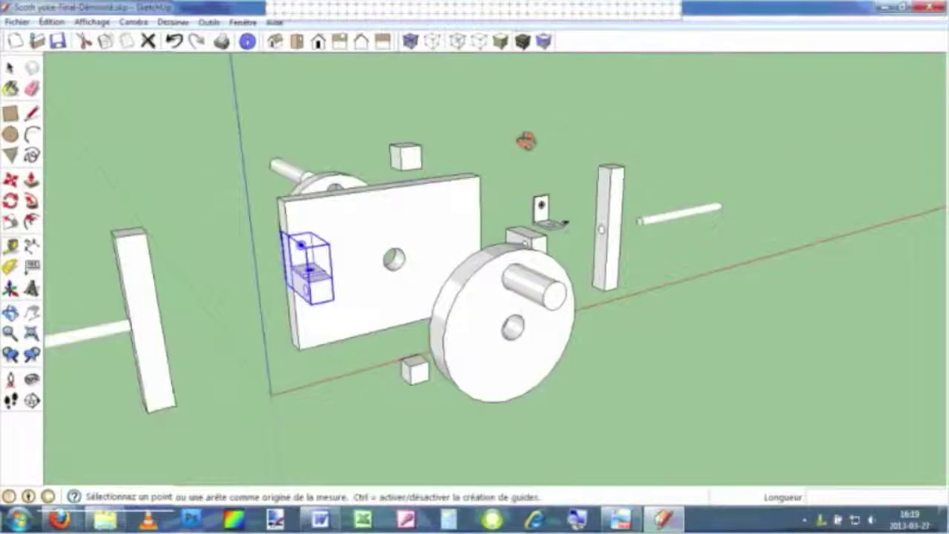
left_click(294, 202)
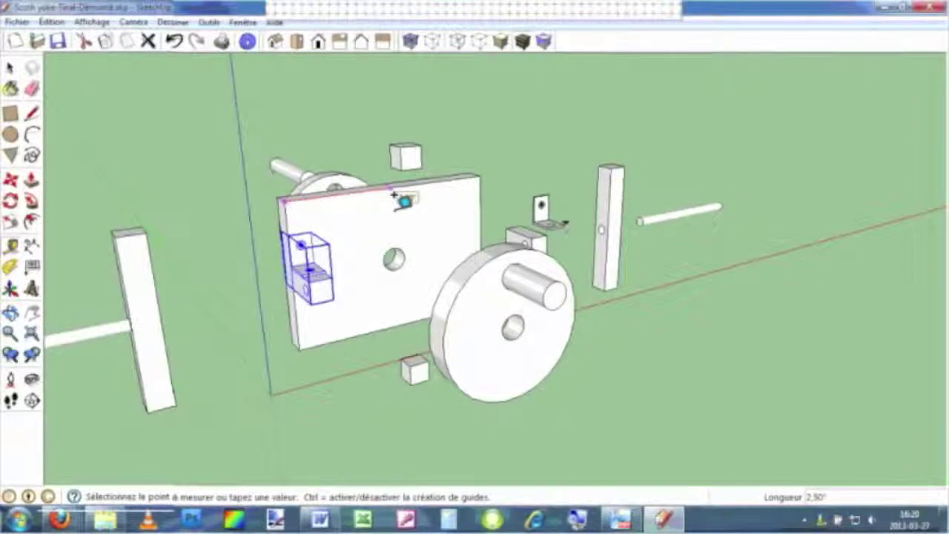
left_click(423, 187)
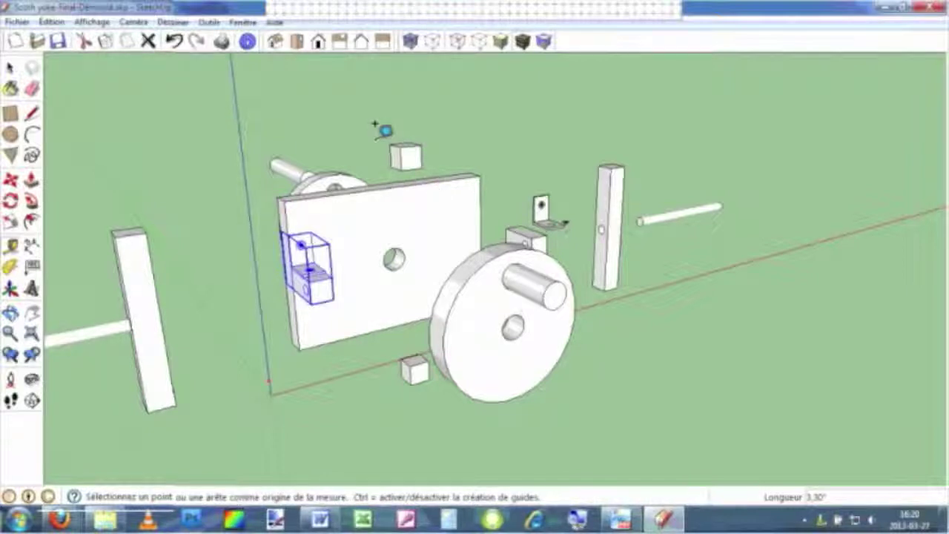
key("space")
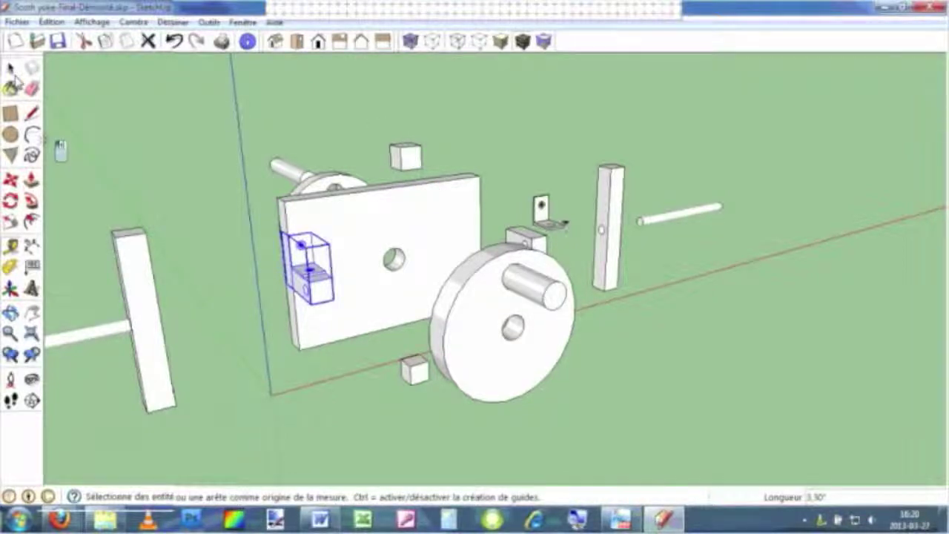
middle_click_drag(327, 436, 524, 409)
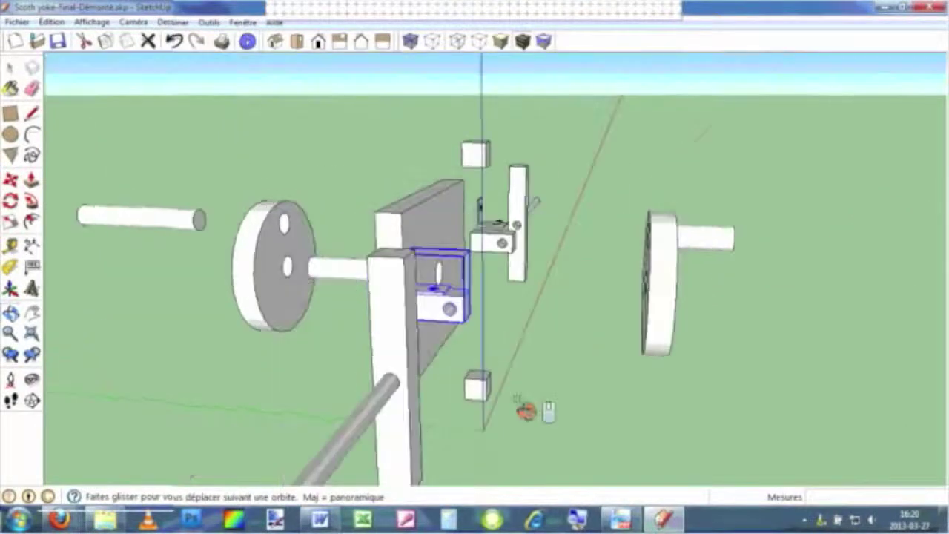
left_click(483, 394)
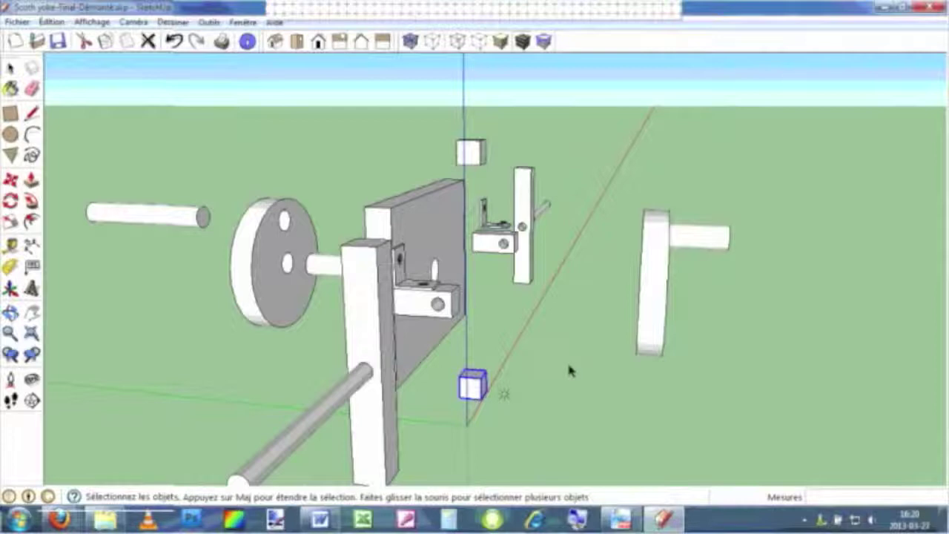
middle_click_drag(603, 432, 265, 381)
Move the rectangular slotted frame and its rod against the plate's front, beside the bracket
left_click(207, 356)
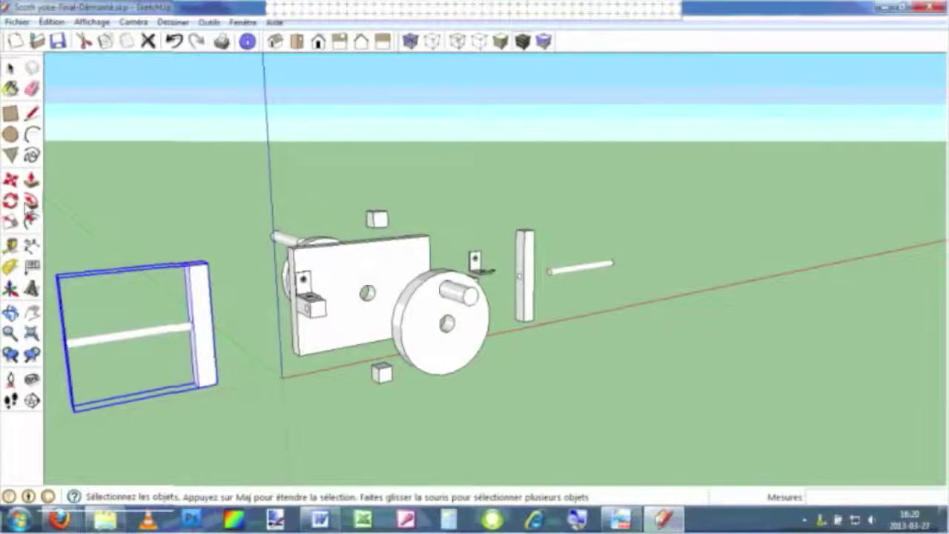
left_click(10, 180)
left_click(135, 349)
mouse_move(135, 349)
left_mouse_down()
mouse_move(349, 316)
mouse_move(306, 321)
mouse_move(316, 318)
left_mouse_up()
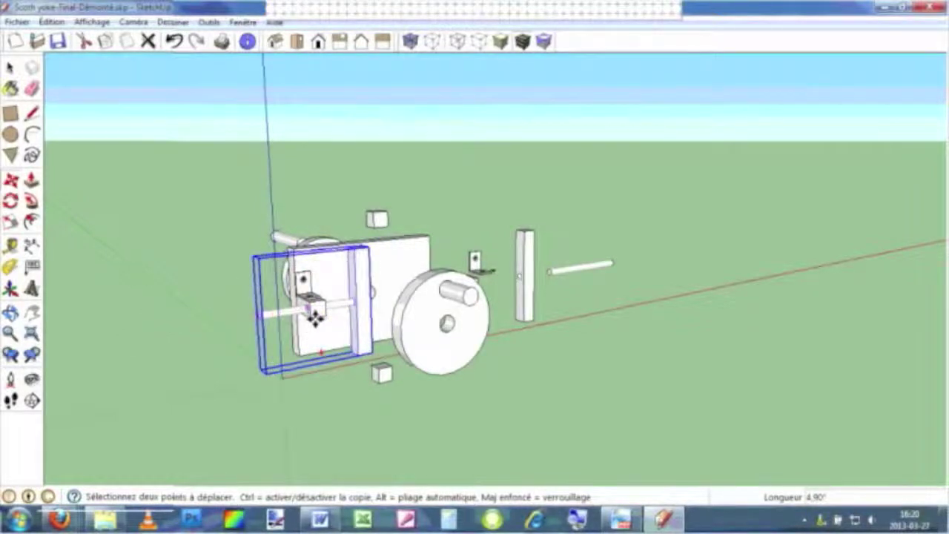
mouse_move(723, 316)
middle_mouse_down()
mouse_move(503, 333)
mouse_move(604, 352)
middle_mouse_up()
scroll(615, 346, "up", 2)
scroll(615, 345, "up", 2)
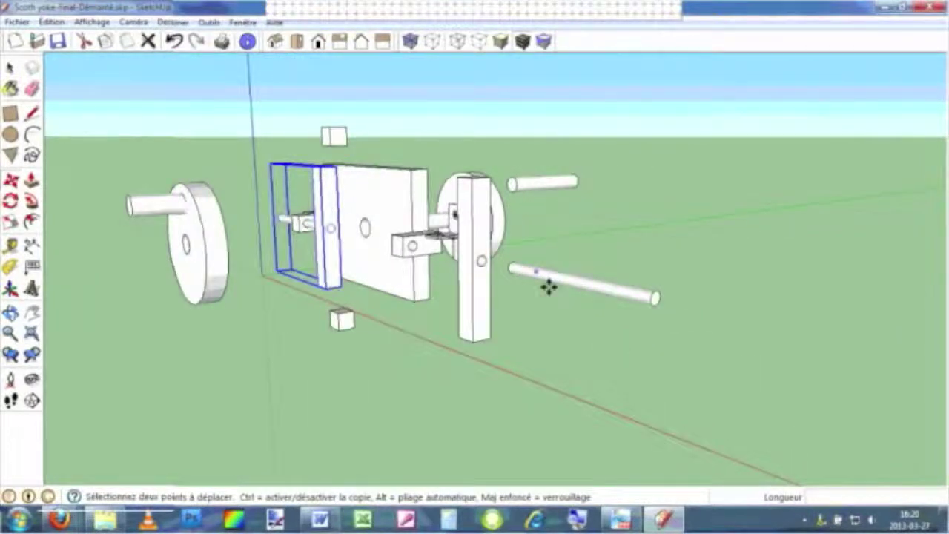
middle_click_drag(547, 364, 663, 365)
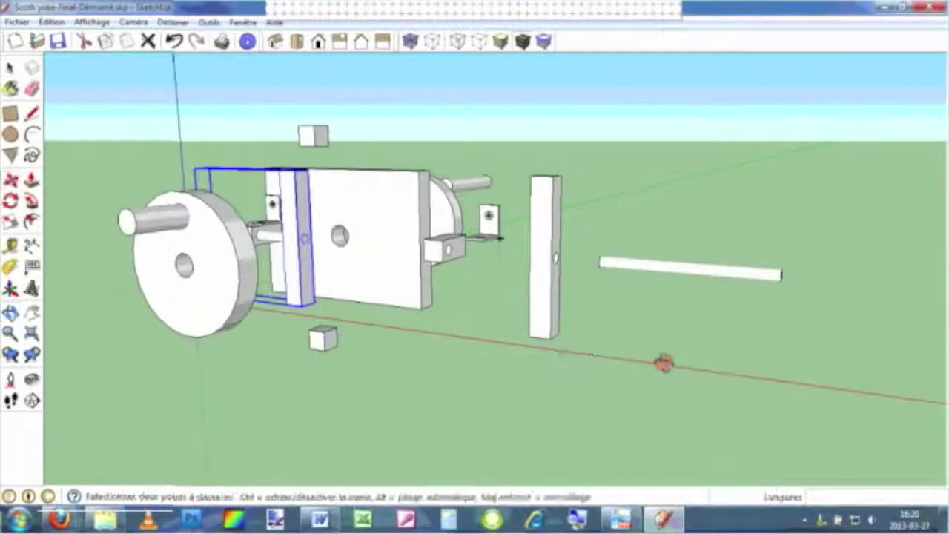
key("space")
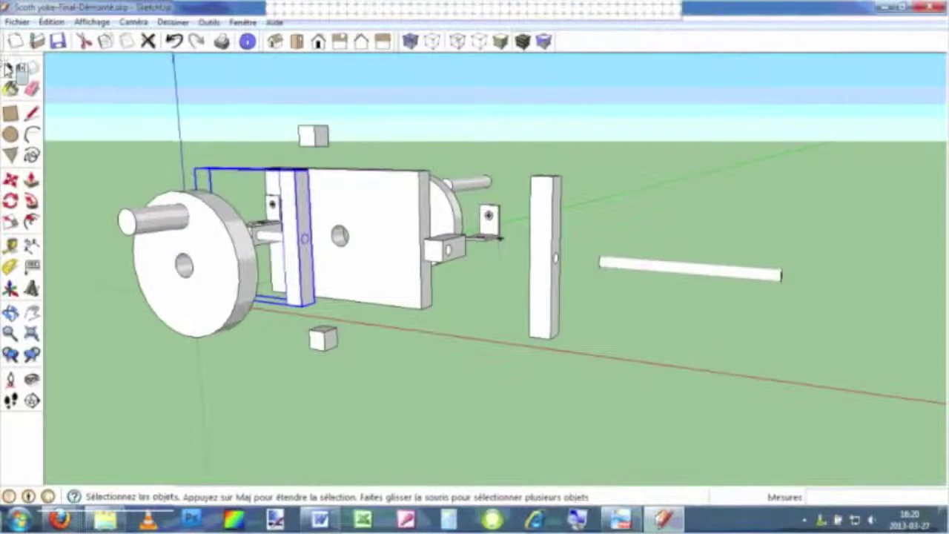
left_click(662, 276)
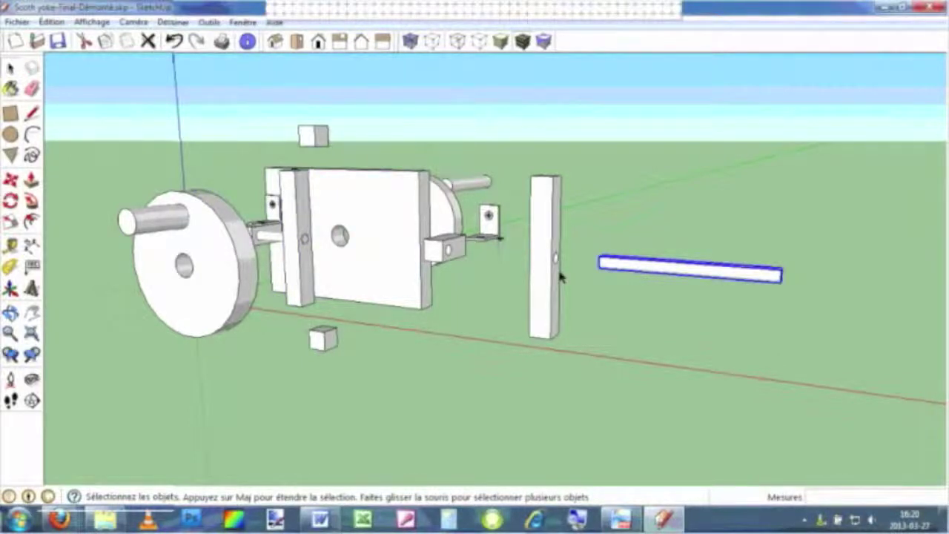
Move the loose horizontal rod so it projects from the upright post's face
mouse_move(695, 334)
middle_mouse_down()
mouse_move(758, 322)
mouse_move(723, 318)
middle_mouse_up()
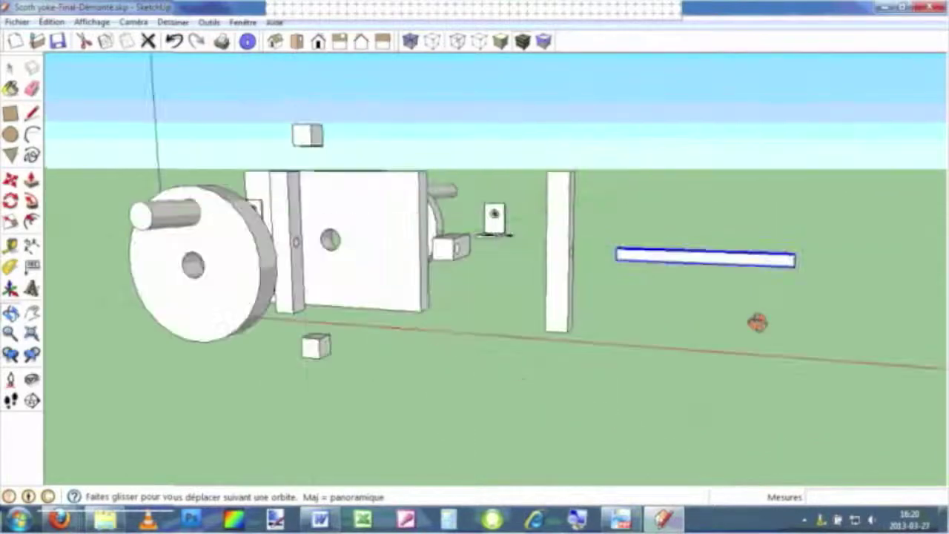
left_click(12, 181)
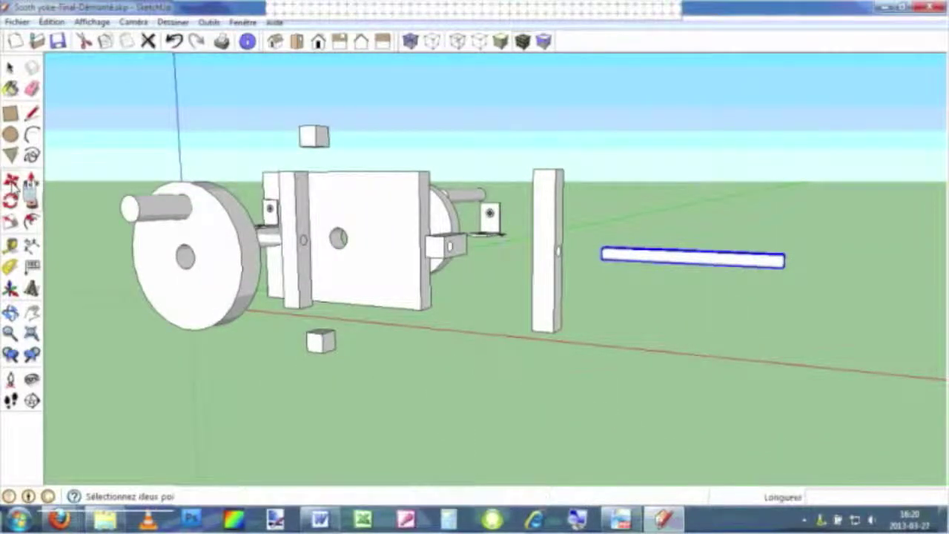
left_click(664, 269)
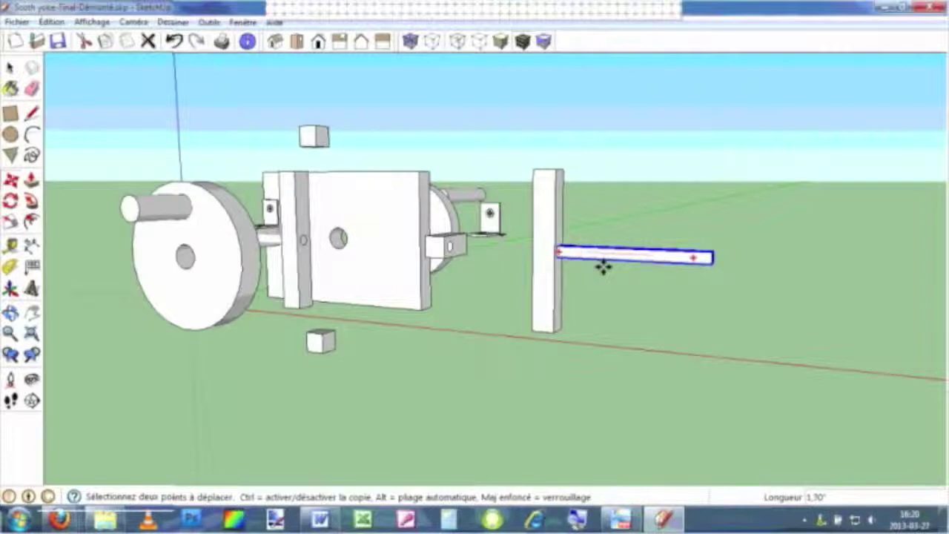
mouse_move(593, 268)
middle_mouse_down()
mouse_move(615, 322)
mouse_move(793, 319)
mouse_move(627, 299)
middle_mouse_up()
scroll(623, 289, "up", 3)
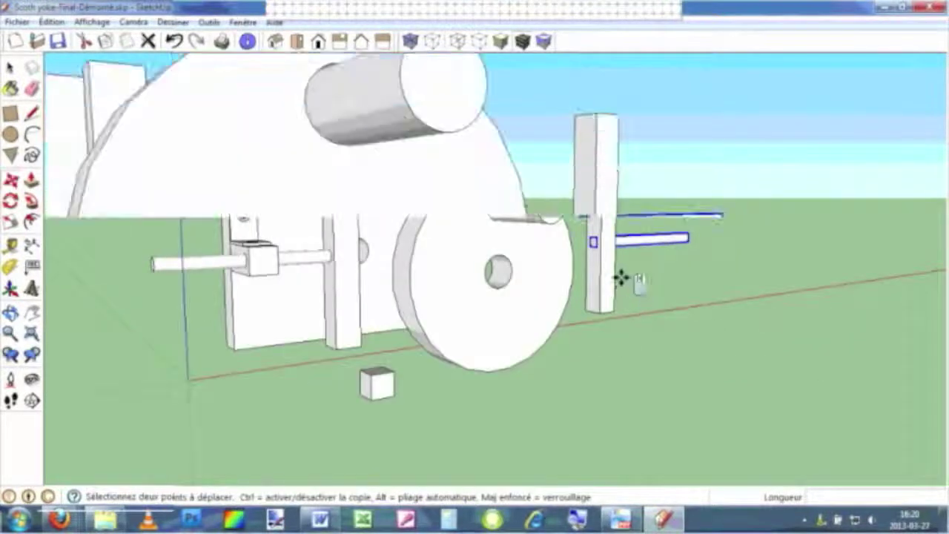
scroll(593, 222, "up", 2)
scroll(613, 235, "up", 2)
scroll(577, 246, "up", 2)
scroll(581, 248, "up", 2)
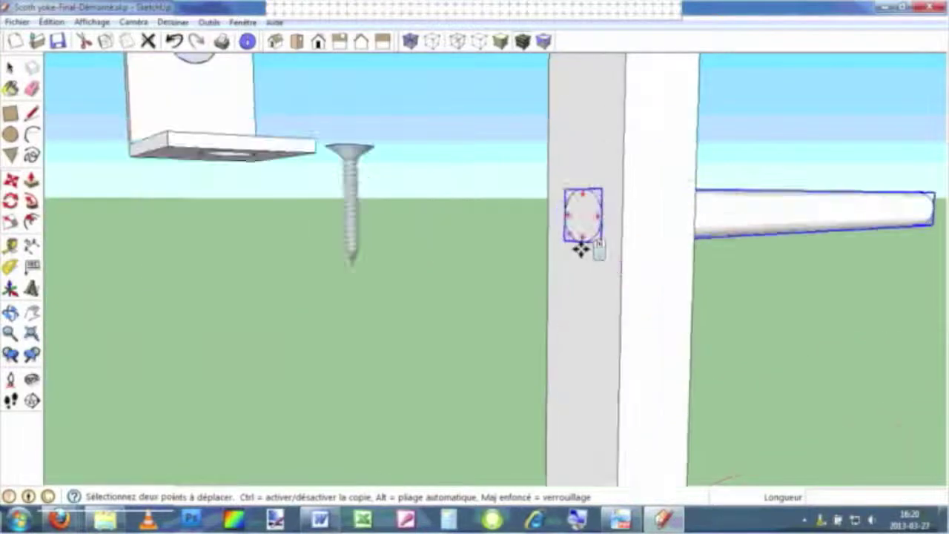
left_click(593, 216)
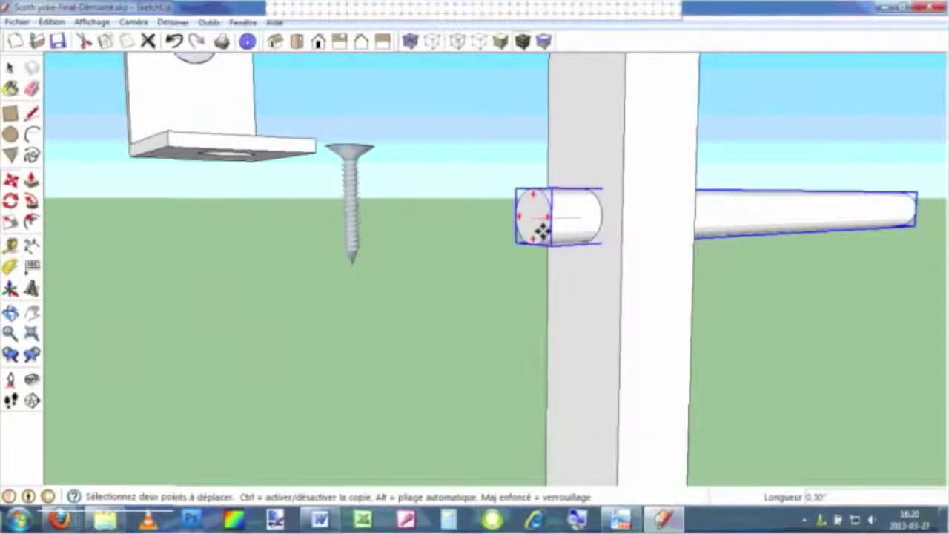
left_click(593, 227)
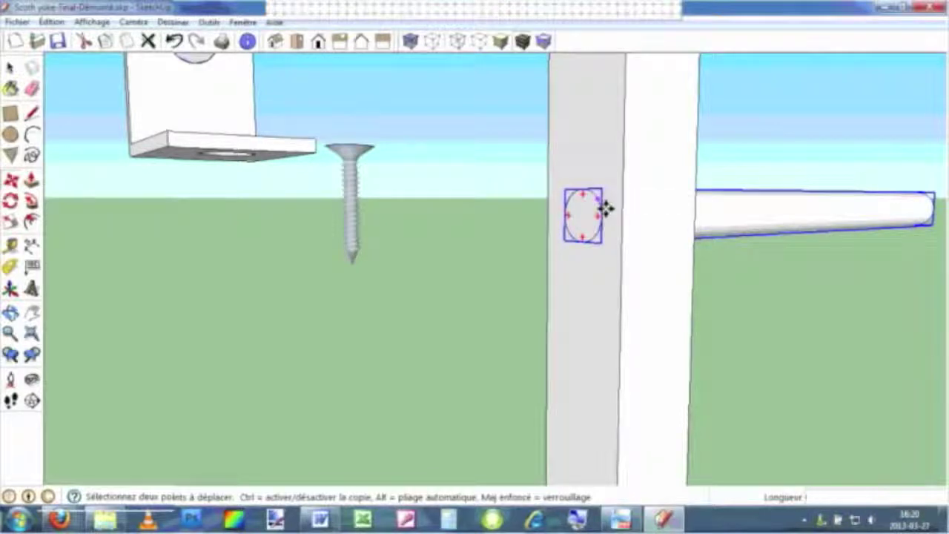
Try shifting the round pin end again, undo that misplaced move, and zoom back out
left_click(607, 210)
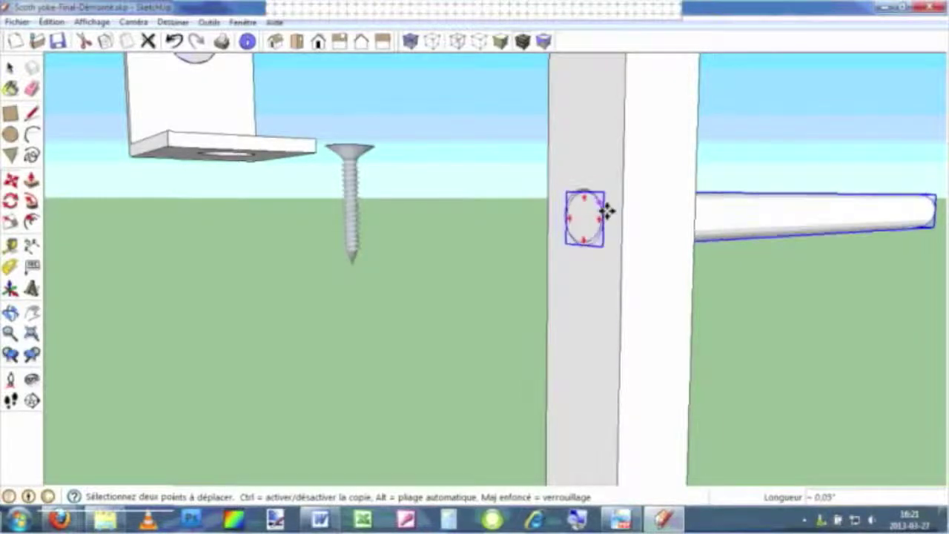
mouse_move(605, 209)
middle_mouse_down()
mouse_move(594, 286)
mouse_move(673, 297)
mouse_move(601, 268)
middle_mouse_up()
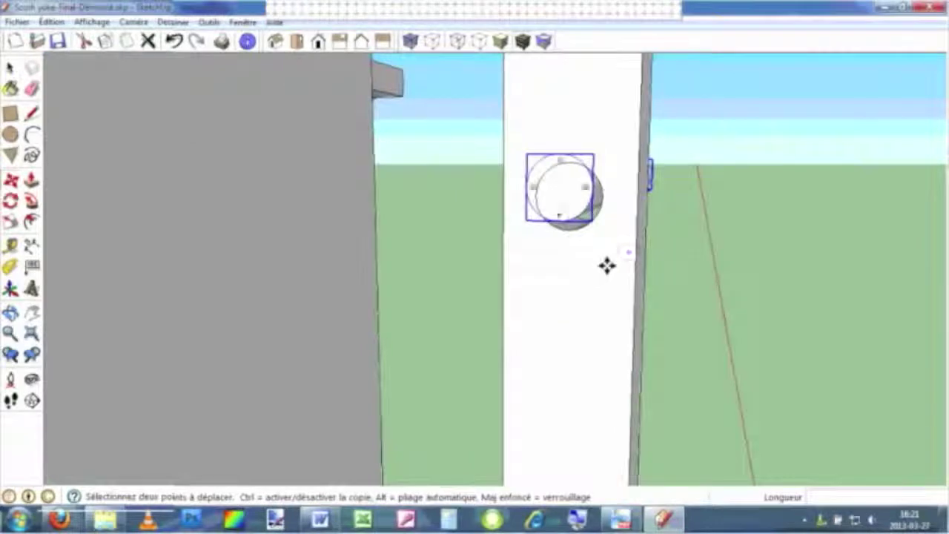
left_click(572, 234)
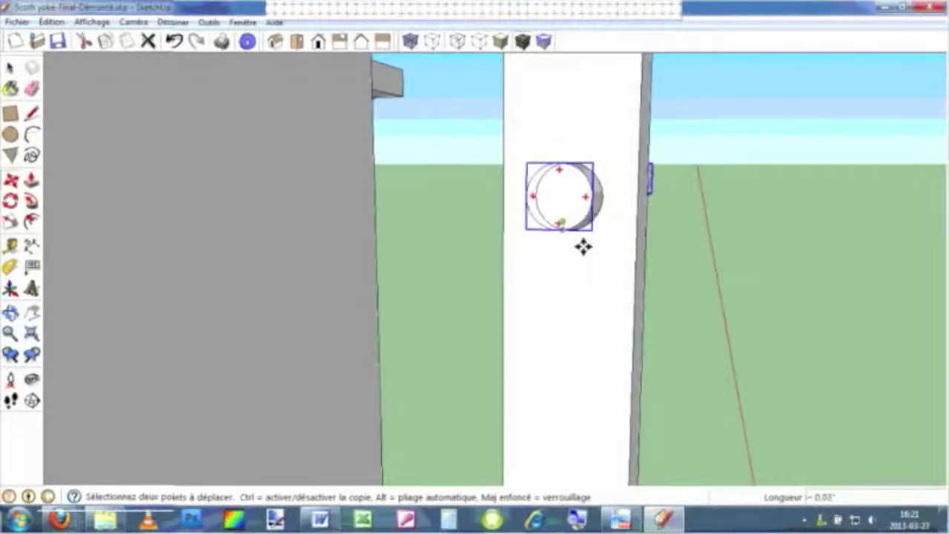
left_click(583, 245)
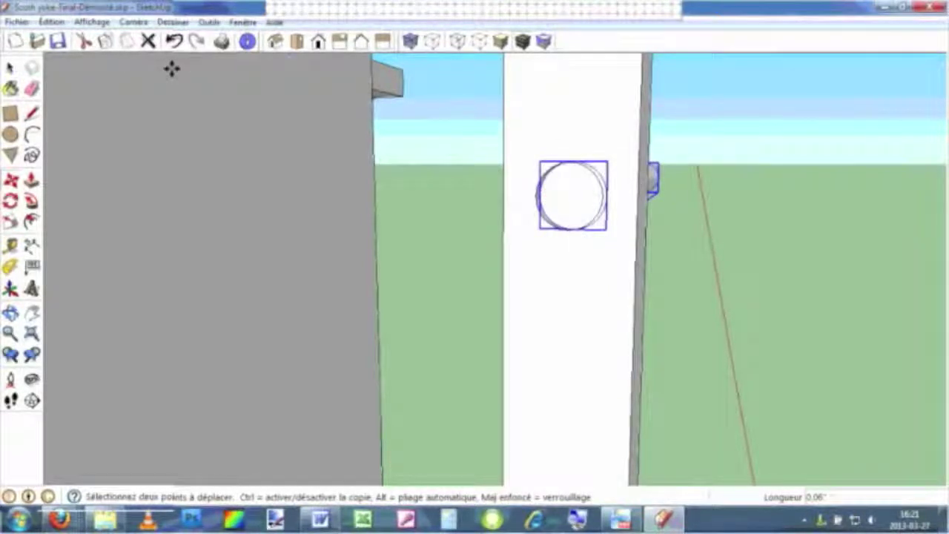
left_click(174, 41)
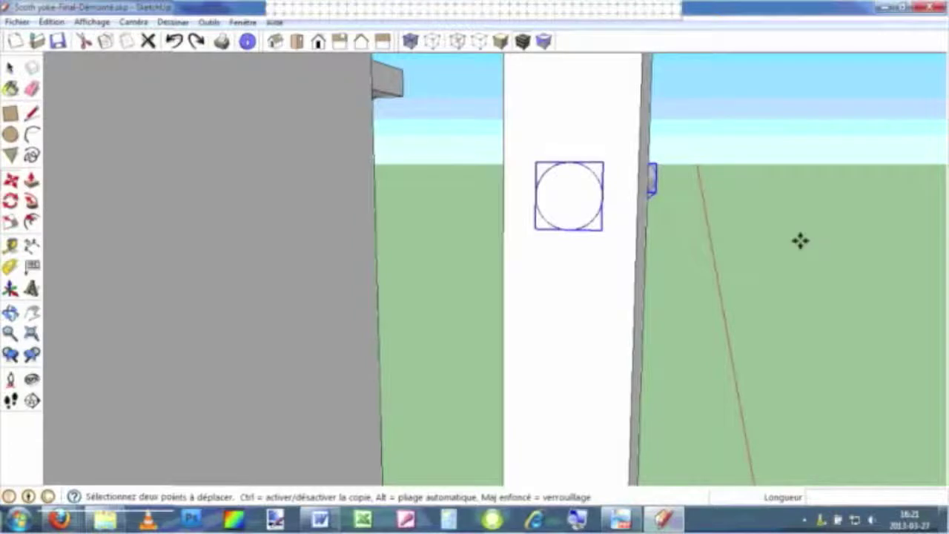
scroll(800, 240, "down", 2)
middle_click_drag(801, 240, 434, 242)
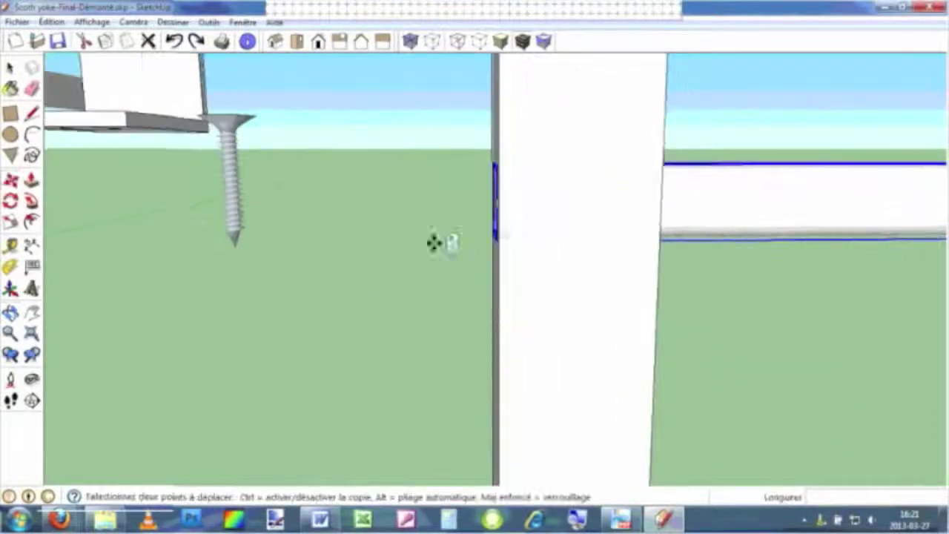
scroll(394, 253, "down", 2)
scroll(418, 271, "down", 2)
scroll(451, 293, "down", 1)
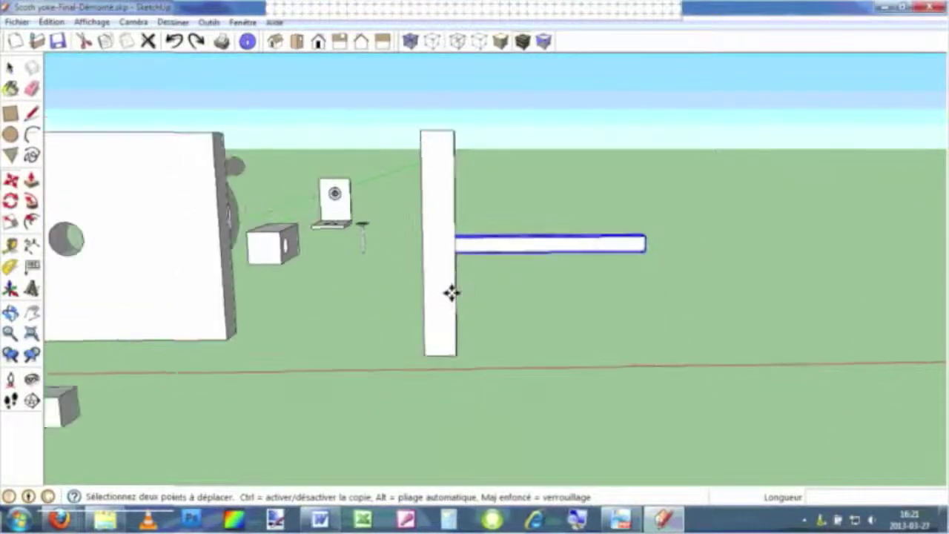
left_click(11, 67)
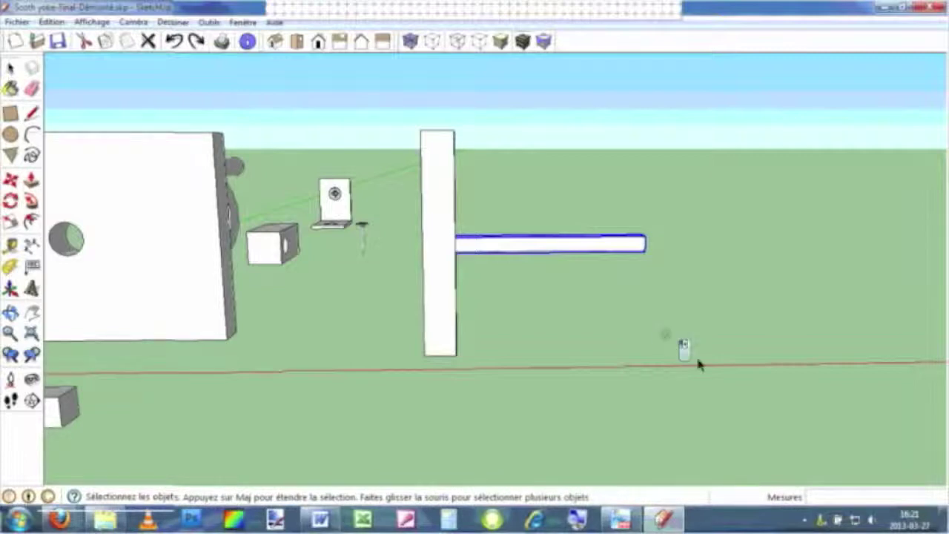
Select the upright post and its horizontal rod and join them with Créer groupe
left_click(512, 348)
left_click(440, 285)
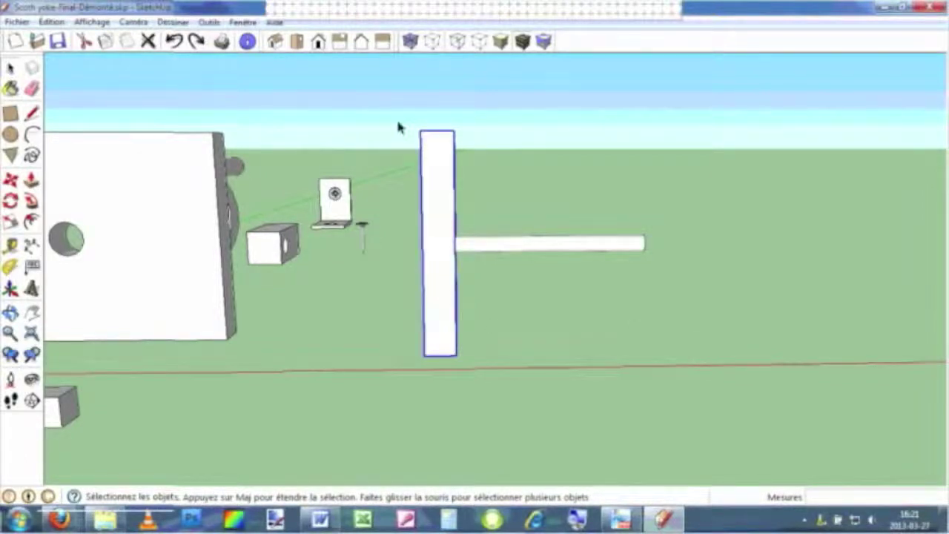
key("ctrl+z")
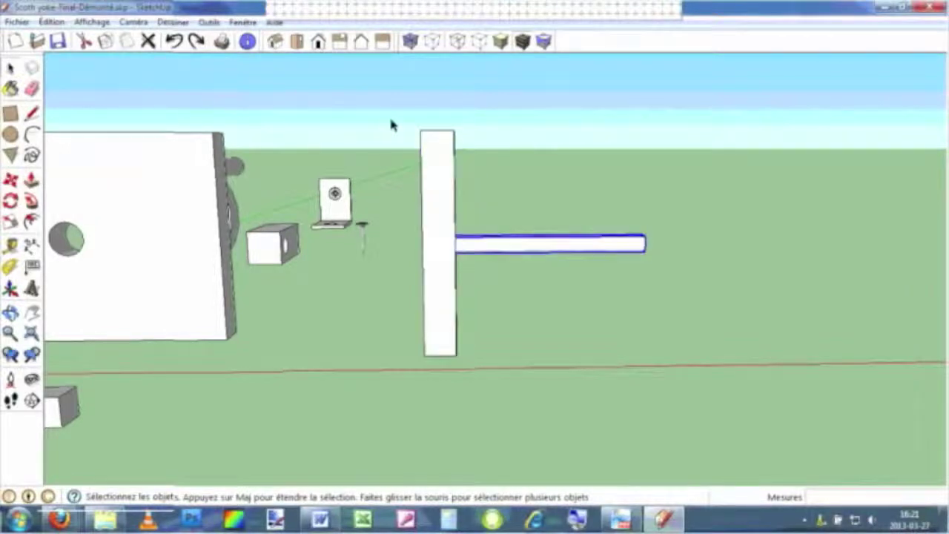
right_click(442, 253)
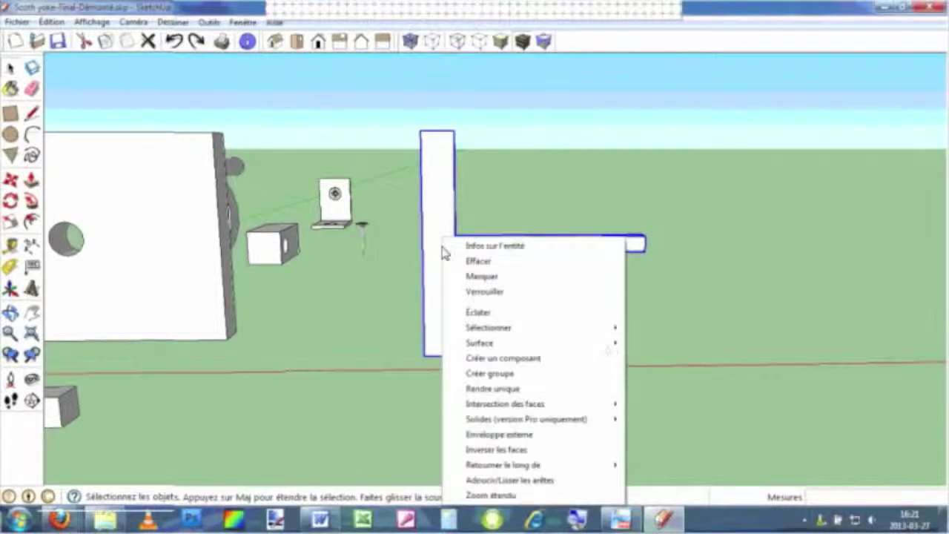
left_click(496, 374)
left_click(791, 289)
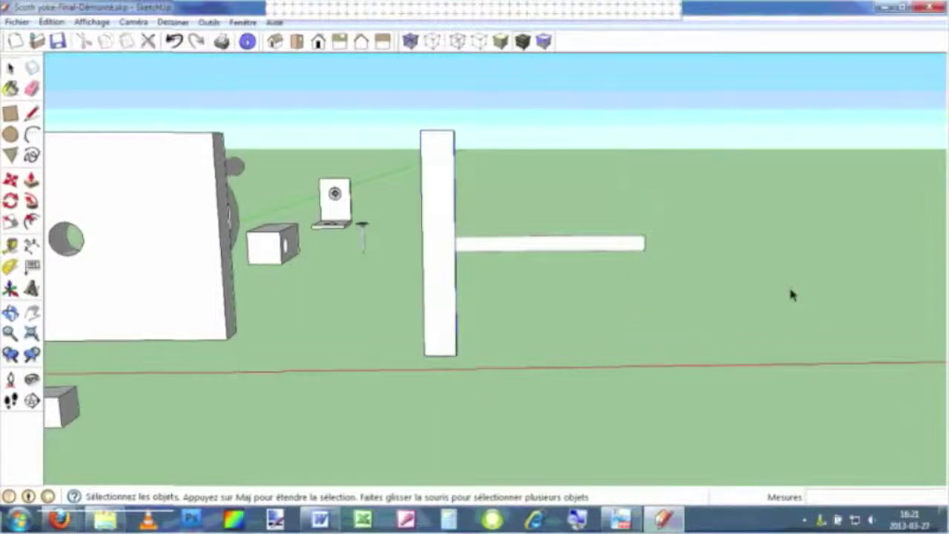
middle_click_drag(396, 361, 419, 380)
scroll(419, 380, "down", 3)
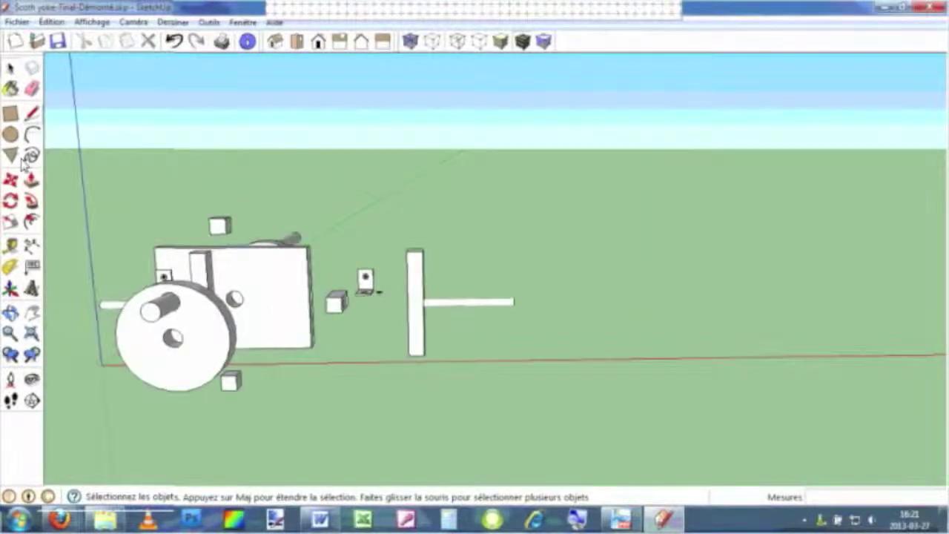
left_click(11, 200)
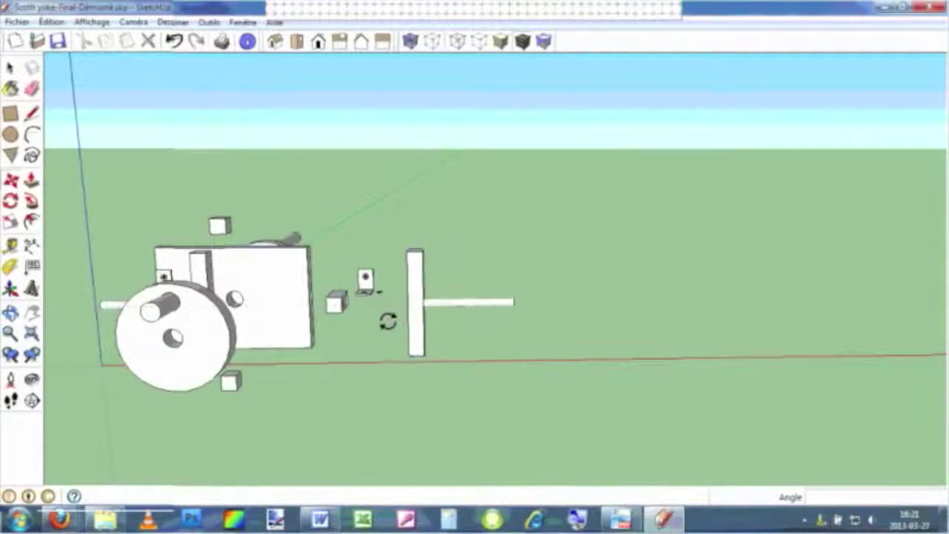
Move the post-and-rod group along the red axis onto the assembly
key("m")
left_click(452, 318)
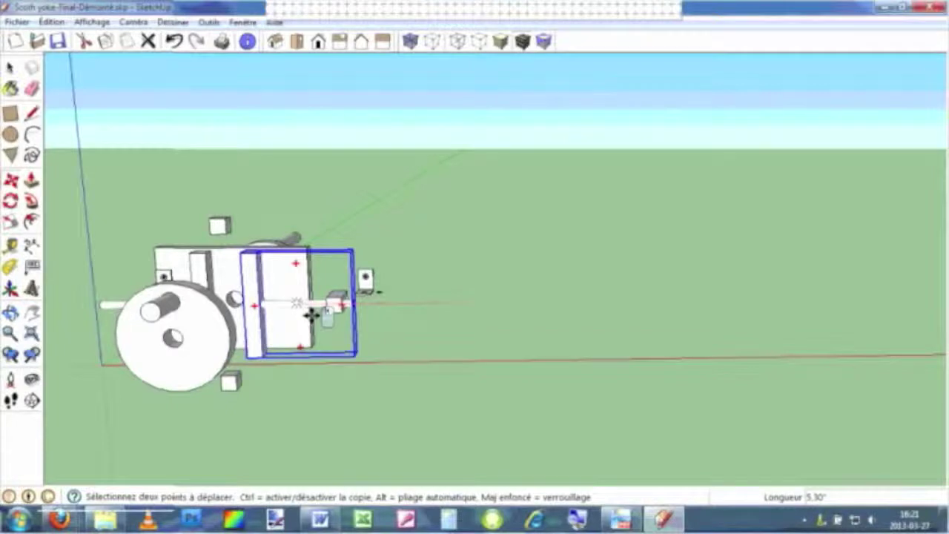
left_click(308, 314)
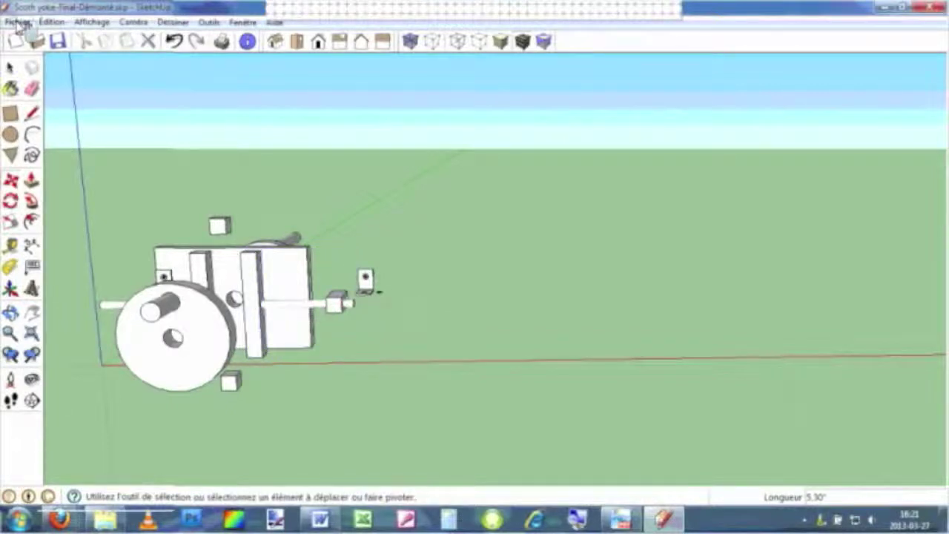
Open the recent file 'Scoth yoke-Final.skp', discarding unsaved changes with Non
left_click(17, 23)
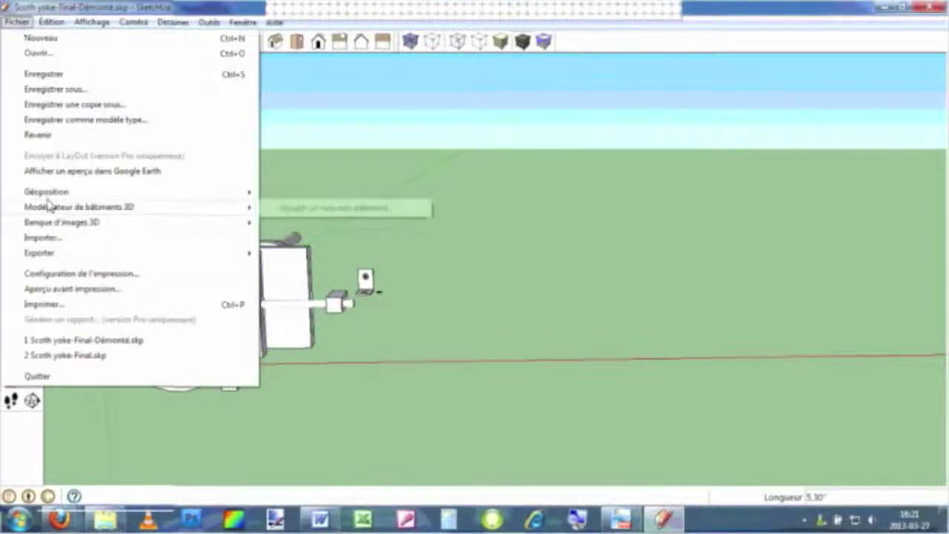
left_click(78, 356)
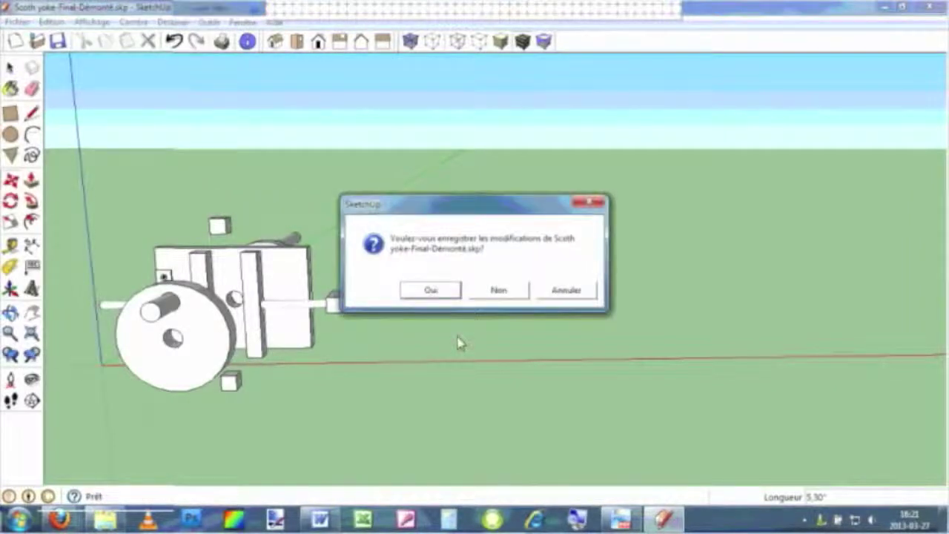
left_click(496, 293)
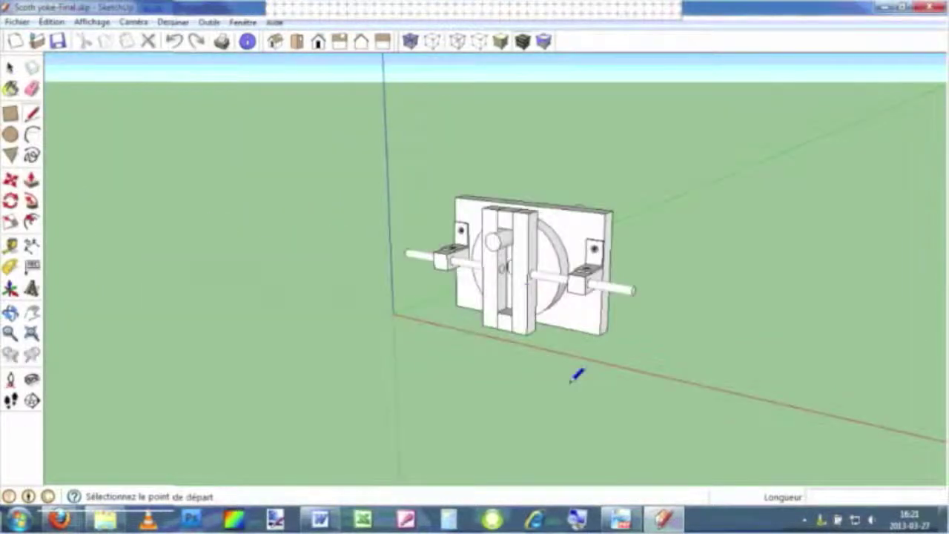
mouse_move(701, 370)
middle_mouse_down()
mouse_move(553, 364)
mouse_move(631, 364)
middle_mouse_up()
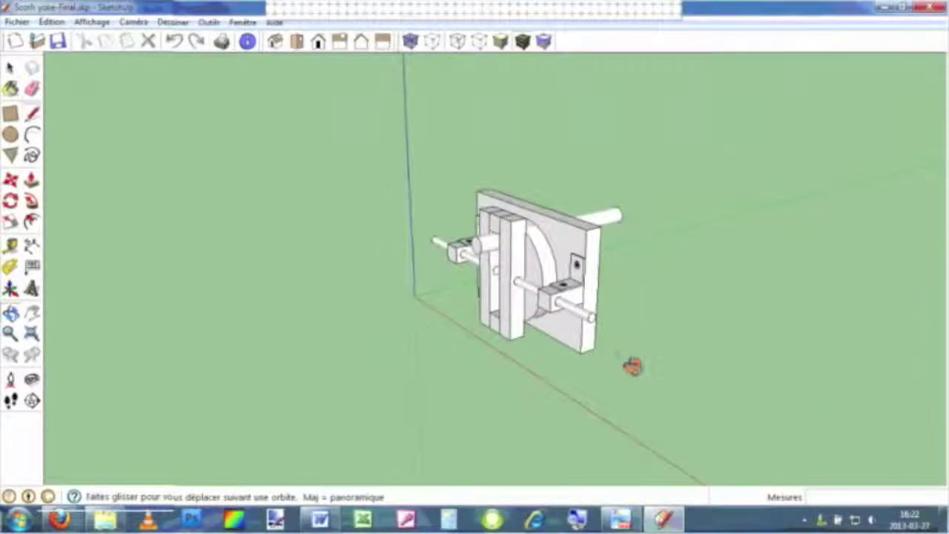
mouse_move(733, 300)
middle_mouse_down()
mouse_move(402, 280)
mouse_move(299, 239)
middle_mouse_up()
mouse_move(738, 332)
middle_mouse_down()
mouse_move(393, 333)
mouse_move(358, 343)
middle_mouse_up()
mouse_move(648, 322)
middle_mouse_down()
mouse_move(531, 324)
mouse_move(494, 420)
mouse_move(574, 430)
middle_mouse_up()
scroll(509, 318, "up", 3)
scroll(700, 307, "up", 1)
mouse_move(700, 307)
middle_mouse_down()
mouse_move(667, 338)
mouse_move(672, 364)
middle_mouse_up()
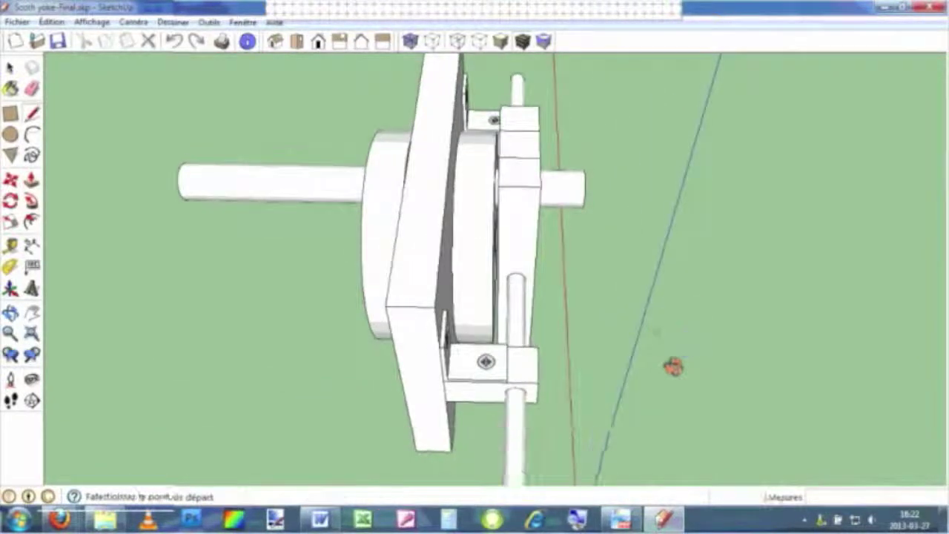
middle_click_drag(672, 225, 693, 292)
key("l")
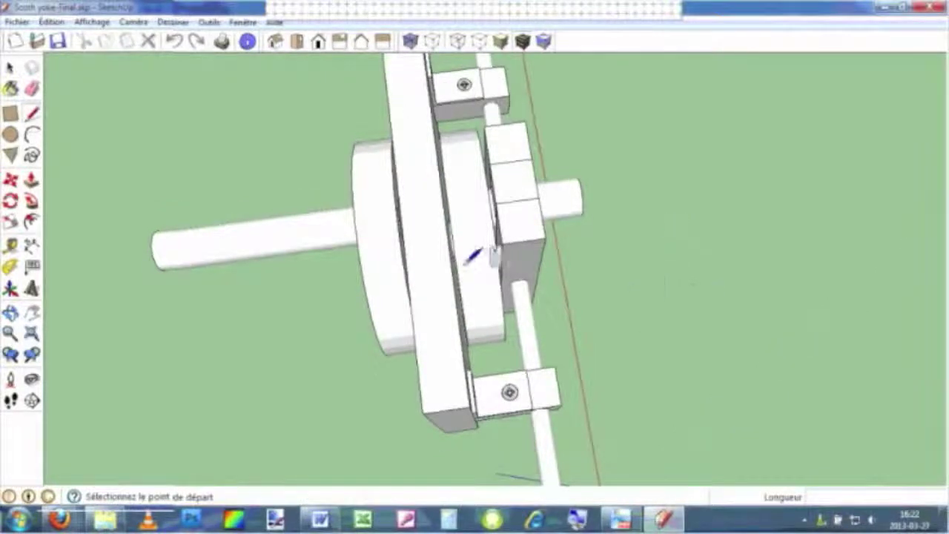
scroll(451, 248, "up", 2)
scroll(449, 247, "up", 3)
mouse_move(659, 252)
middle_mouse_down()
mouse_move(589, 259)
mouse_move(687, 248)
mouse_move(738, 214)
mouse_move(680, 153)
mouse_move(561, 206)
mouse_move(339, 186)
mouse_move(218, 191)
mouse_move(235, 147)
mouse_move(773, 170)
mouse_move(668, 191)
mouse_move(615, 248)
middle_mouse_up()
key("l")
scroll(629, 273, "down", 3)
scroll(629, 273, "down", 2)
mouse_move(756, 326)
middle_mouse_down()
mouse_move(801, 329)
mouse_move(598, 339)
mouse_move(629, 353)
mouse_move(534, 324)
mouse_move(378, 353)
mouse_move(233, 322)
mouse_move(511, 346)
mouse_move(311, 326)
mouse_move(478, 357)
mouse_move(413, 388)
middle_mouse_up()
scroll(629, 353, "up", 2)
middle_click_drag(801, 396, 725, 401)
key("l")
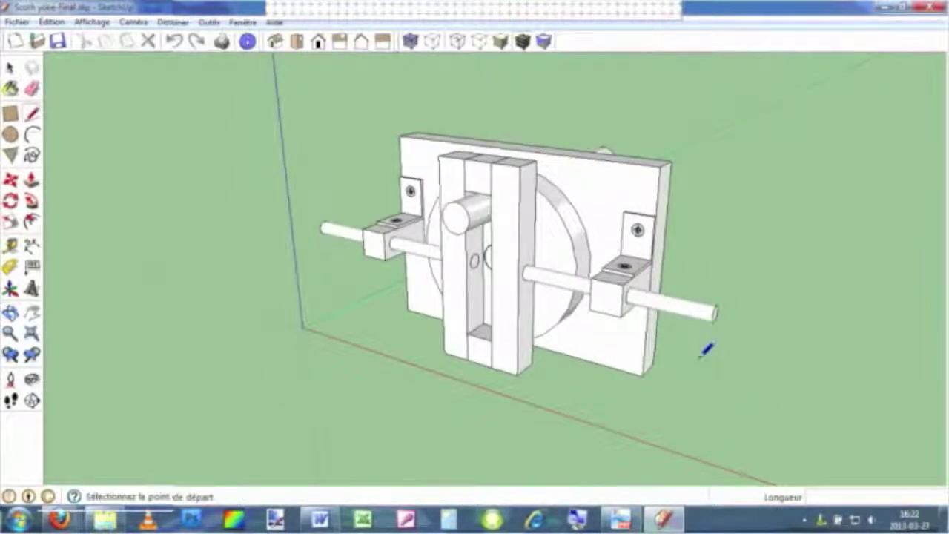